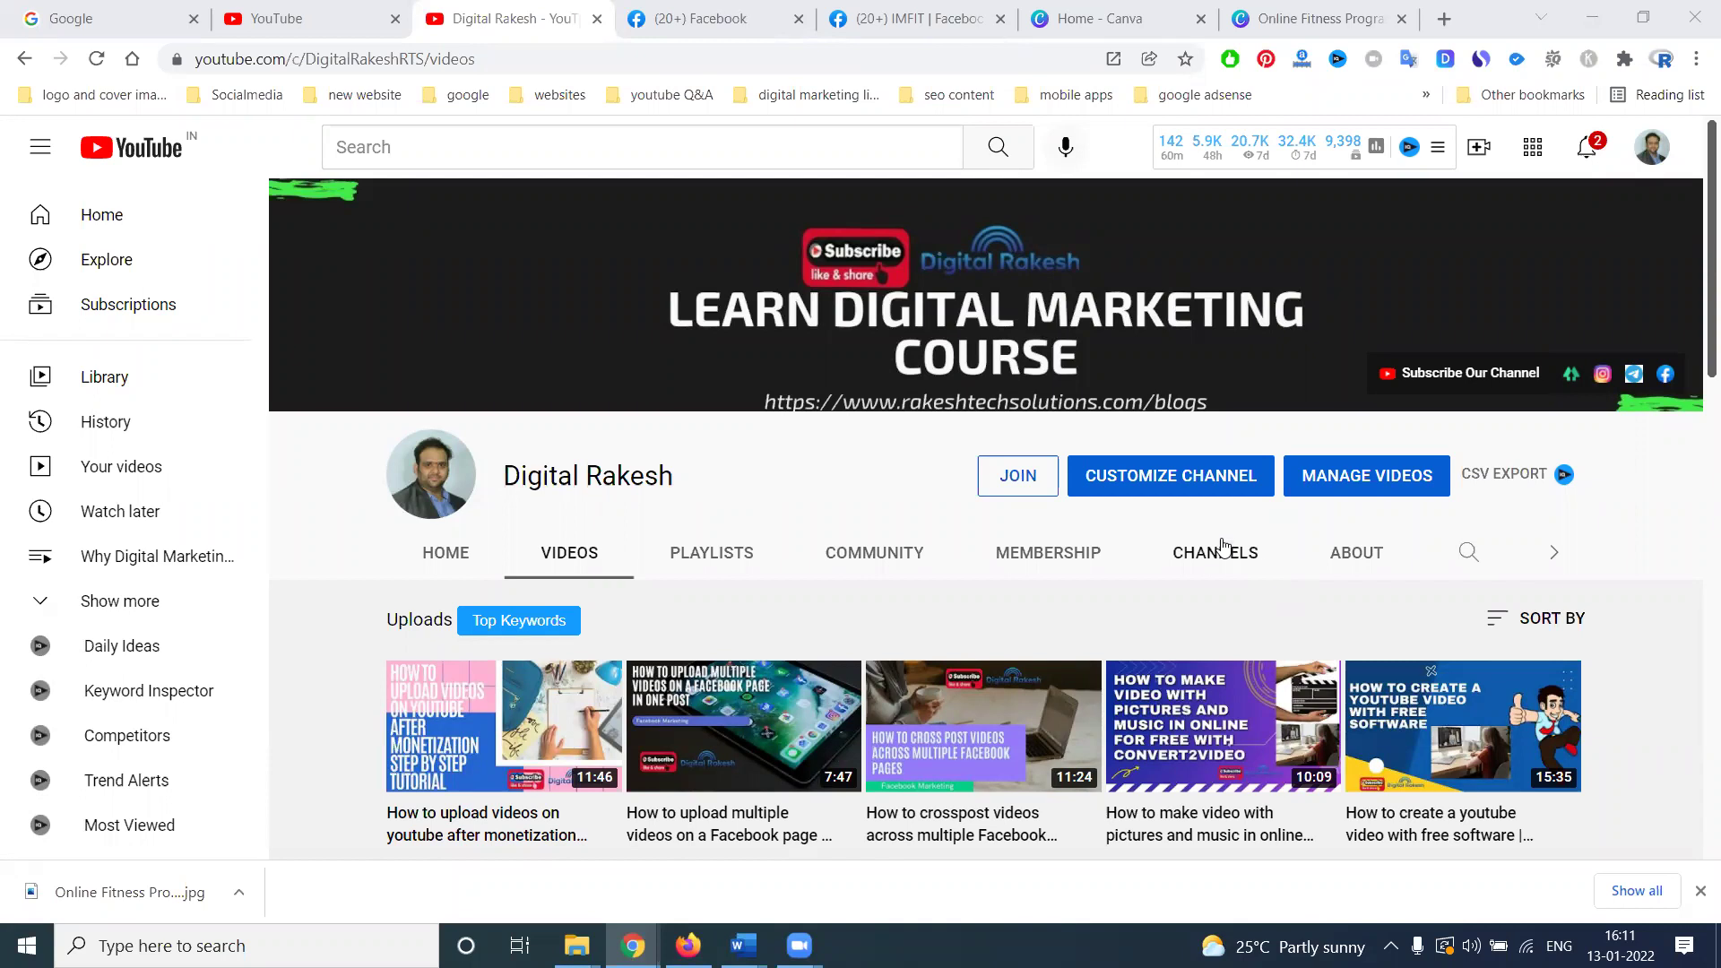
# Open the IMFIT Facebook page and look over its ad options and most recent post.
pyautogui.click(699, 20)
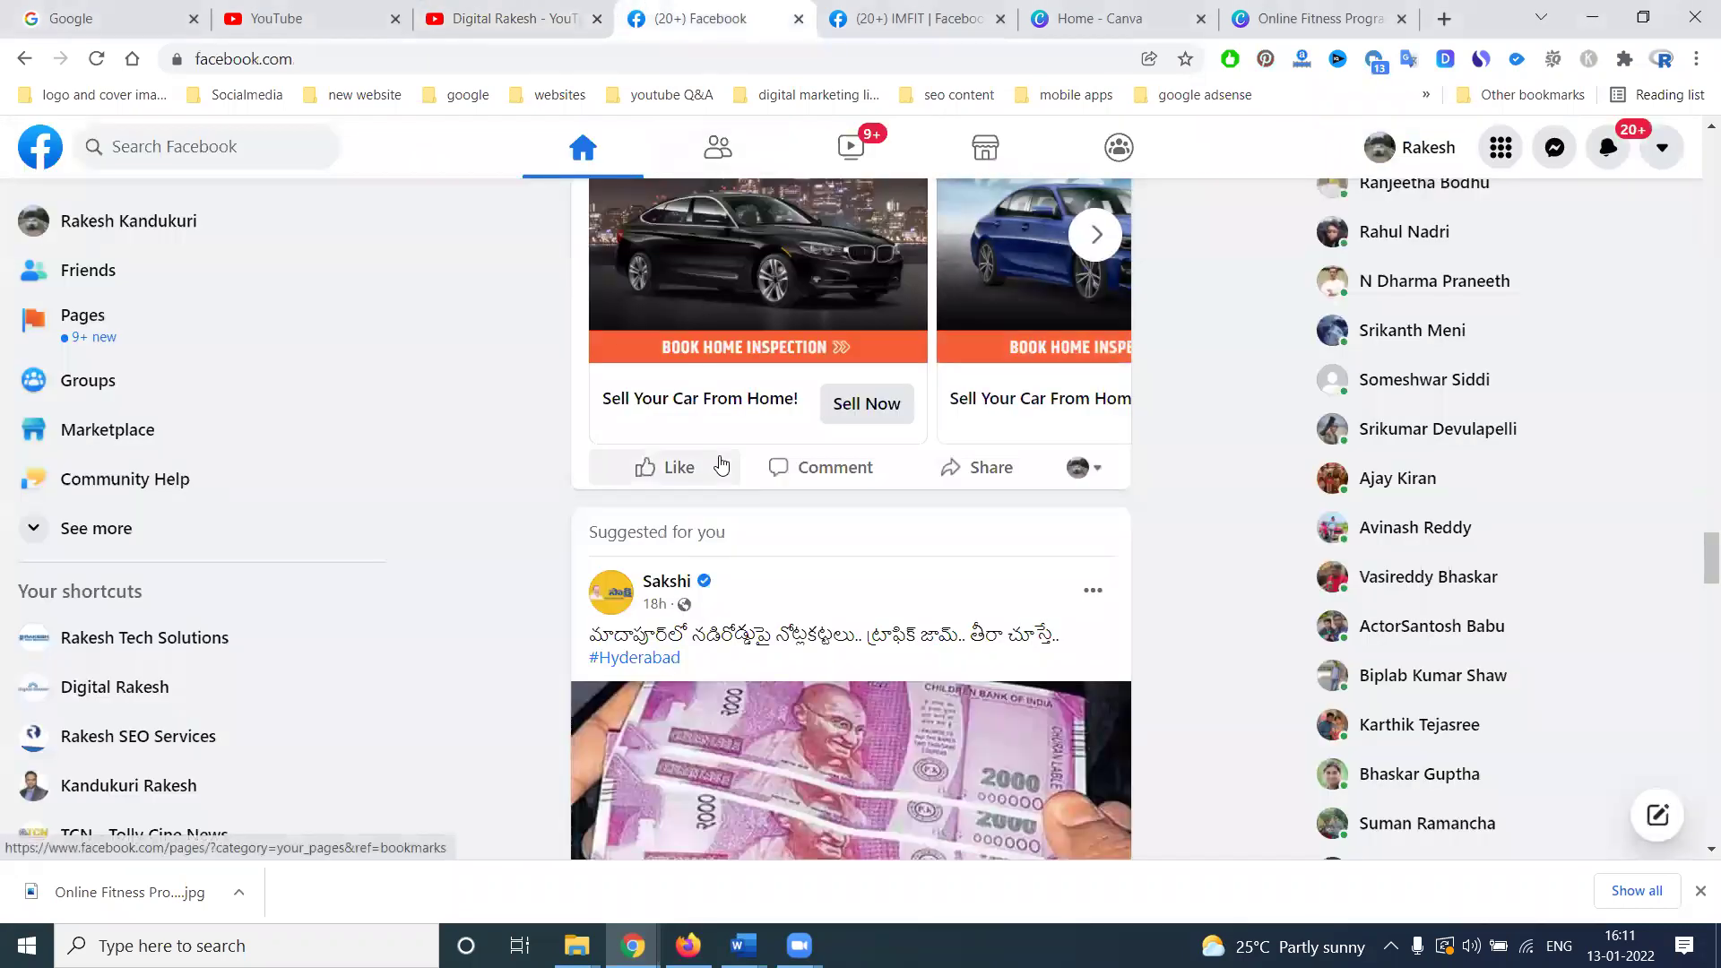
pyautogui.scroll(6, 654, 448)
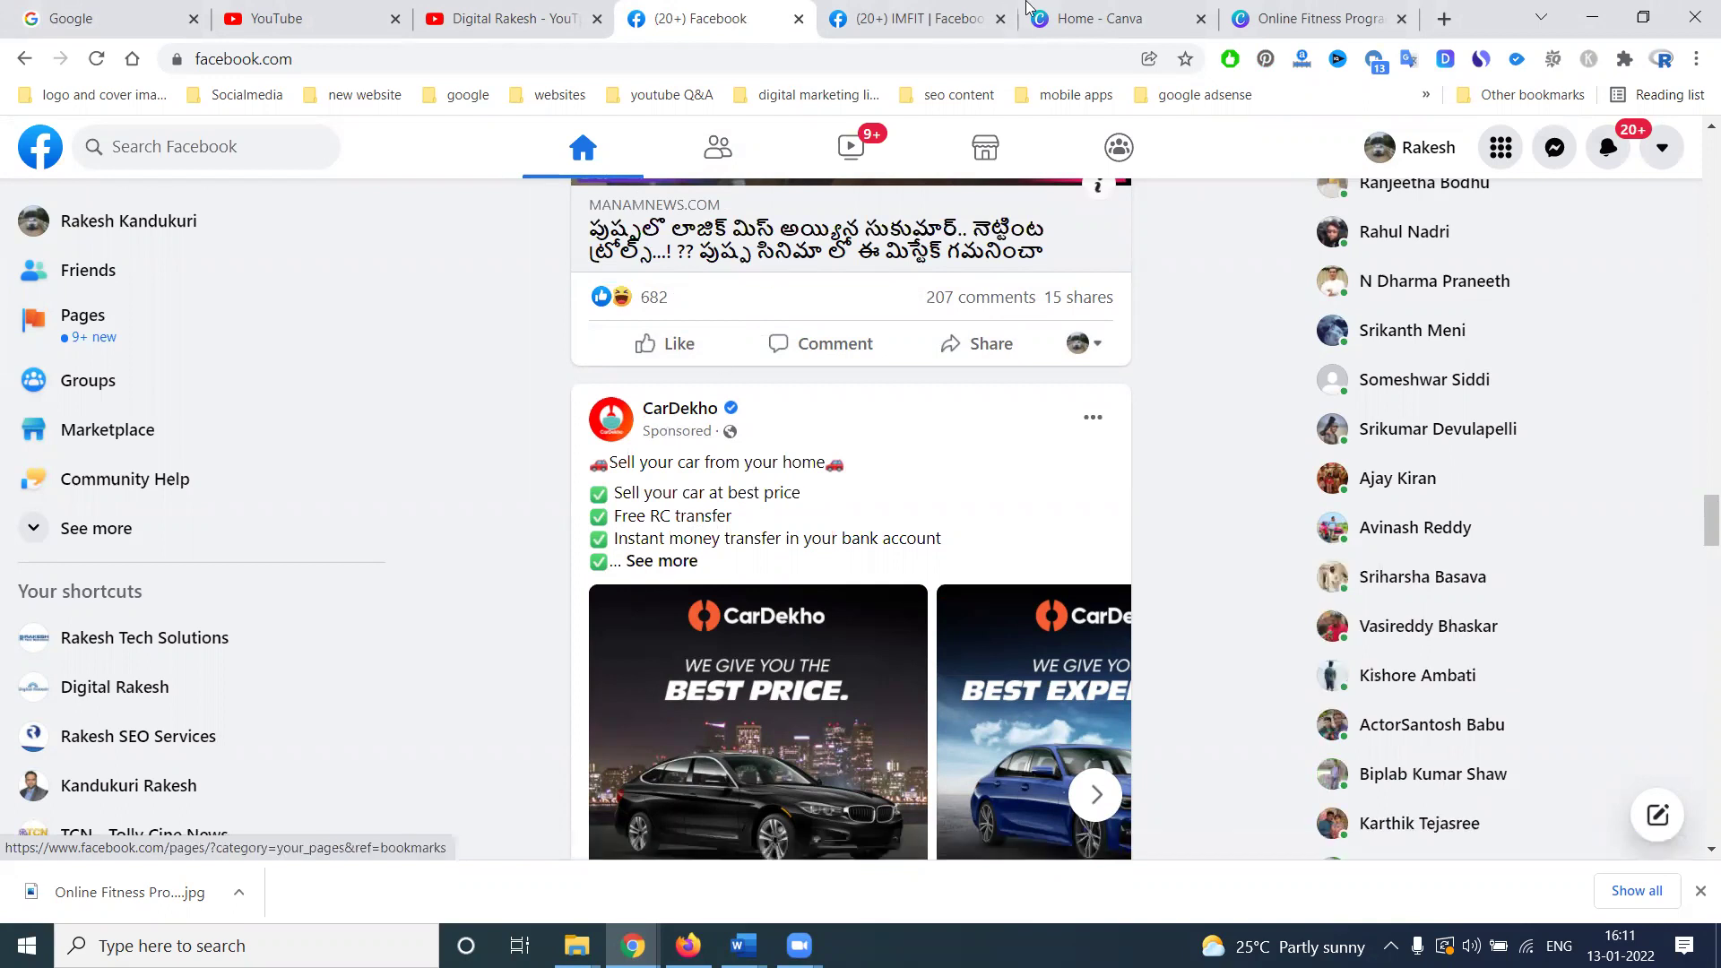
pyautogui.click(936, 13)
pyautogui.scroll(-8, 956, 504)
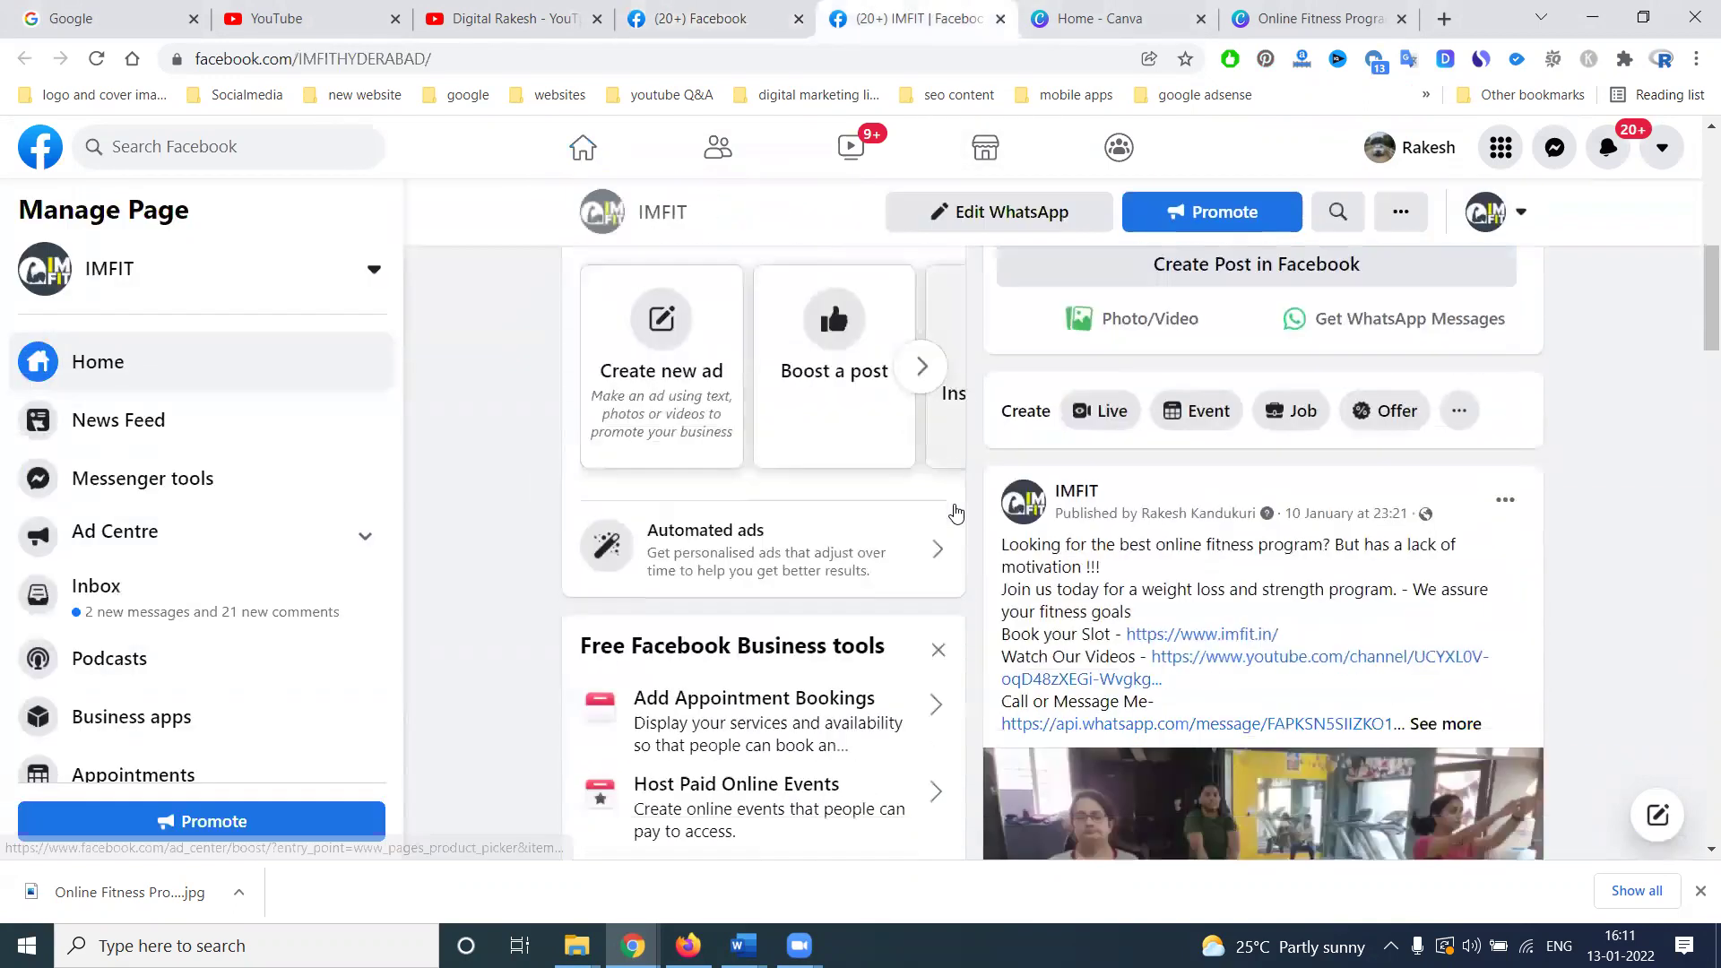
pyautogui.scroll(3, 956, 513)
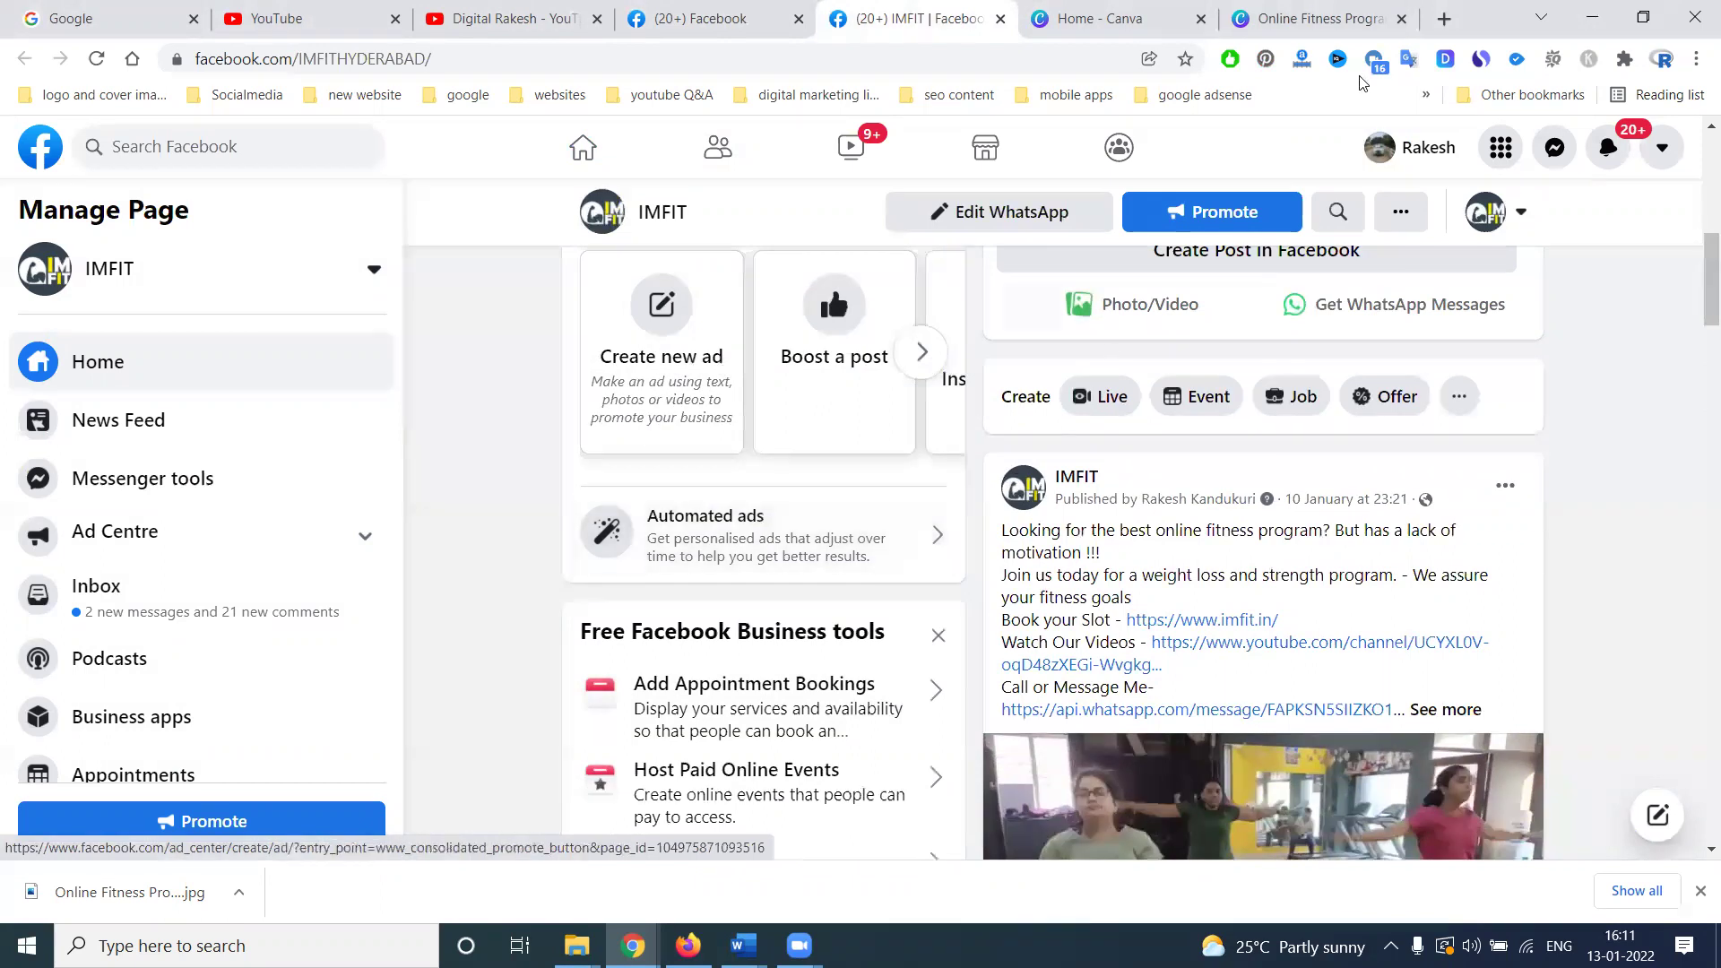
# Open the website imfit.in in a new tab.
pyautogui.click(1447, 18)
pyautogui.write('imfit.in')
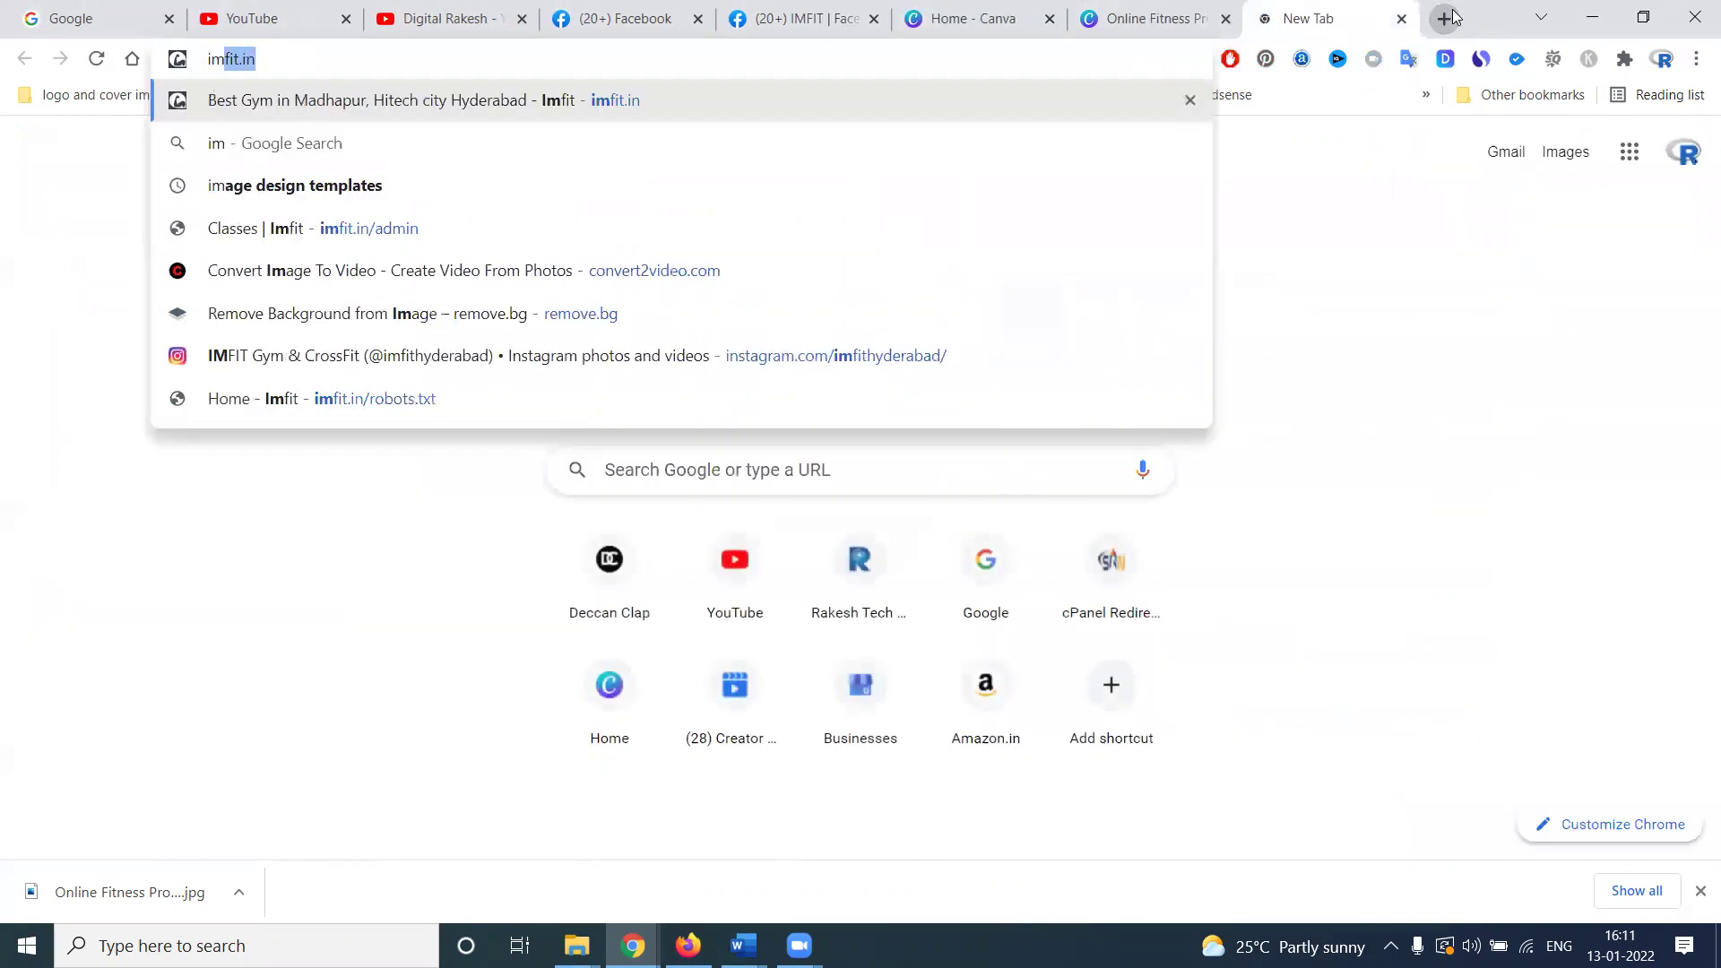
pyautogui.press('Return')
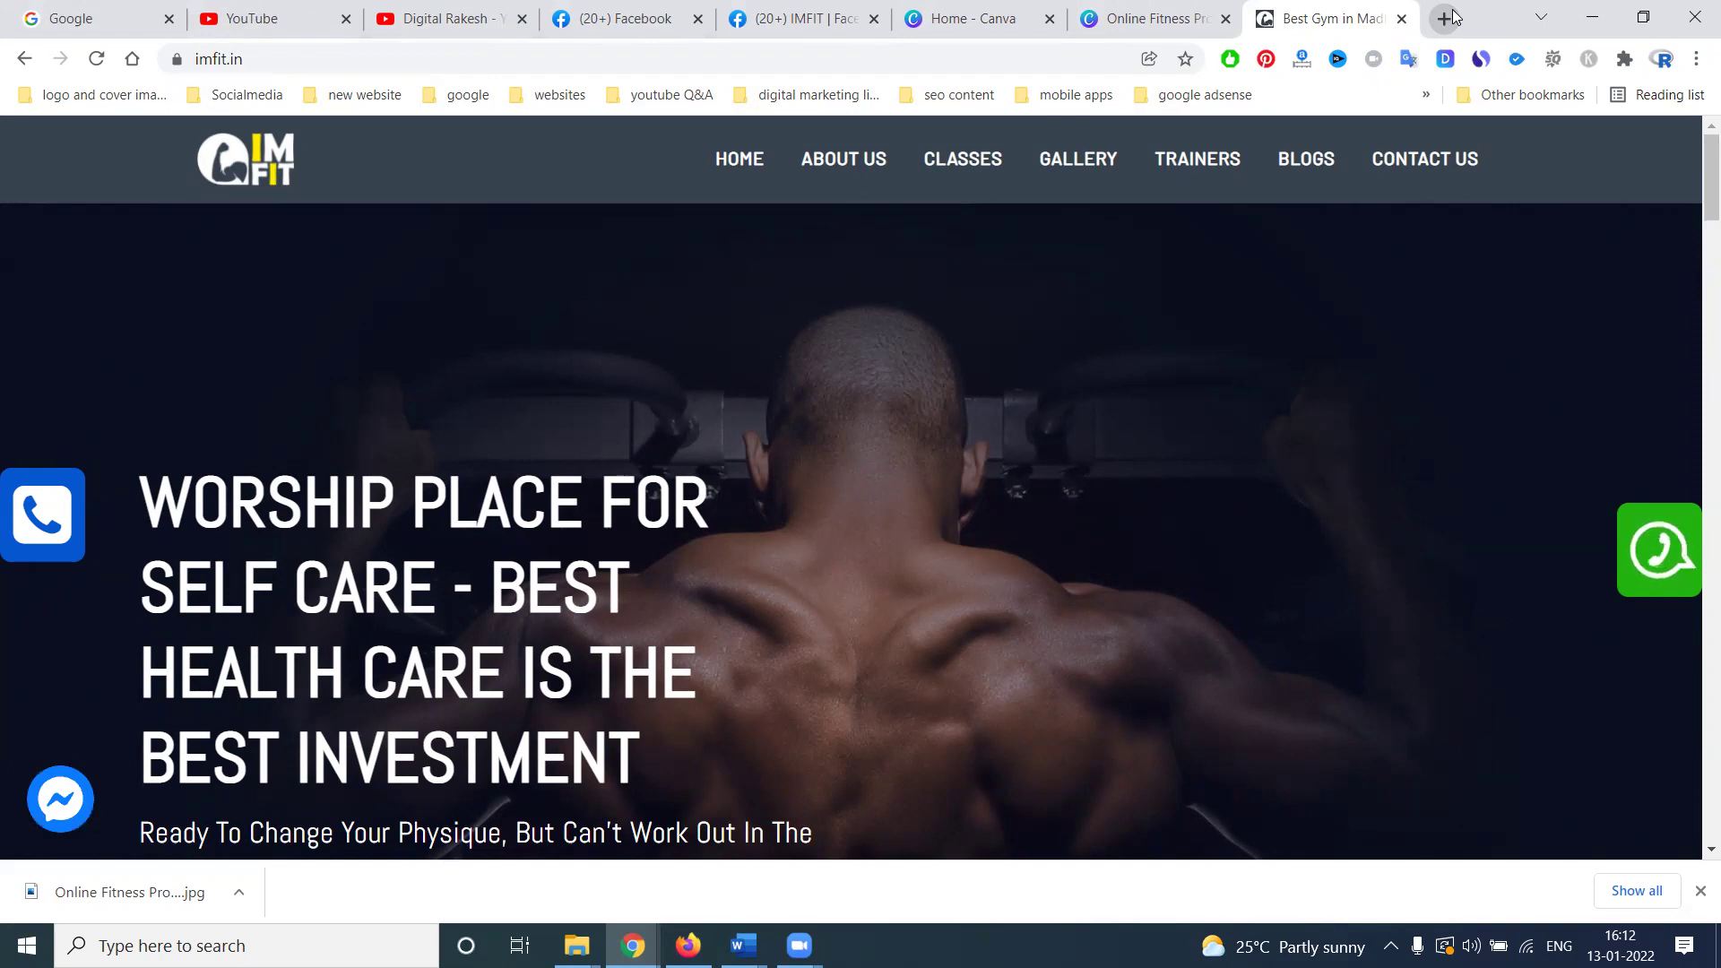
pyautogui.click(763, 7)
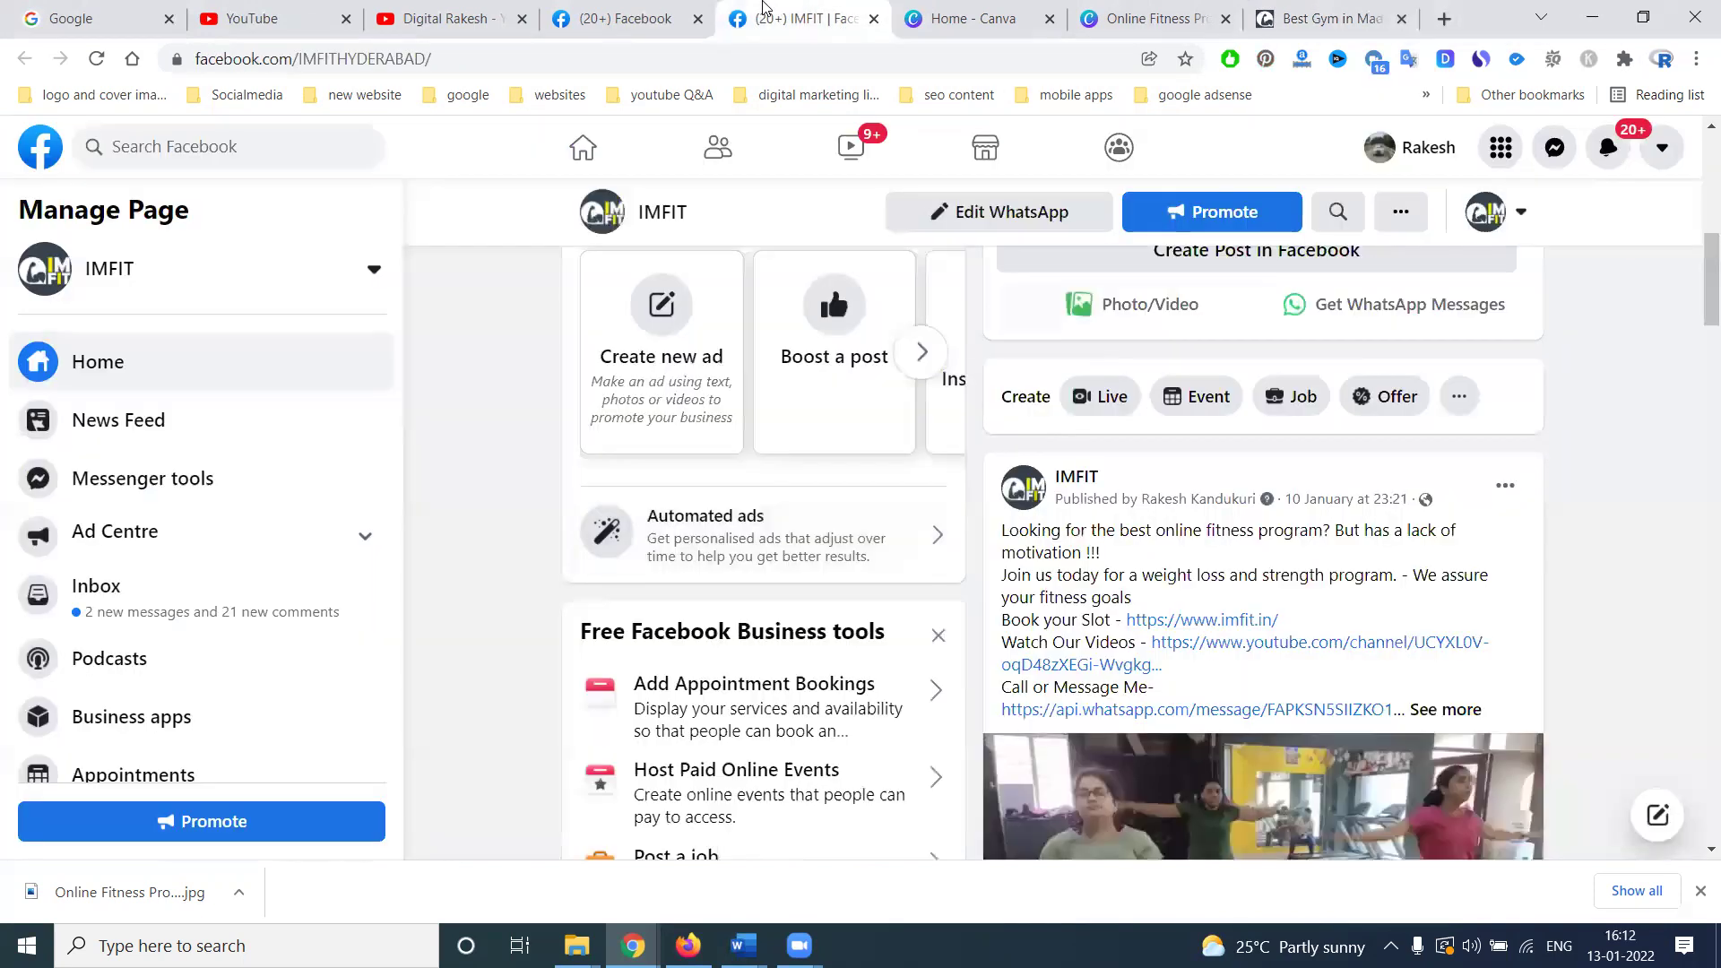
pyautogui.scroll(2, 1120, 385)
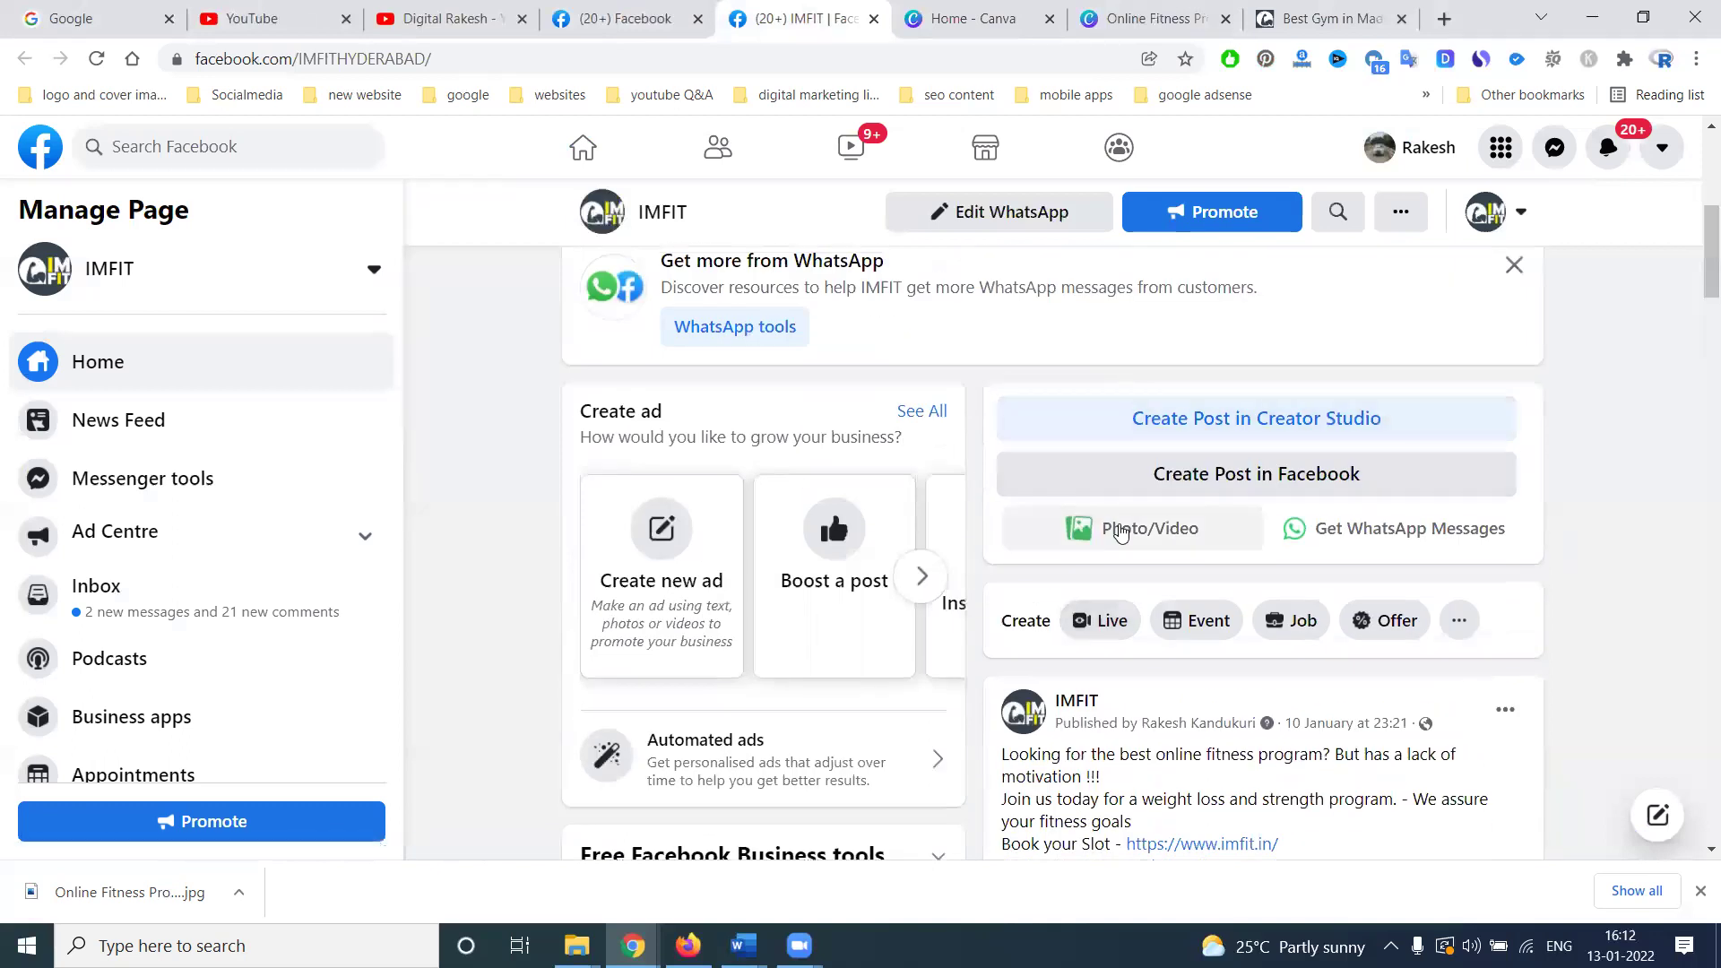
pyautogui.click(1120, 531)
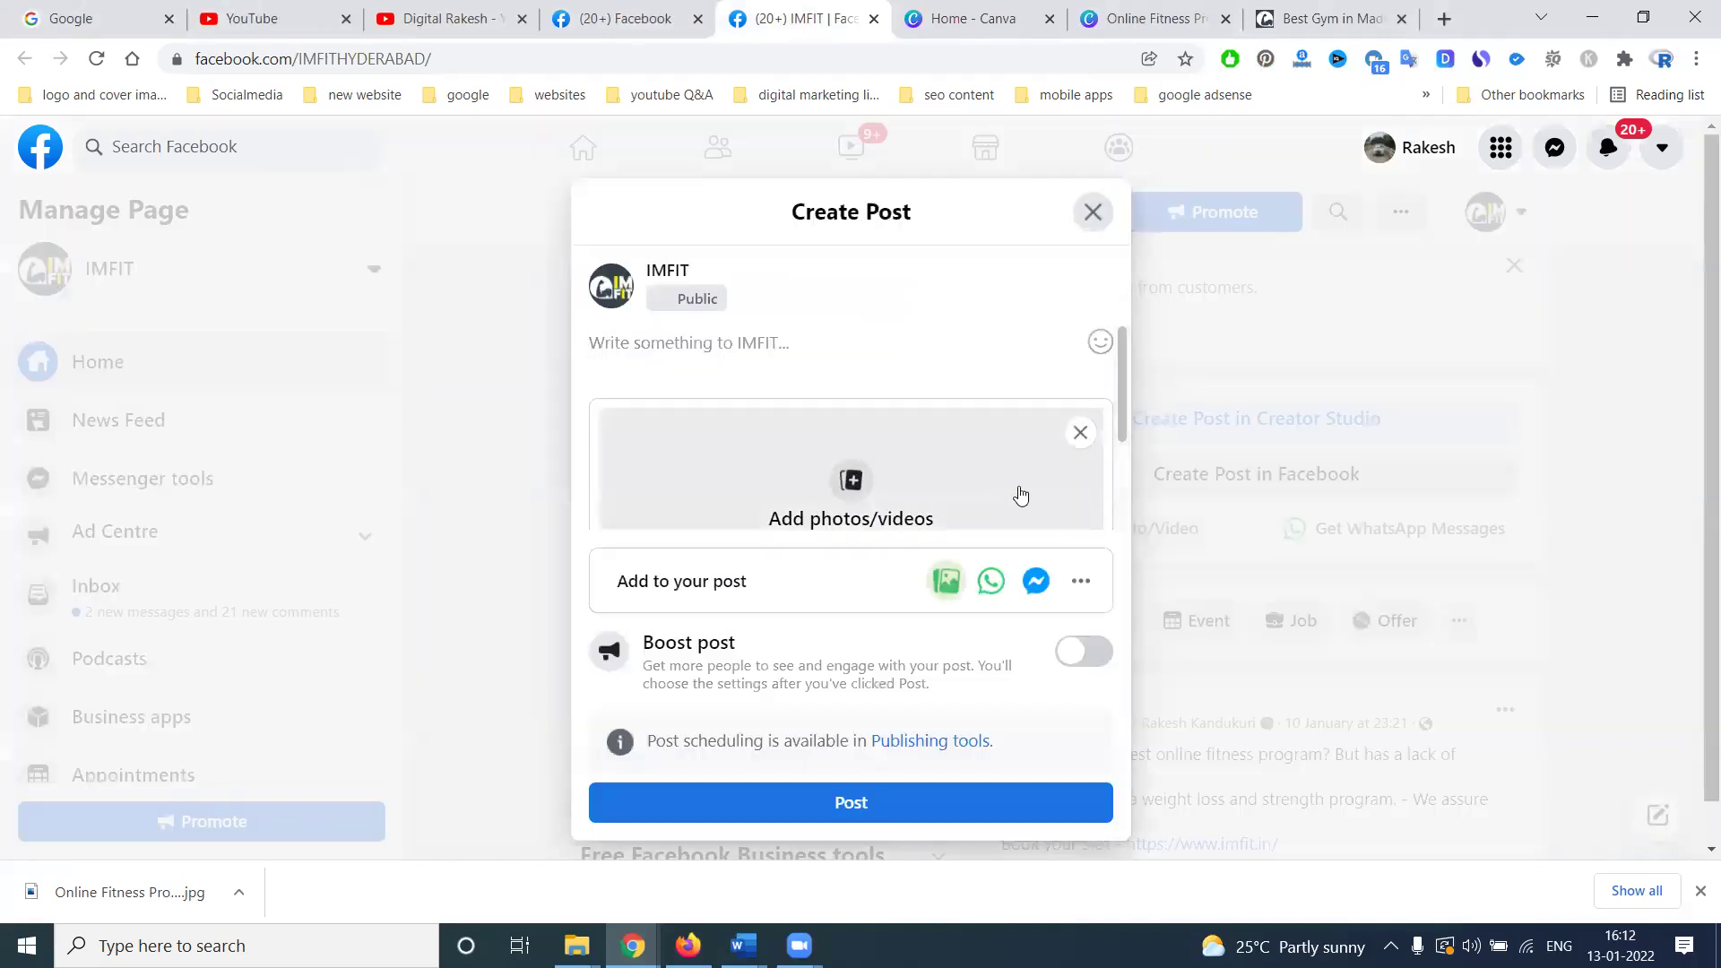
pyautogui.click(1101, 213)
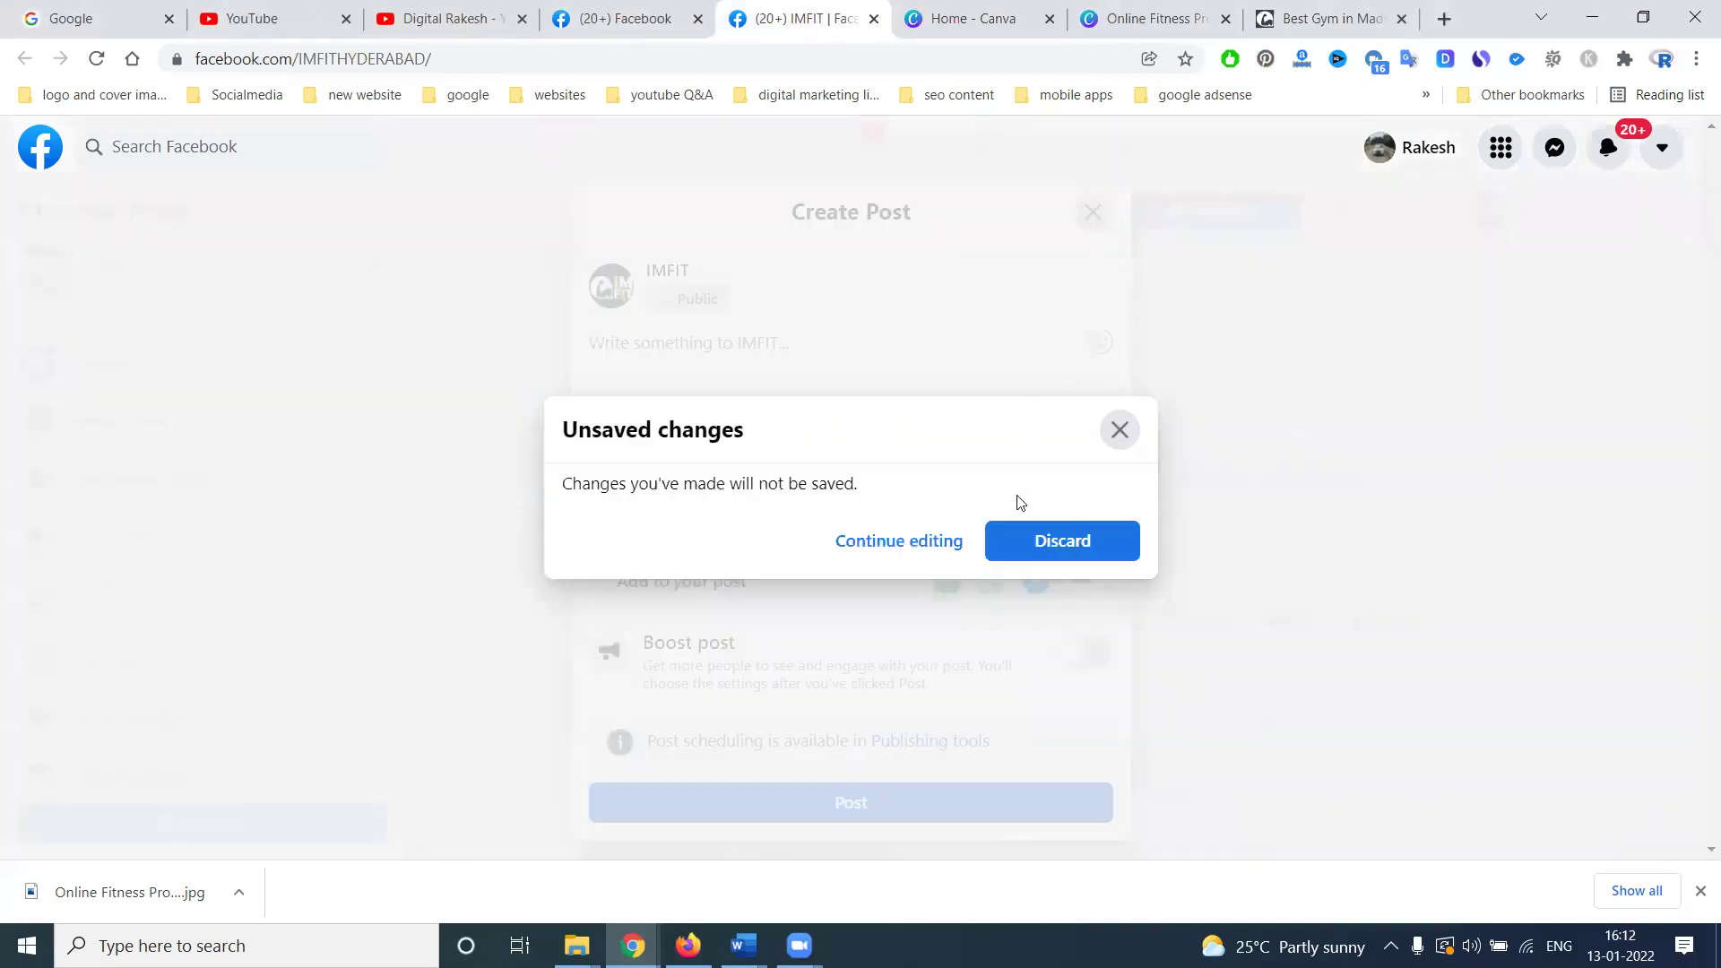
pyautogui.click(1033, 543)
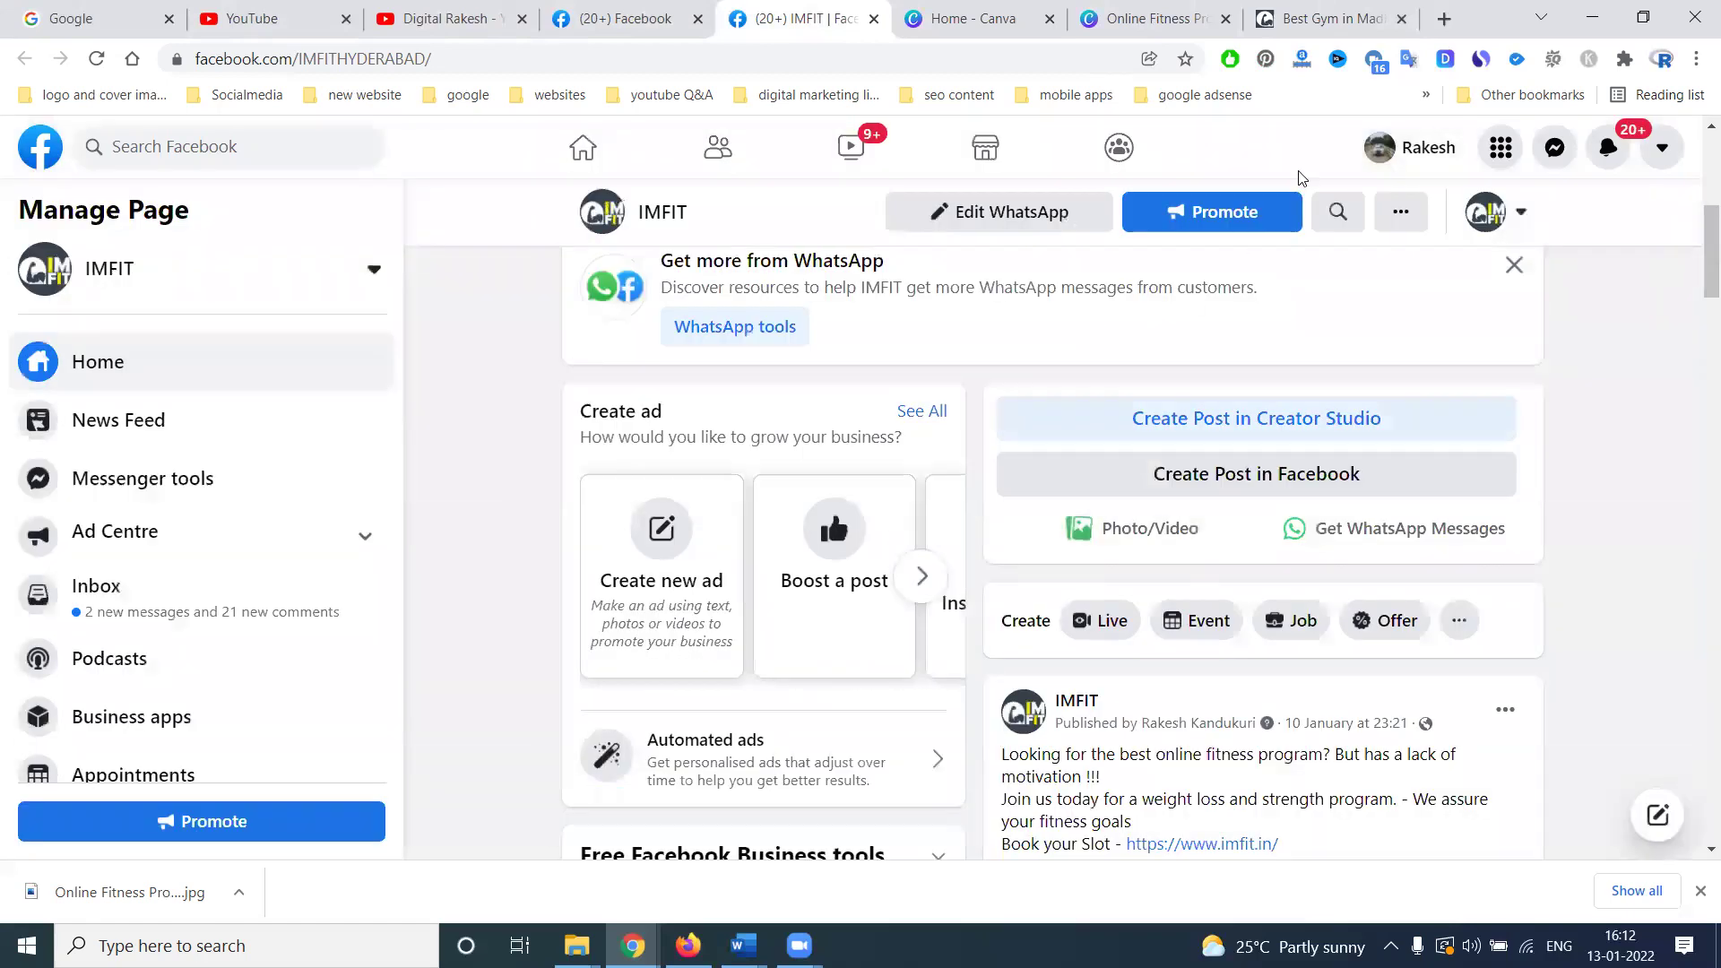
# Open facebook.com/creatorstudio in a new tab and place that tab right after the IMFIT Facebook page tab.
pyautogui.click(1443, 18)
pyautogui.write('facebook.com/cr')
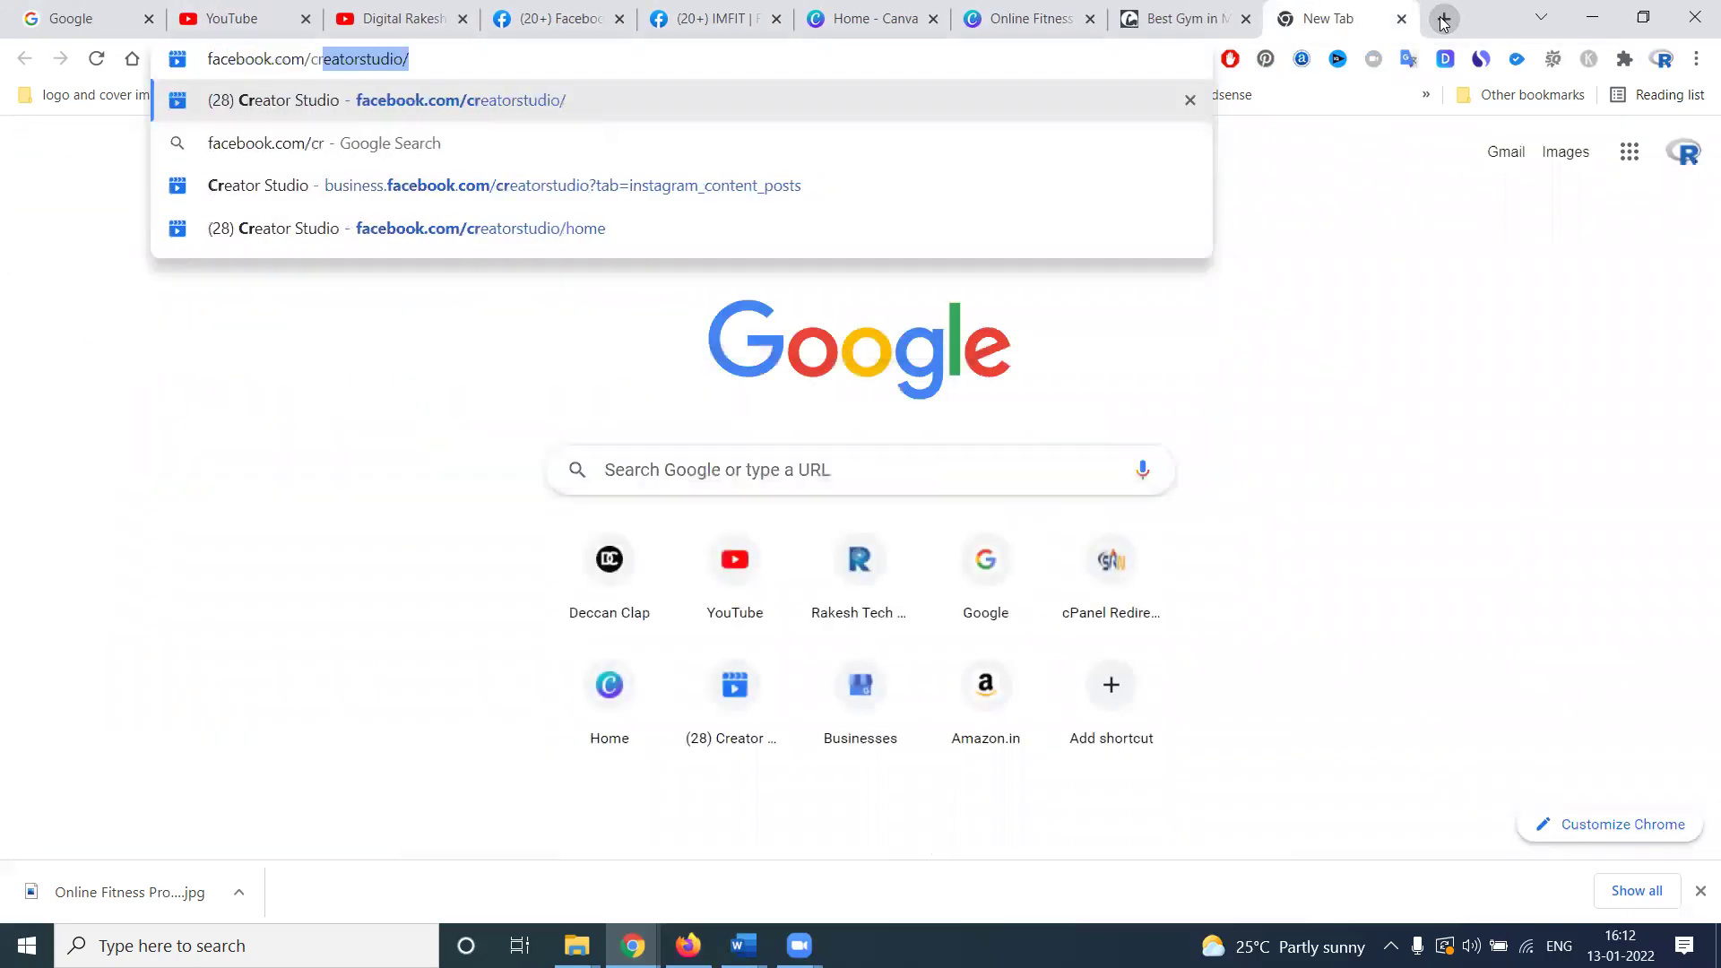
pyautogui.press('Return')
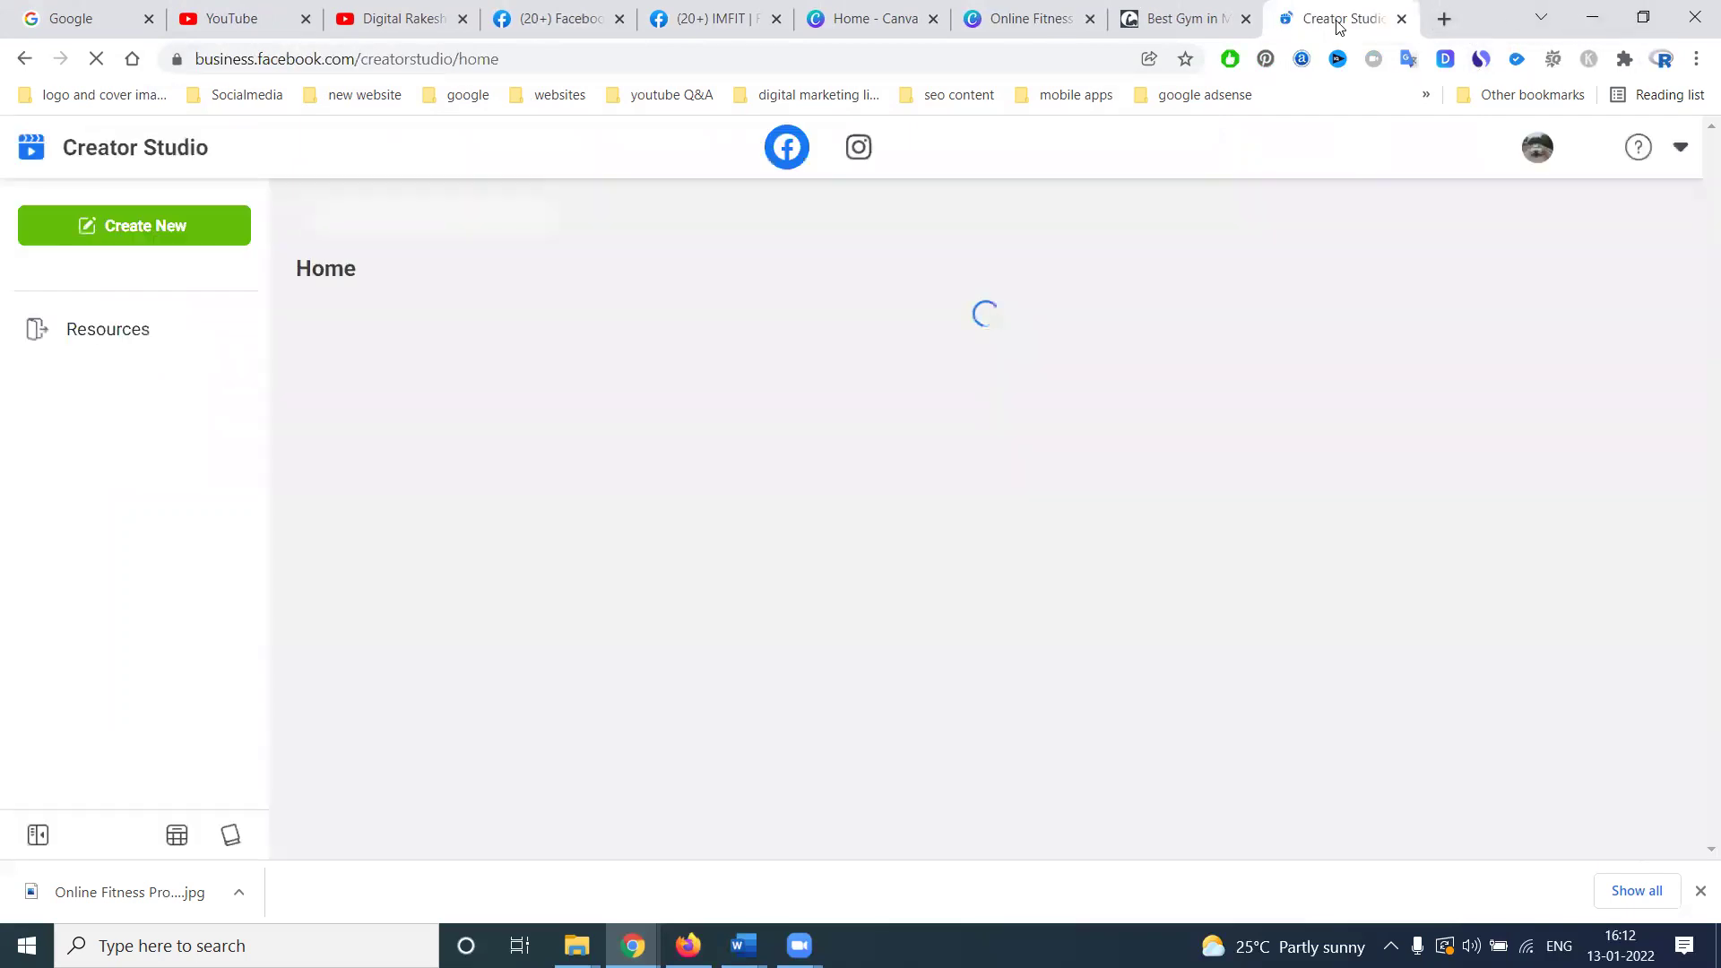
pyautogui.moveTo(1336, 18); pyautogui.dragTo(874, 22)
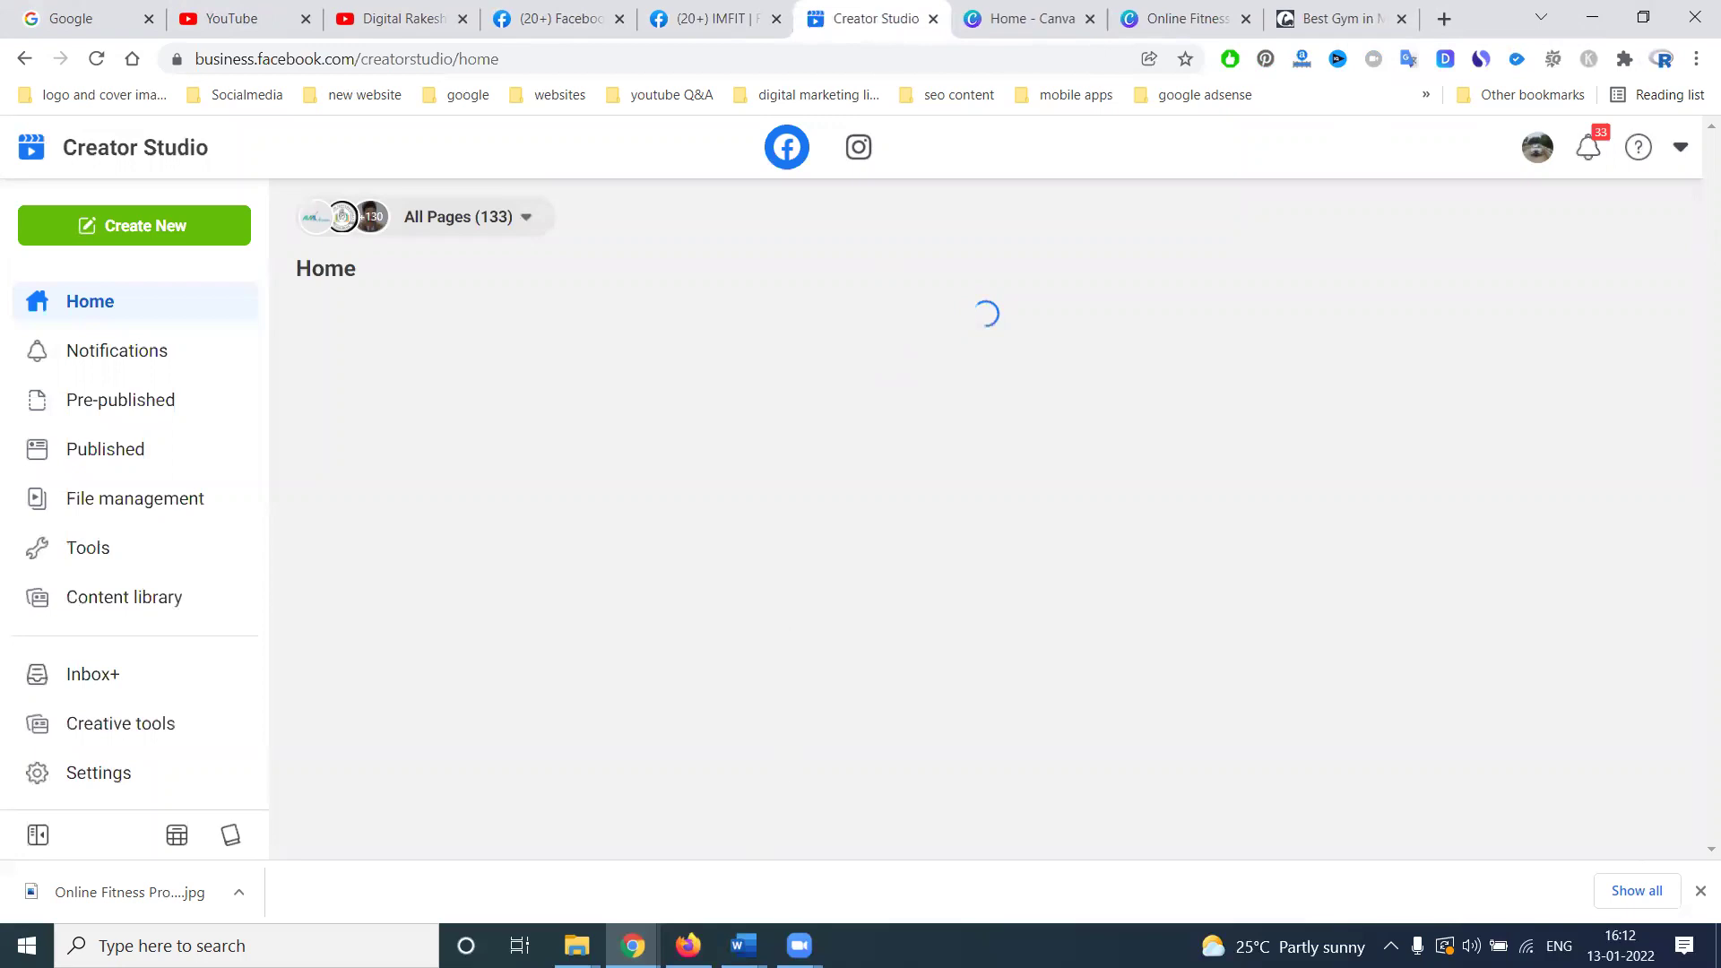
# Copy the online fitness program caption with its links and hashtags from the Word document "smo content", then return to Creator Studio.
pyautogui.hotkey('alt', 'Tab')
pyautogui.moveTo(1073, 529); pyautogui.dragTo(697, 269)
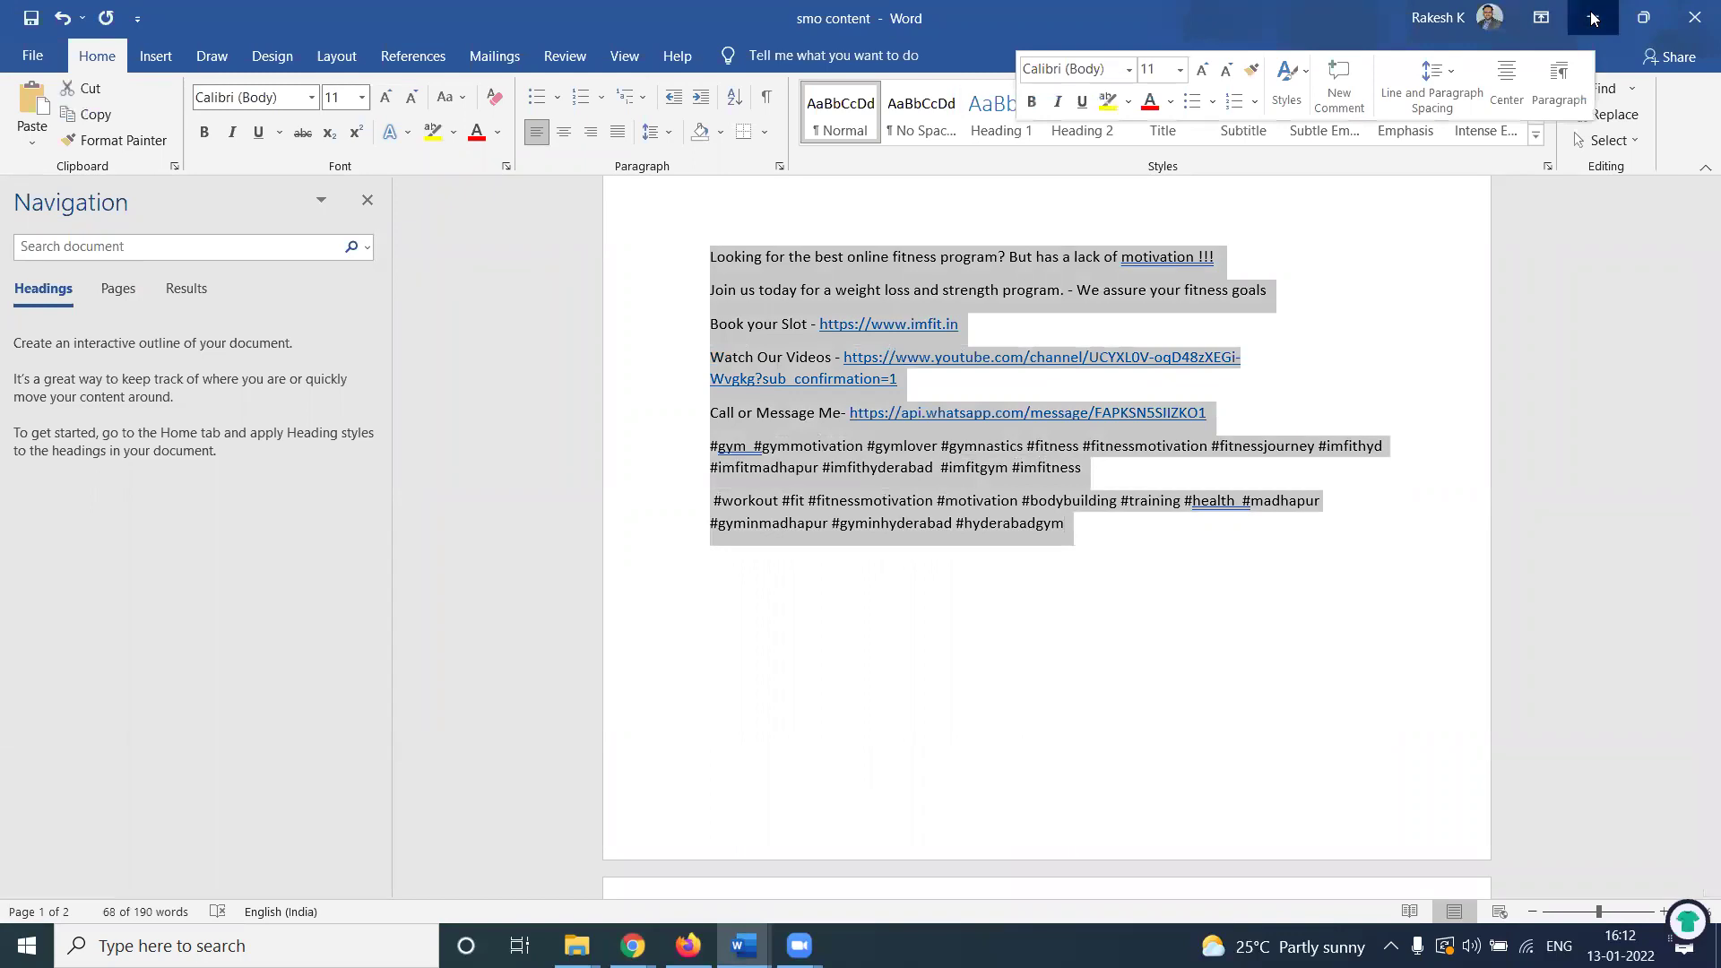
pyautogui.hotkey('alt', 'Tab')
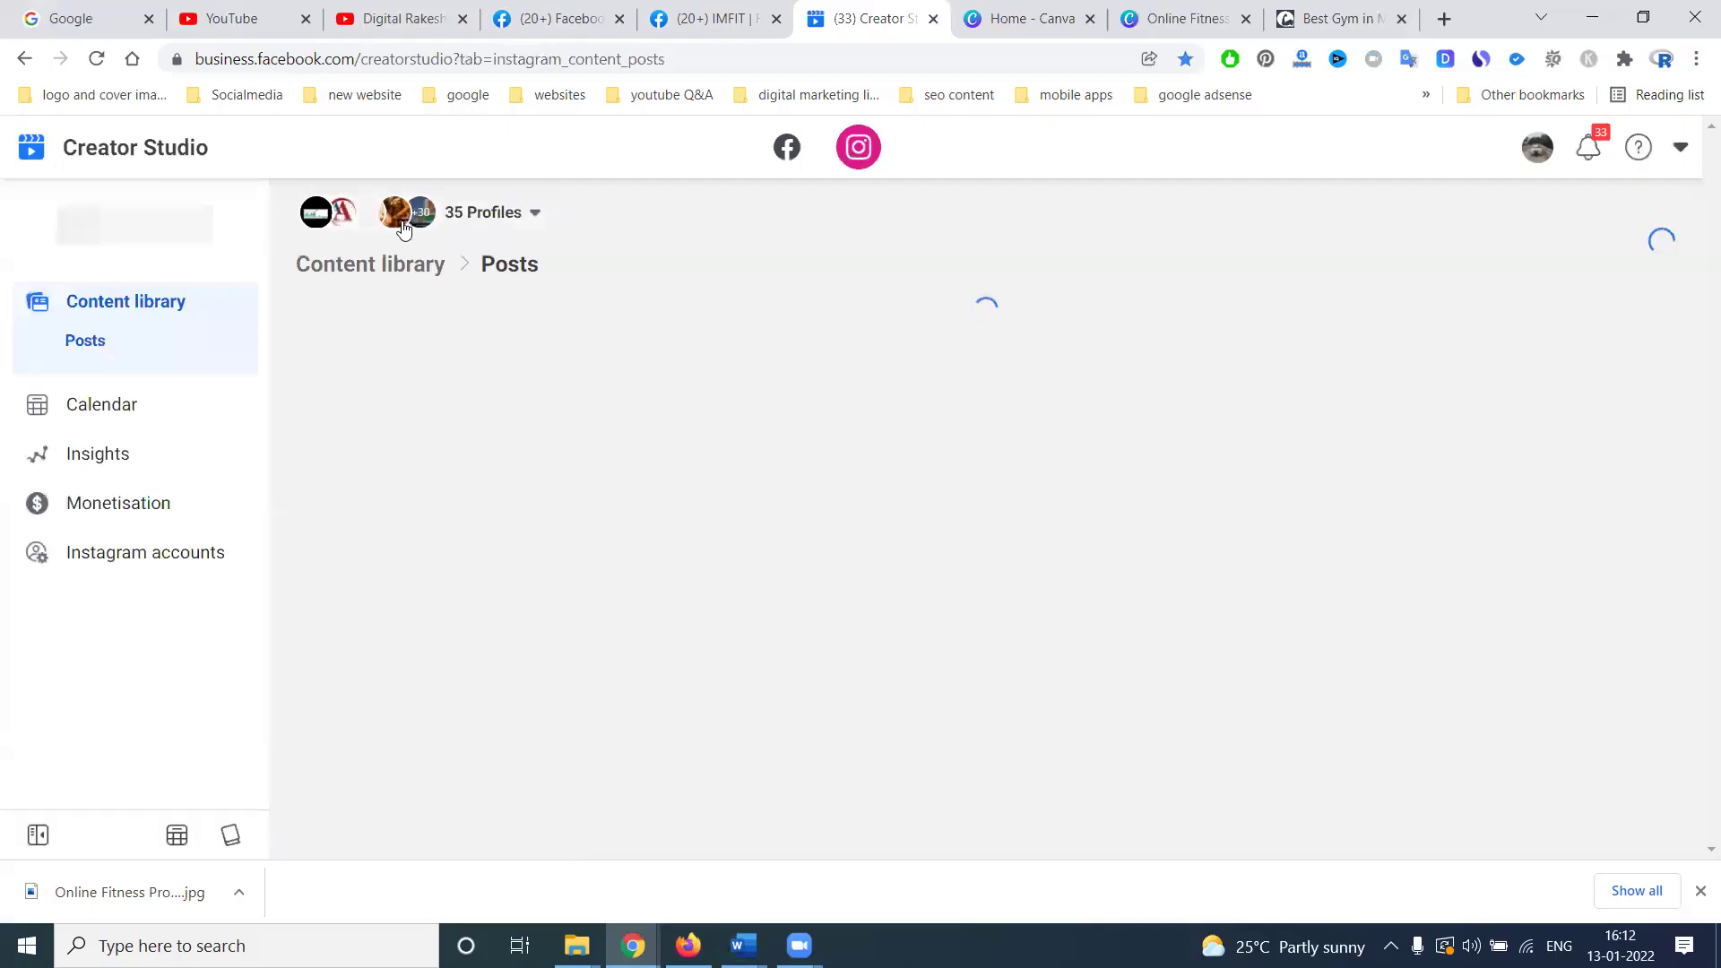
# Create a new Instagram feed post for the imfithyderabad account and paste the copied text as its caption.
pyautogui.click(175, 226)
pyautogui.click(180, 301)
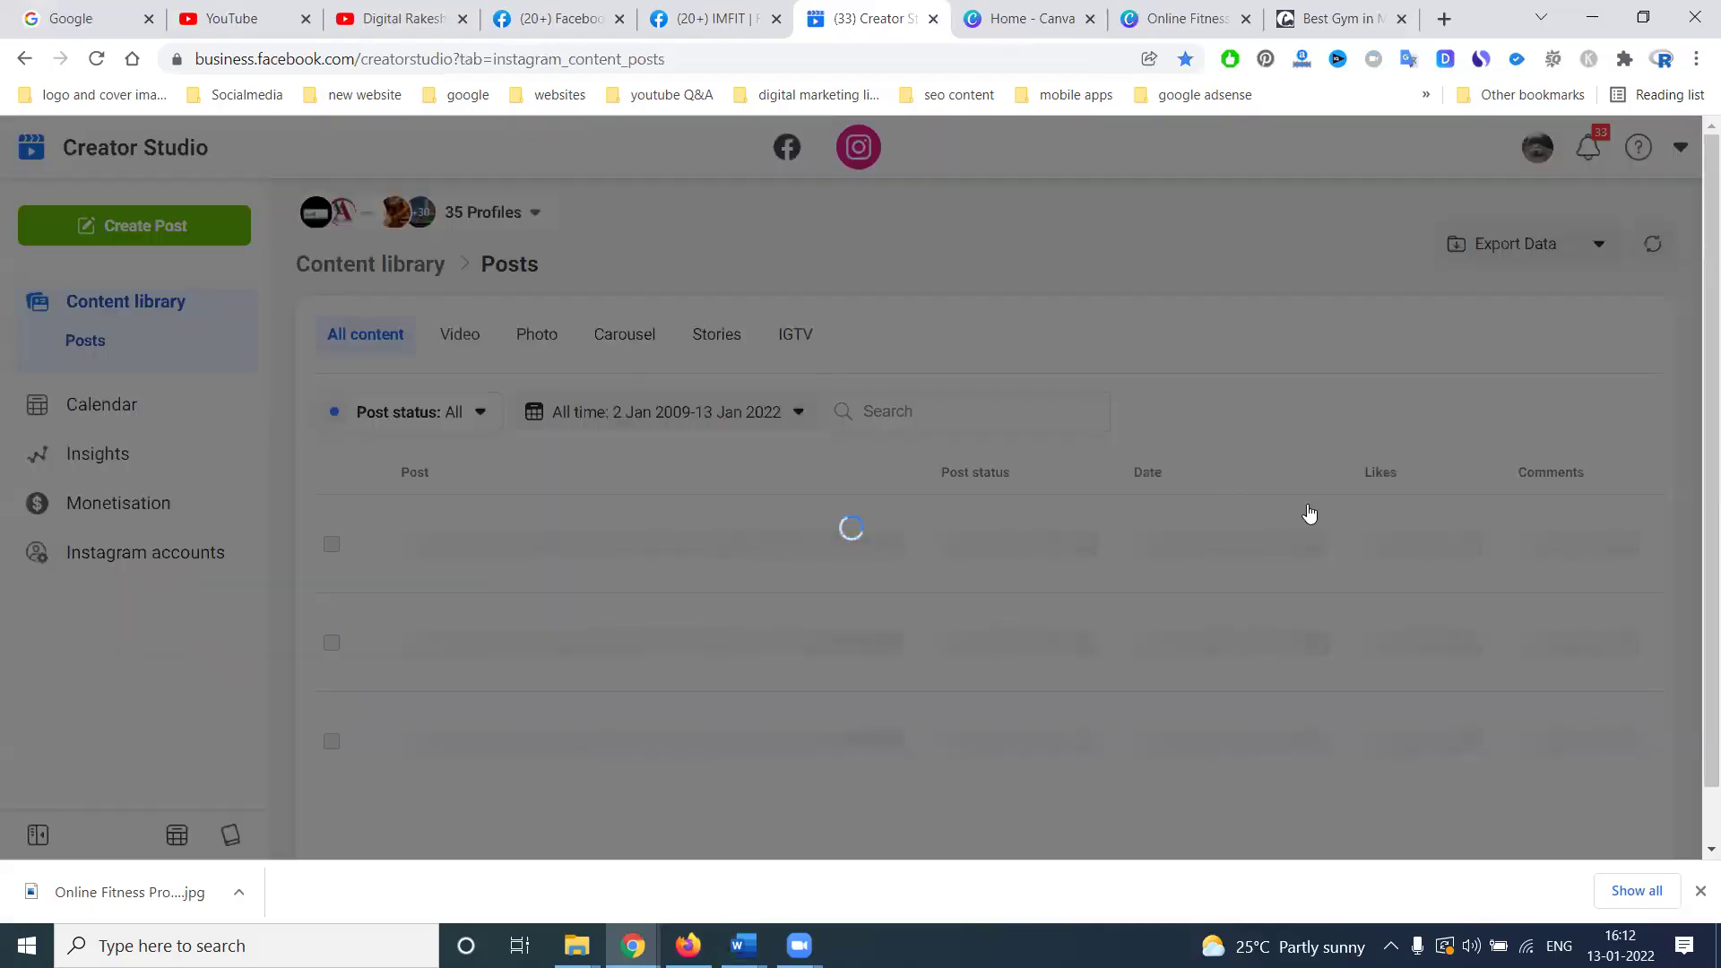
pyautogui.scroll(-5, 1345, 537)
pyautogui.scroll(-5, 1358, 542)
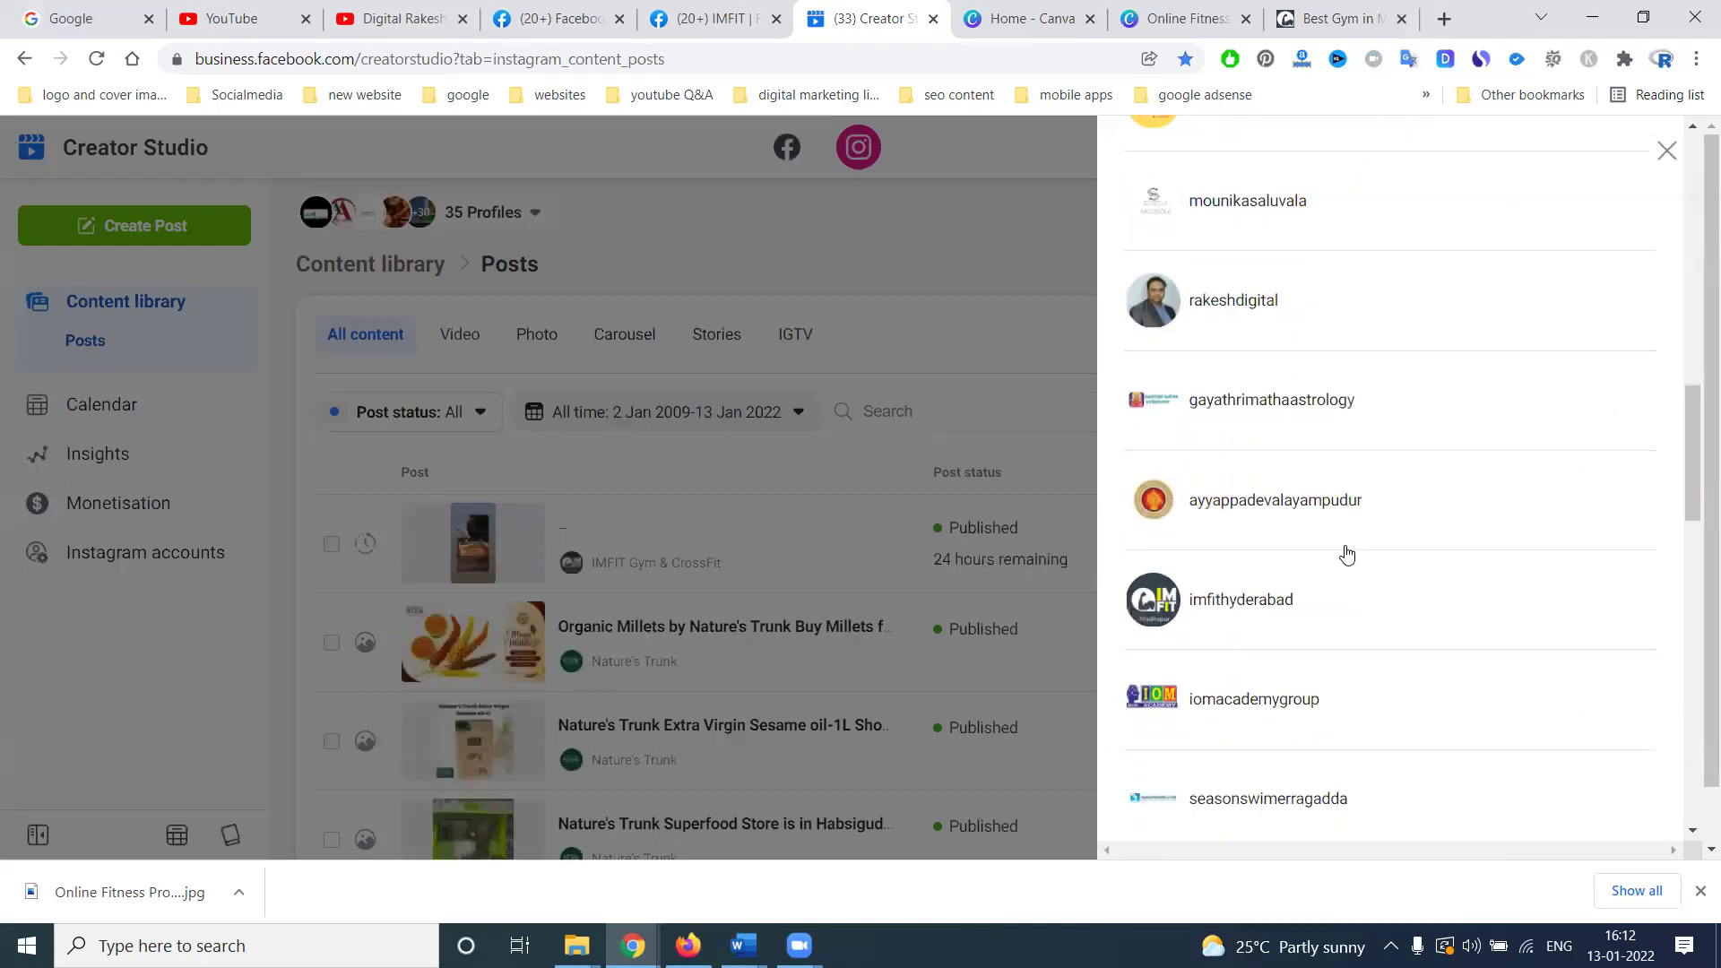
pyautogui.click(1245, 603)
pyautogui.click(823, 321)
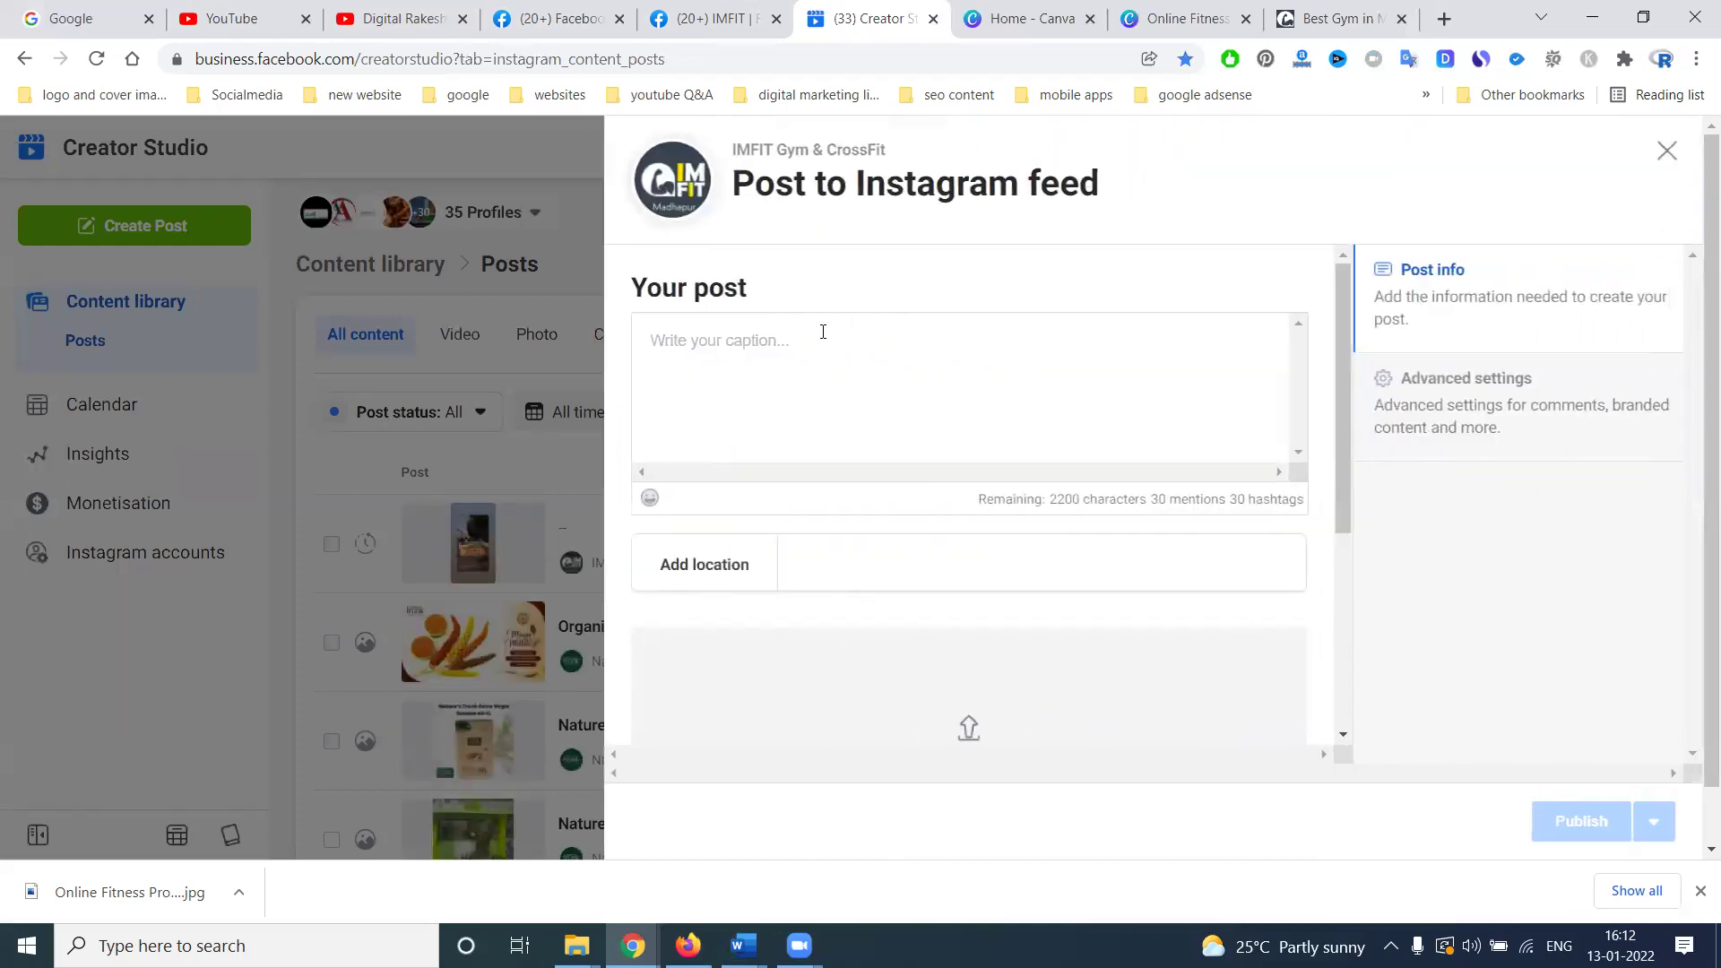
pyautogui.hotkey('ctrl', 'v')
# Upload the Online Fitness Program image from the Downloads folder to the Instagram post.
pyautogui.scroll(-4, 887, 466)
pyautogui.click(956, 498)
pyautogui.click(977, 549)
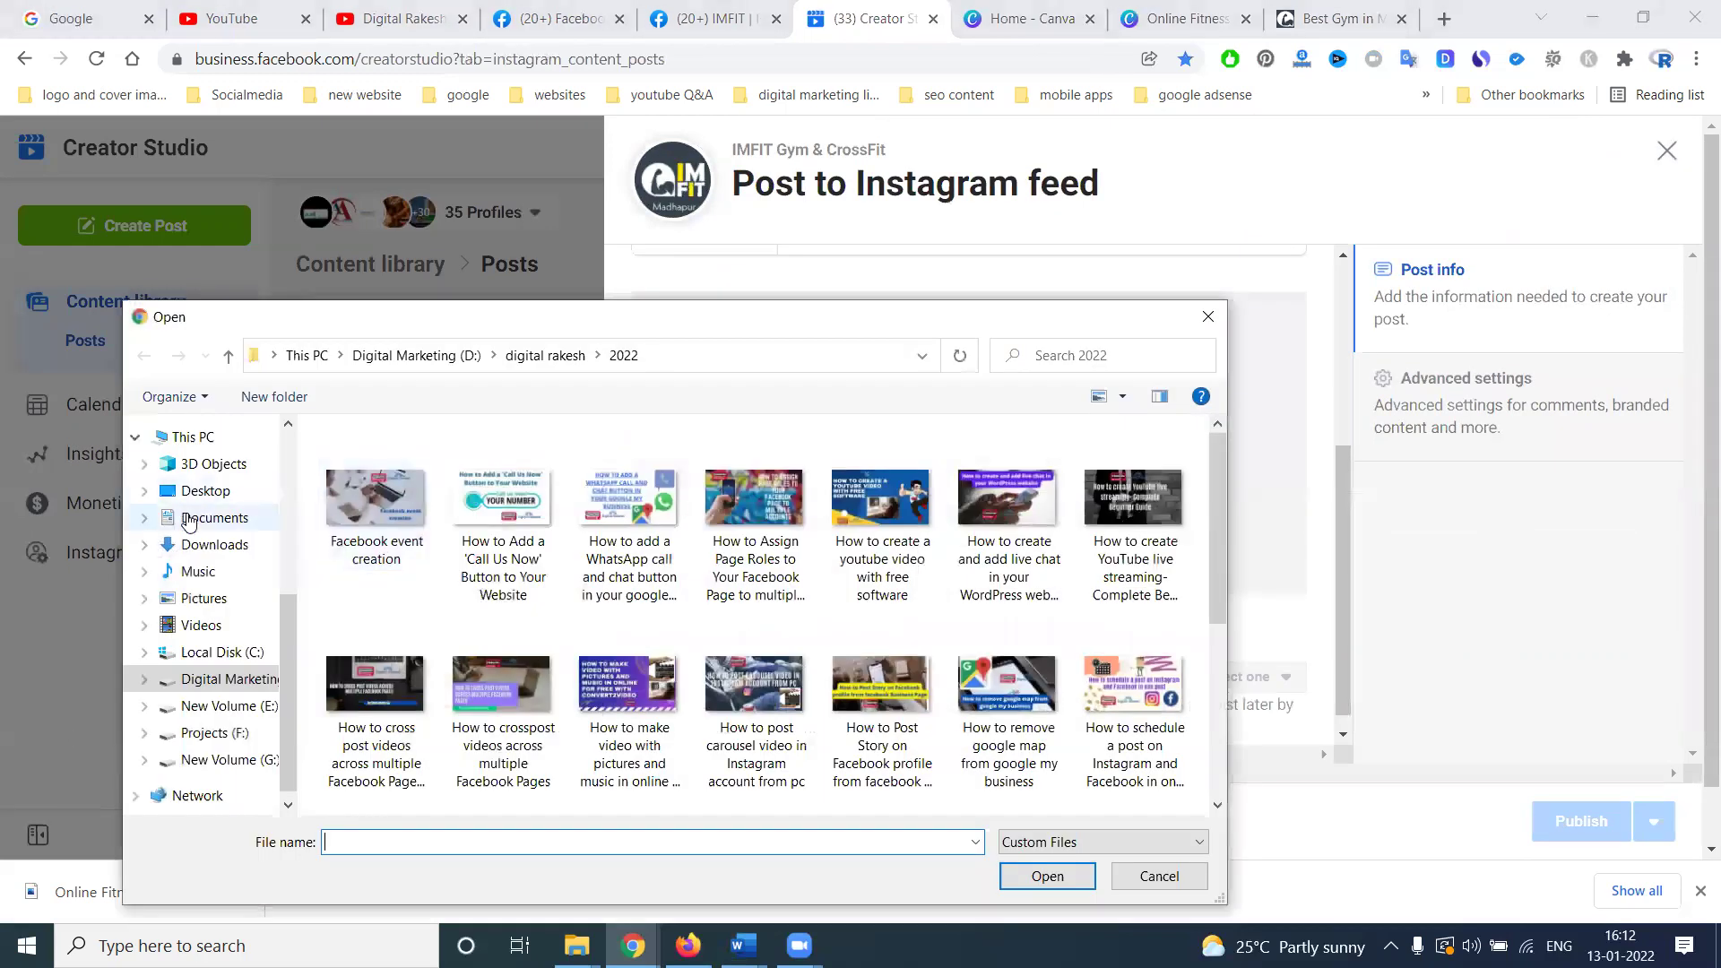
pyautogui.click(193, 544)
pyautogui.scroll(-3, 615, 571)
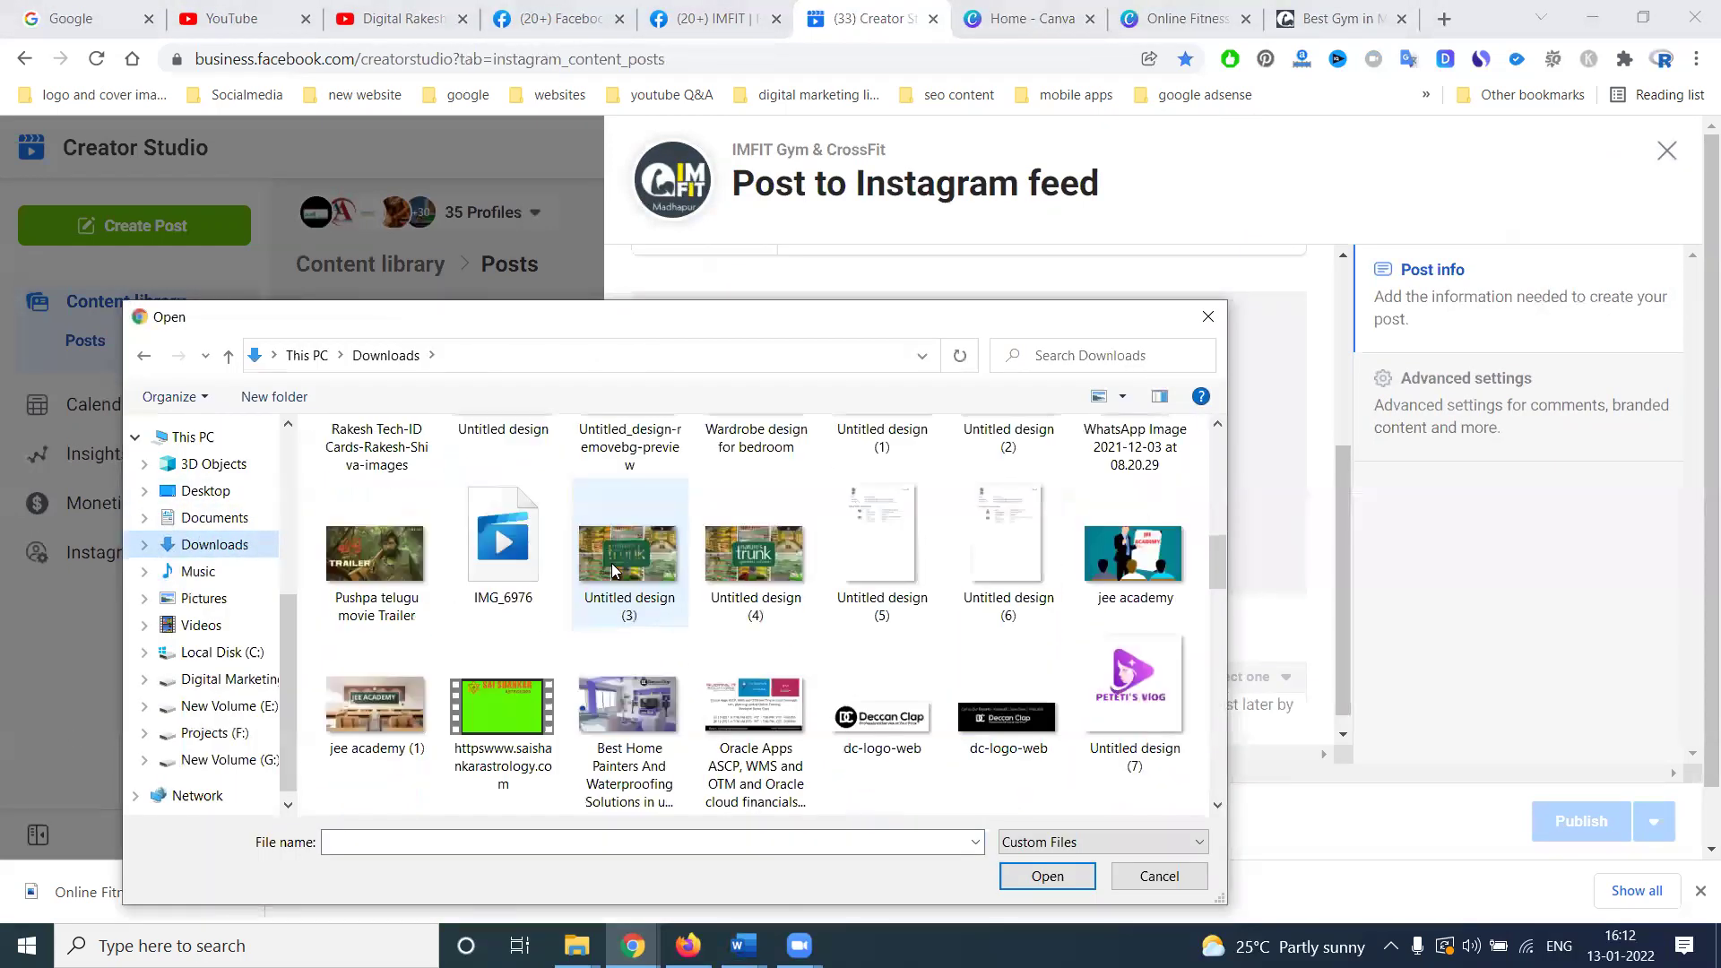
pyautogui.scroll(5, 615, 571)
pyautogui.doubleClick(504, 729)
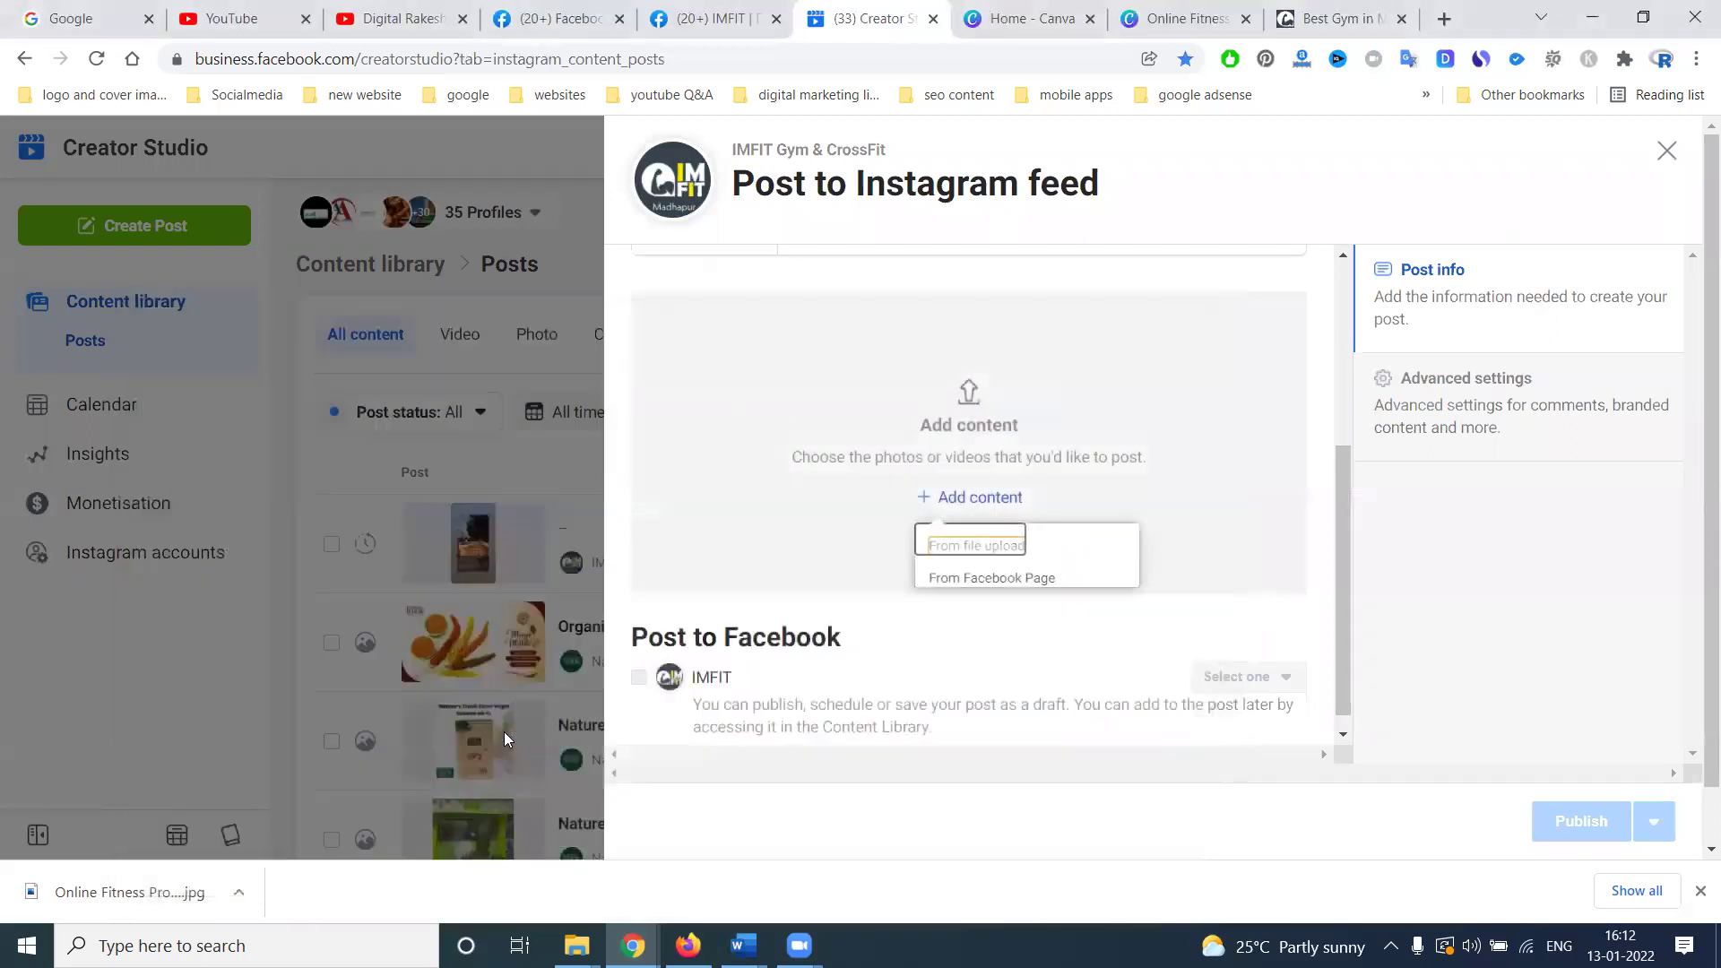
# Share the post to the IMFIT Facebook page as well and publish it.
pyautogui.click(639, 659)
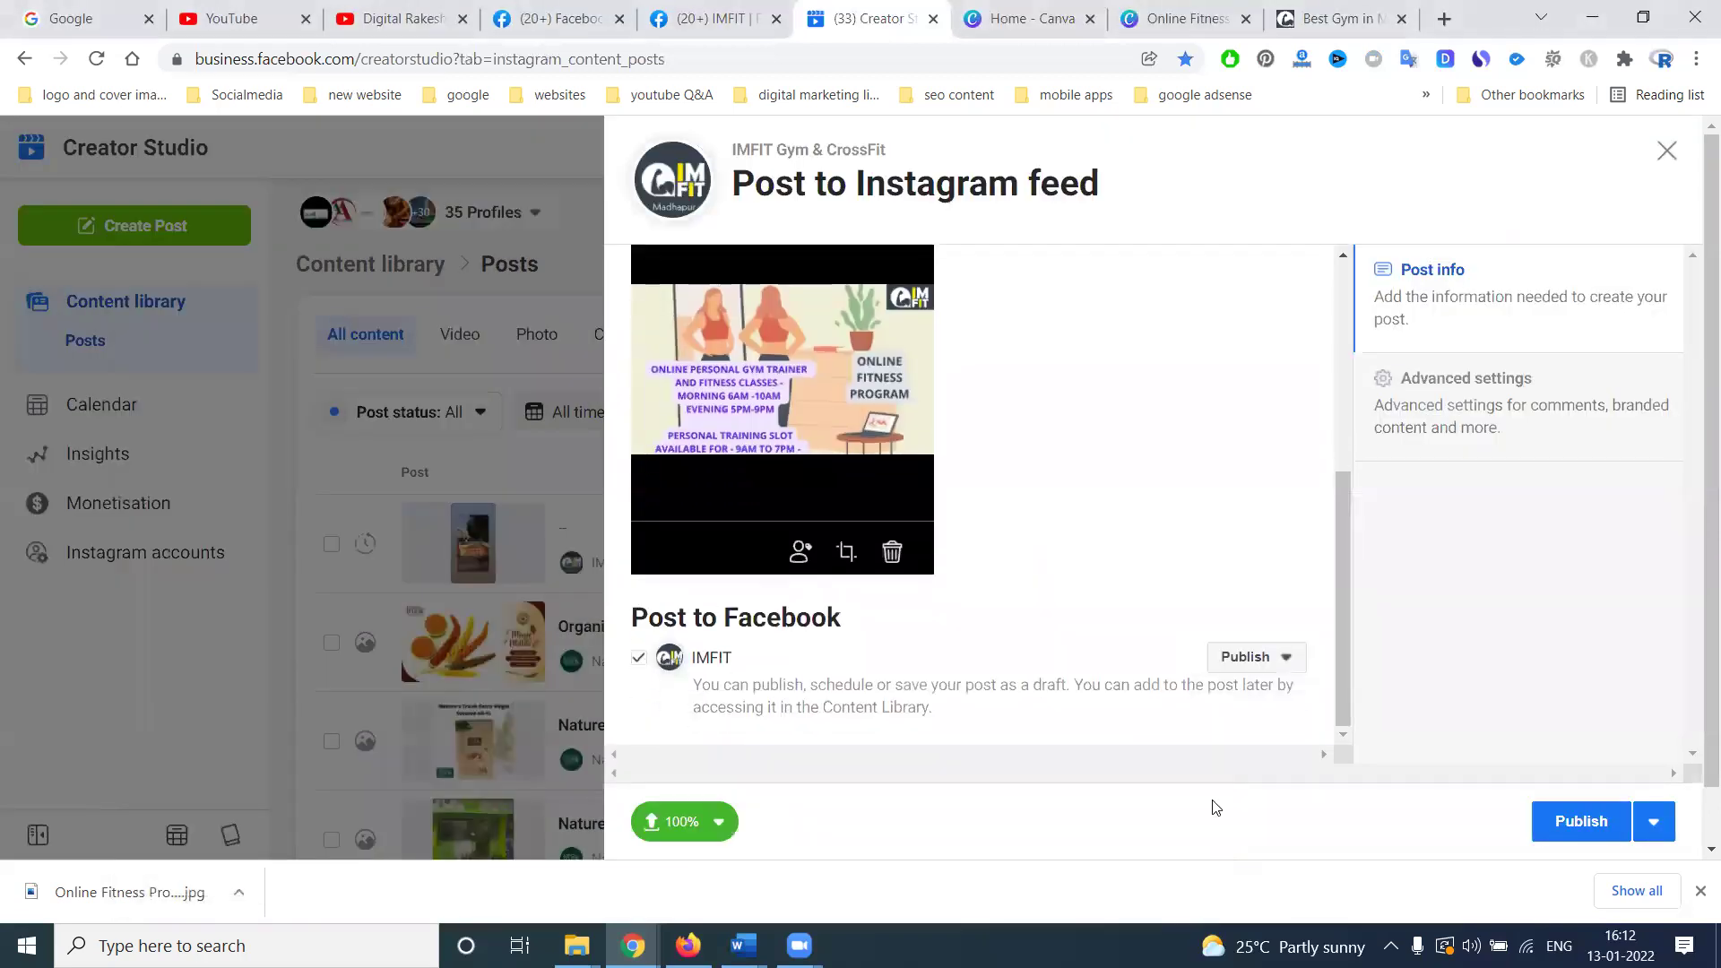
pyautogui.click(1569, 825)
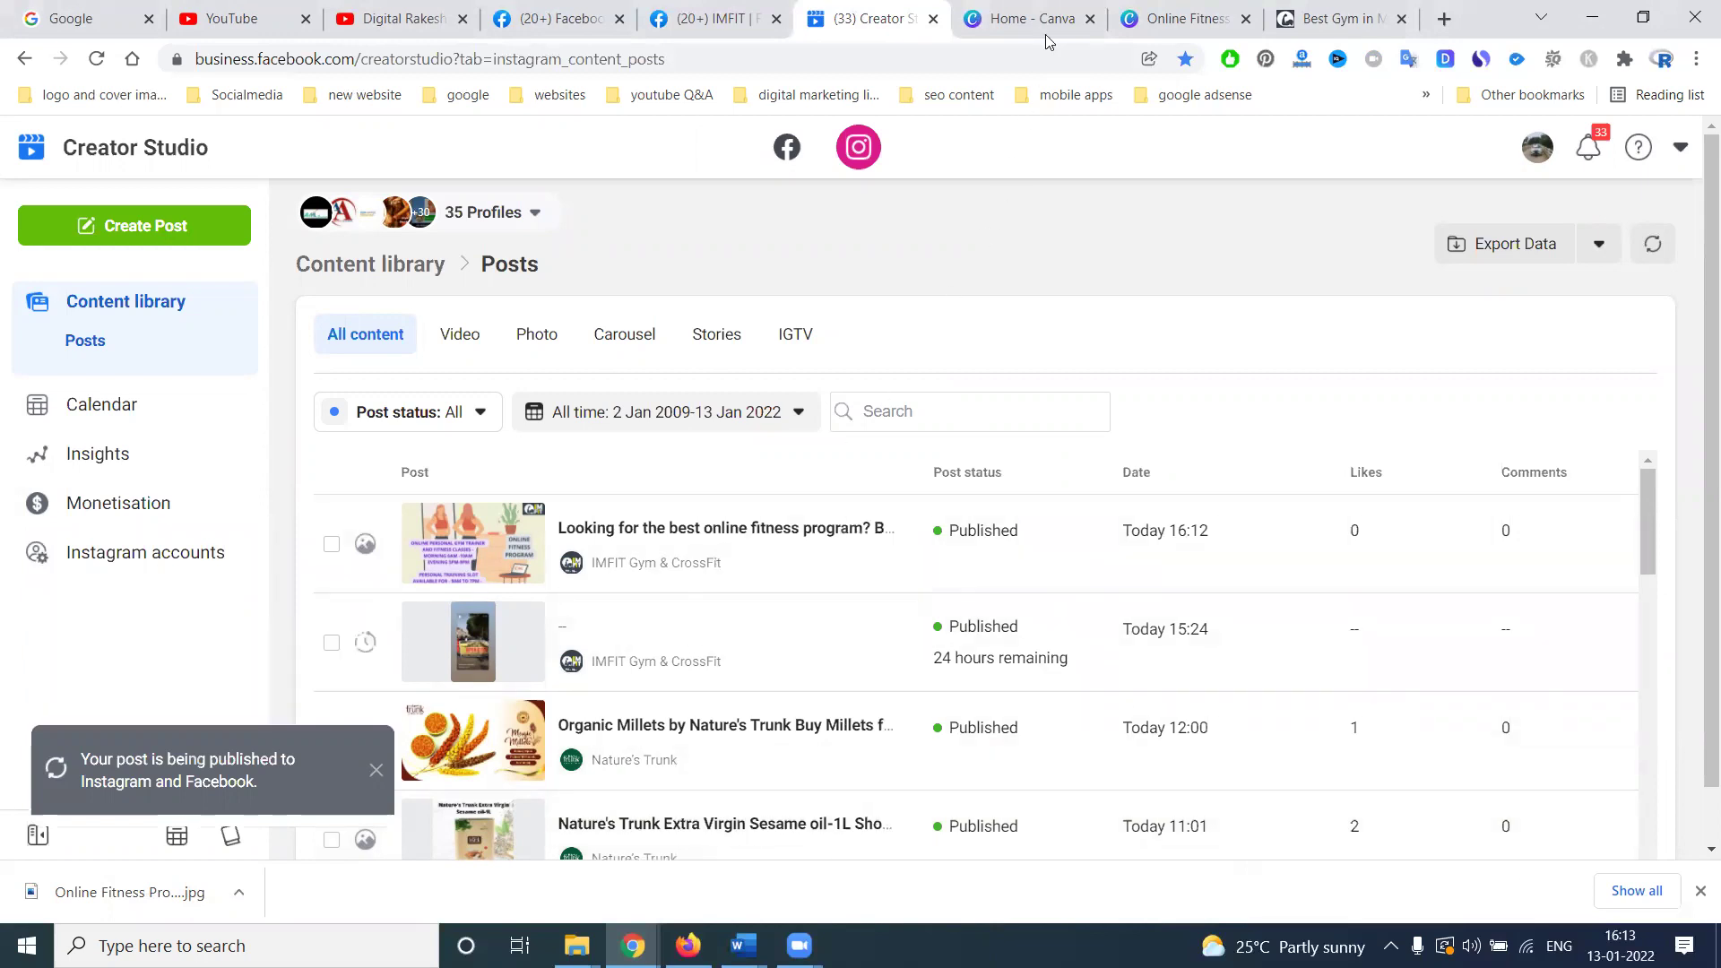
# Check the Online Fitness Program design in Canva, search the templates for "facebook", and close both Canva tabs.
pyautogui.click(1131, 8)
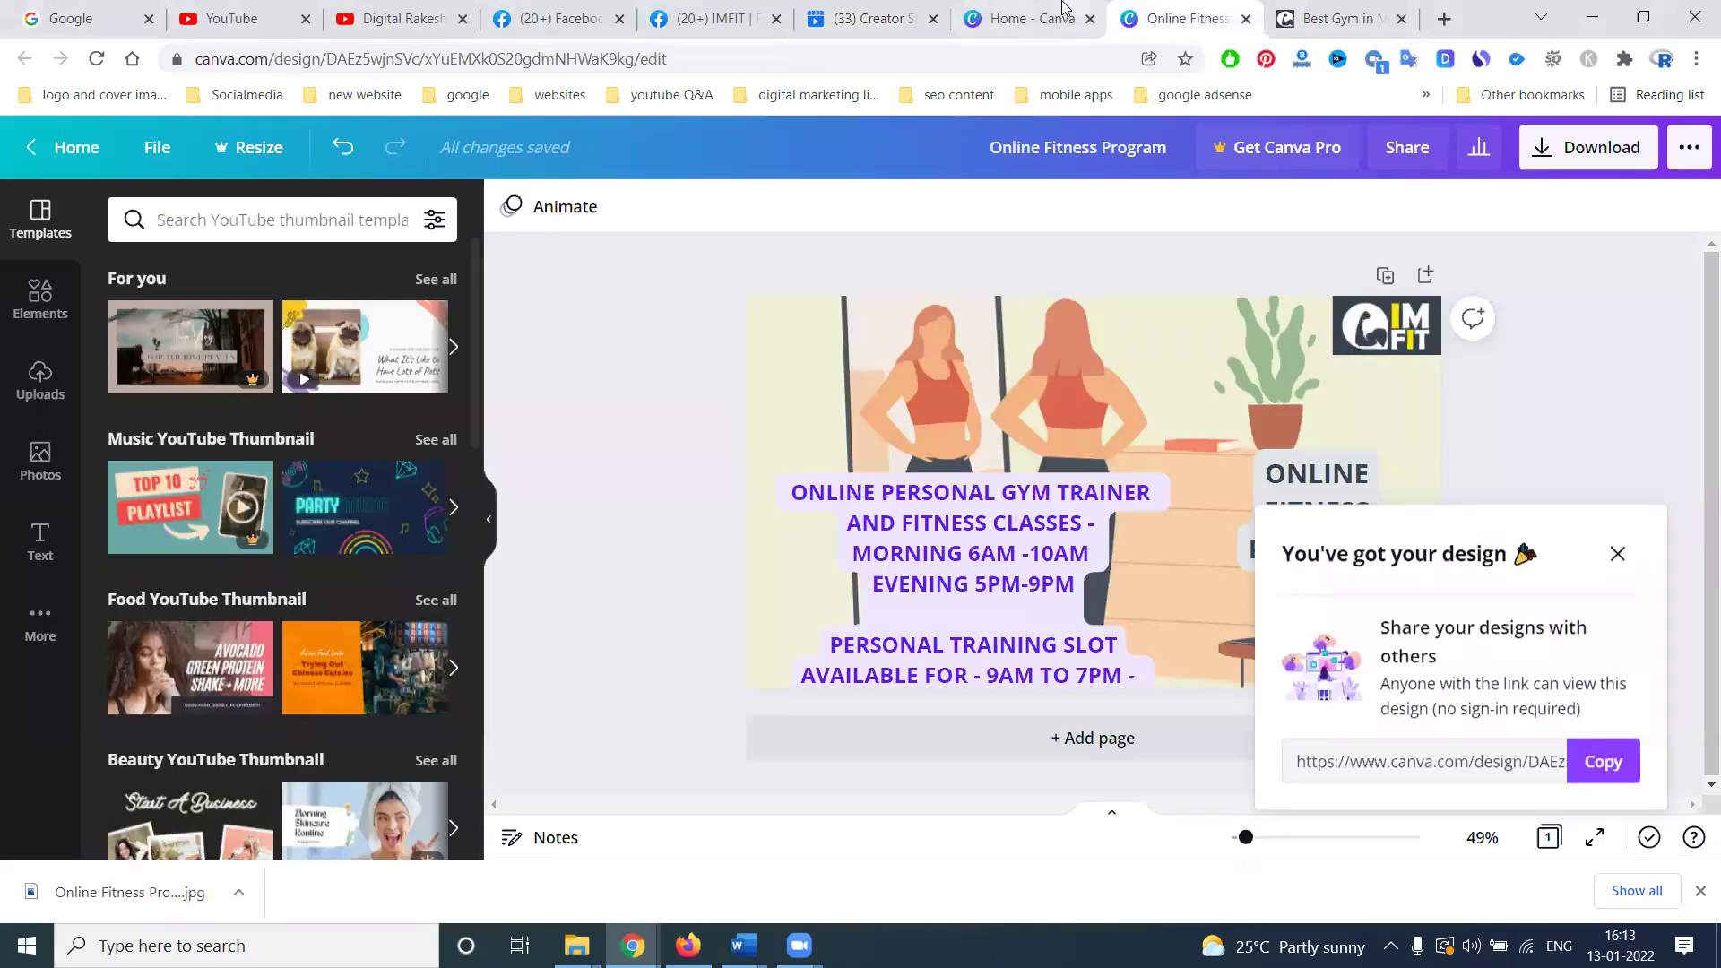
pyautogui.click(1040, 18)
pyautogui.click(952, 155)
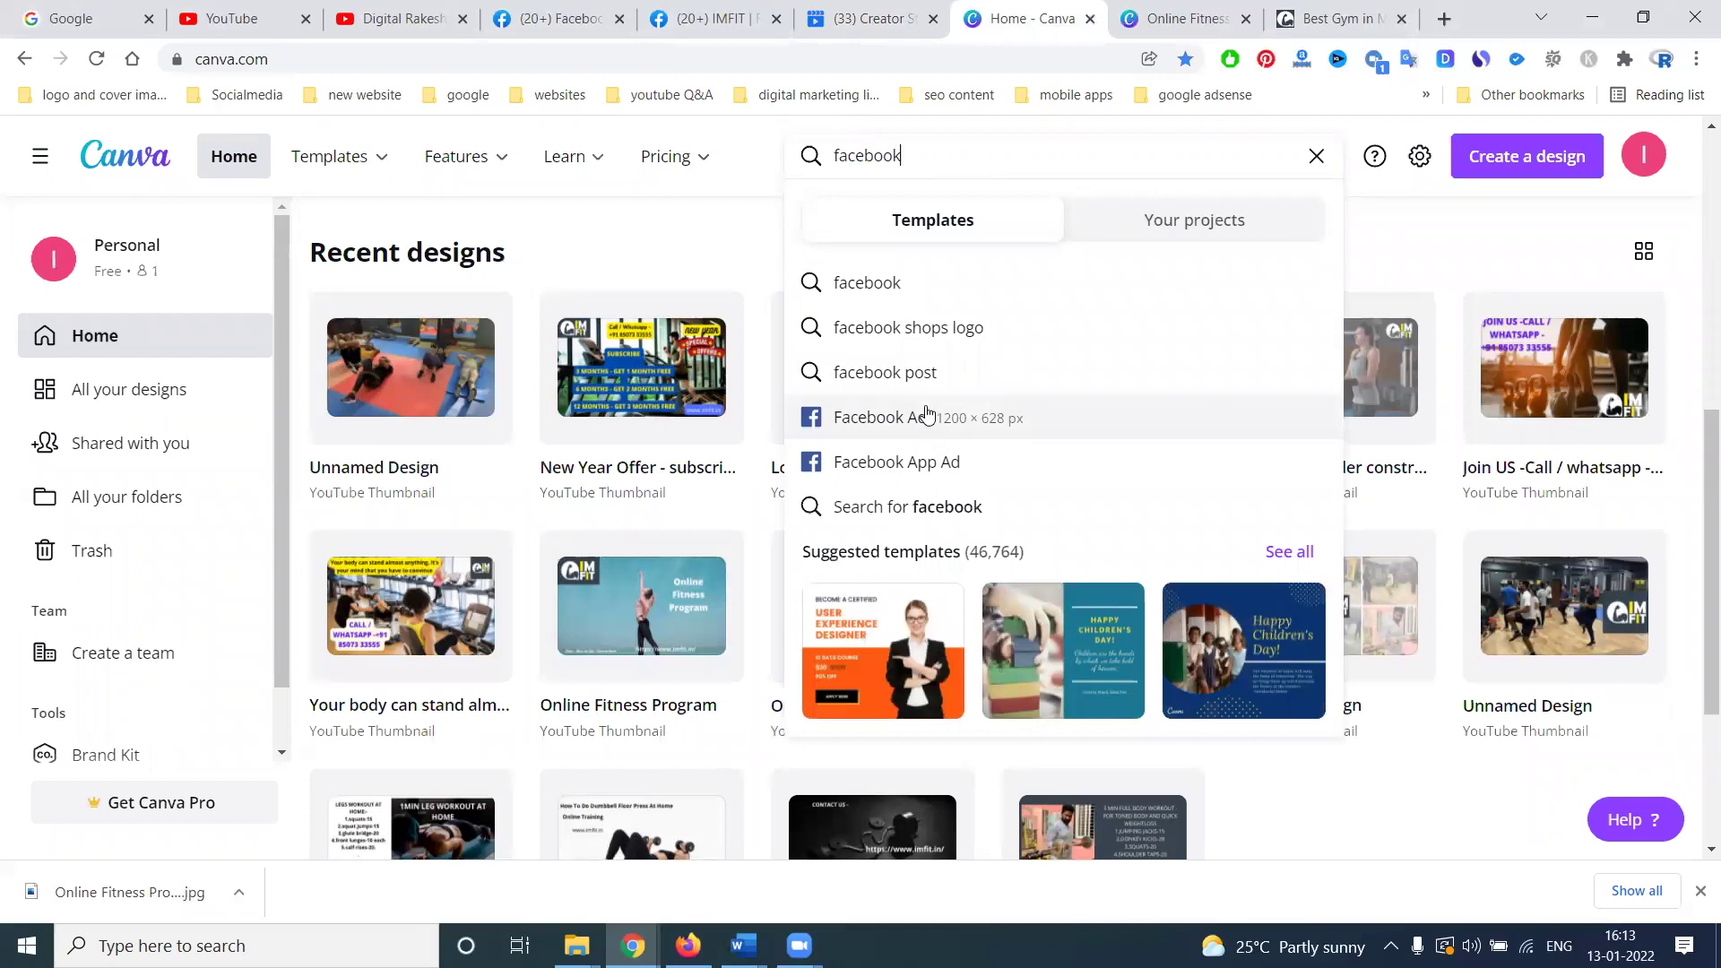
pyautogui.click(1090, 19)
pyautogui.click(1091, 19)
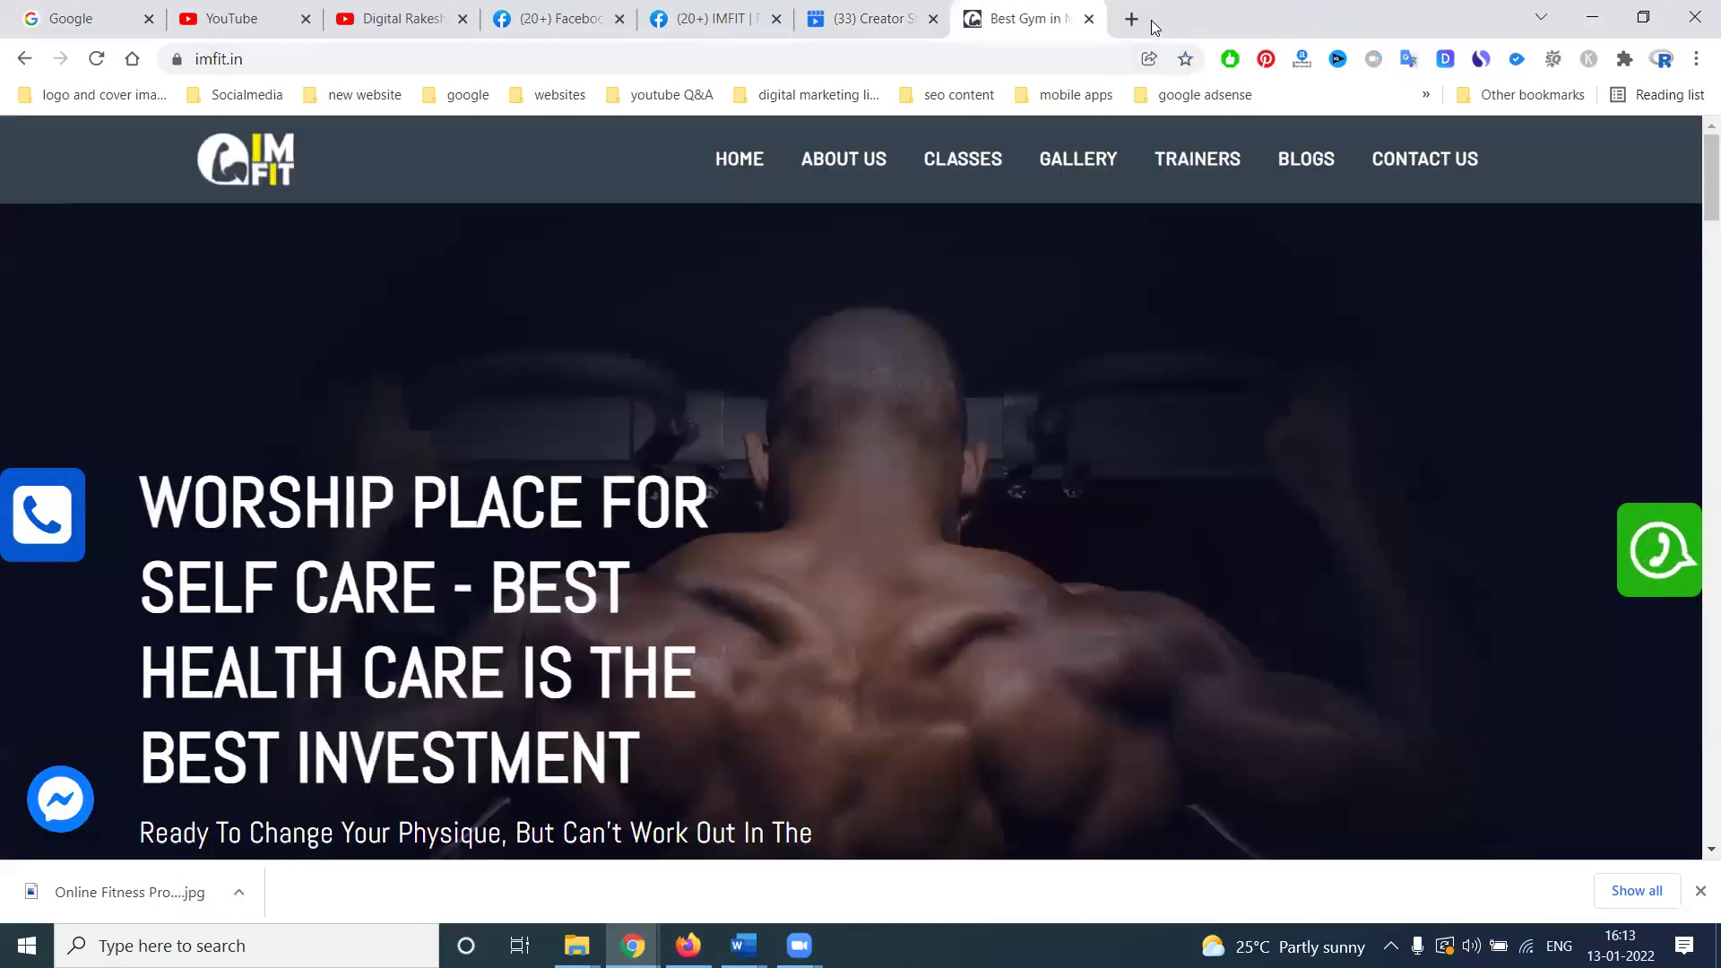
# Open facebook.com/manage in a new tab and open the campaigns of the first listed ad account.
pyautogui.click(1127, 18)
pyautogui.write('facebook.com')
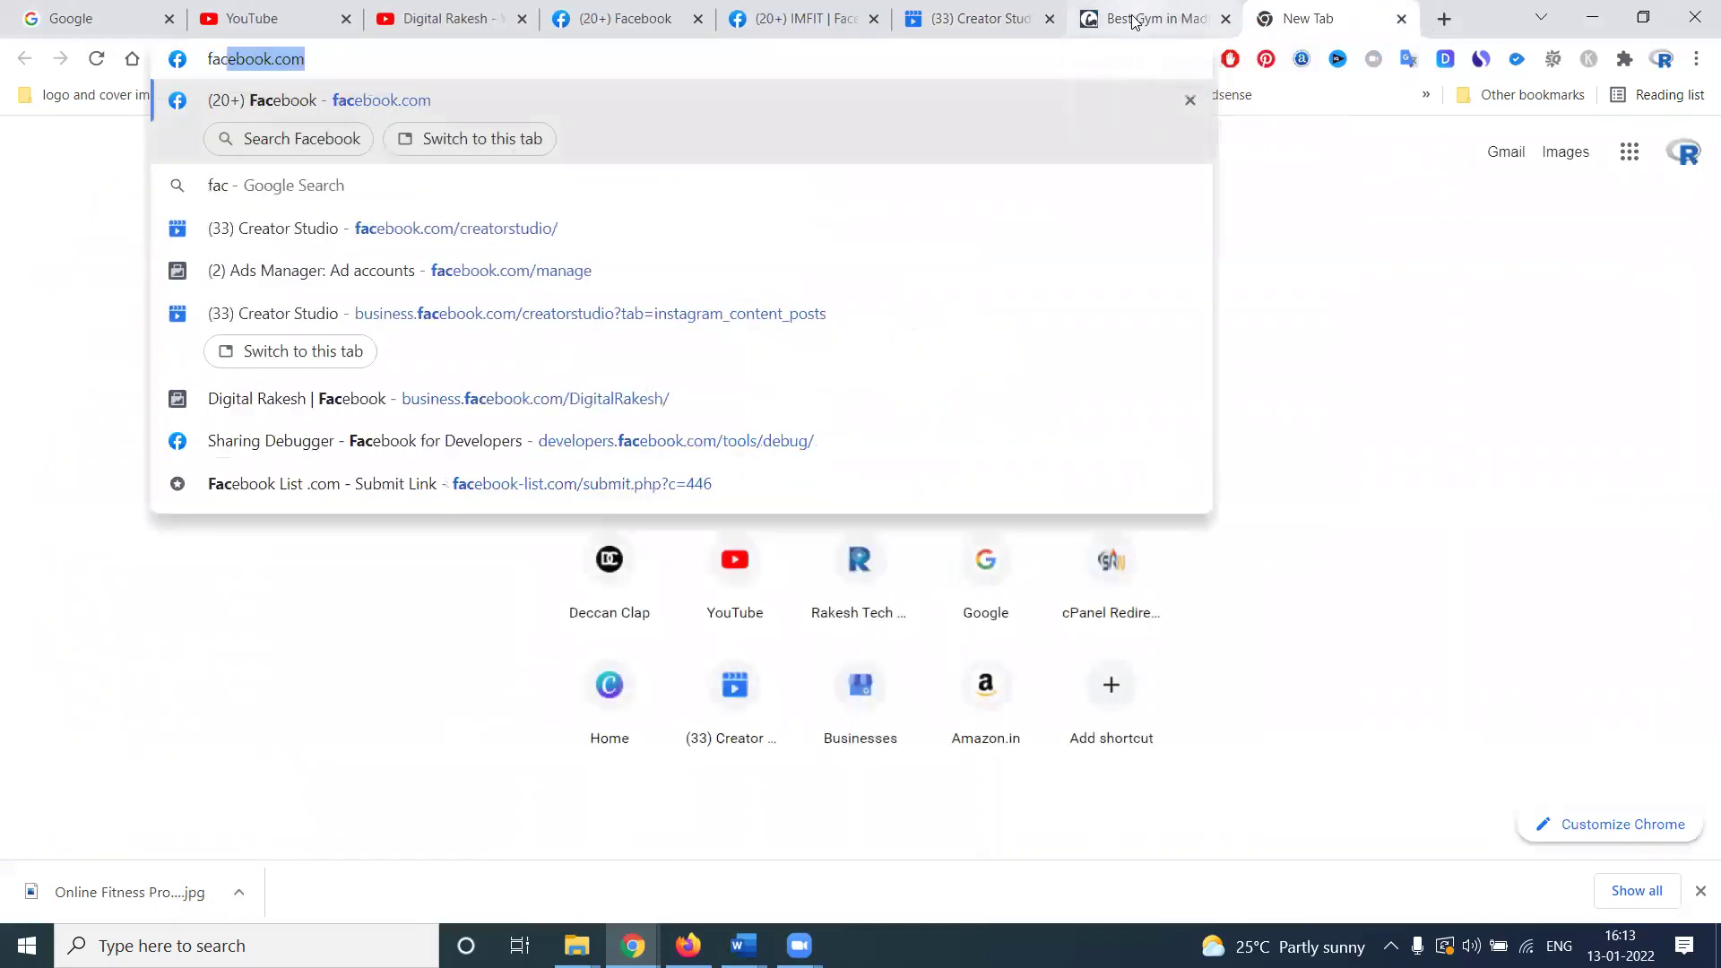
pyautogui.write('/manage4')
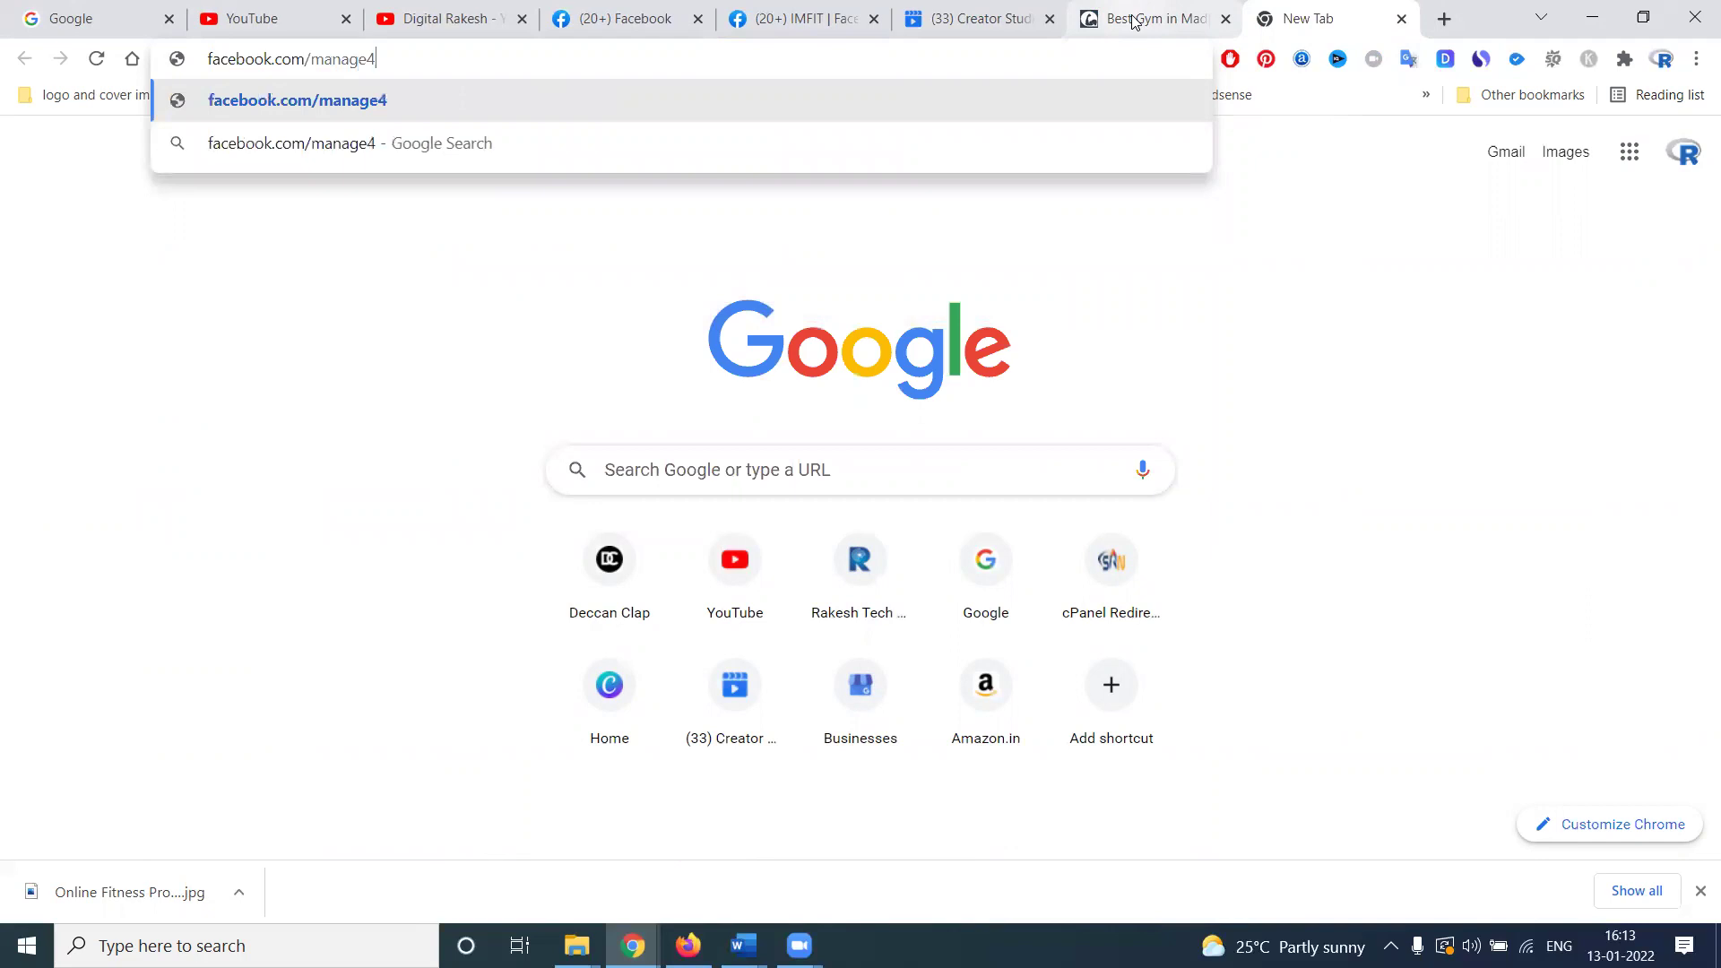
pyautogui.press('BackSpace')
pyautogui.press('Return')
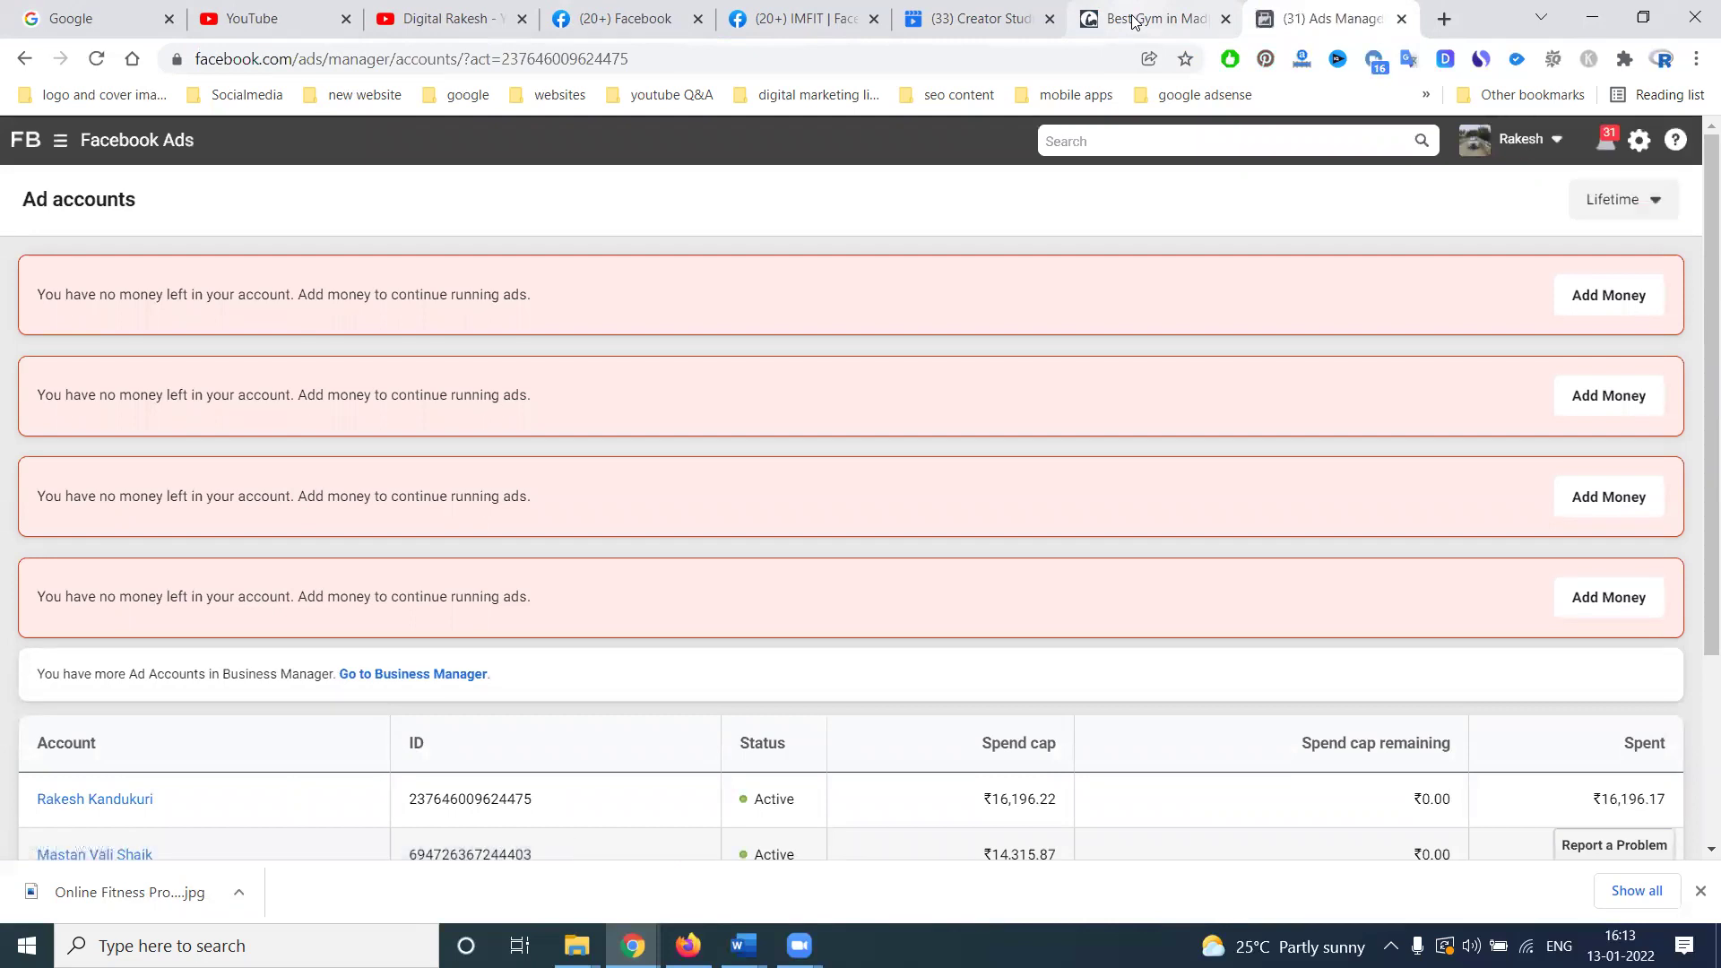
pyautogui.click(90, 798)
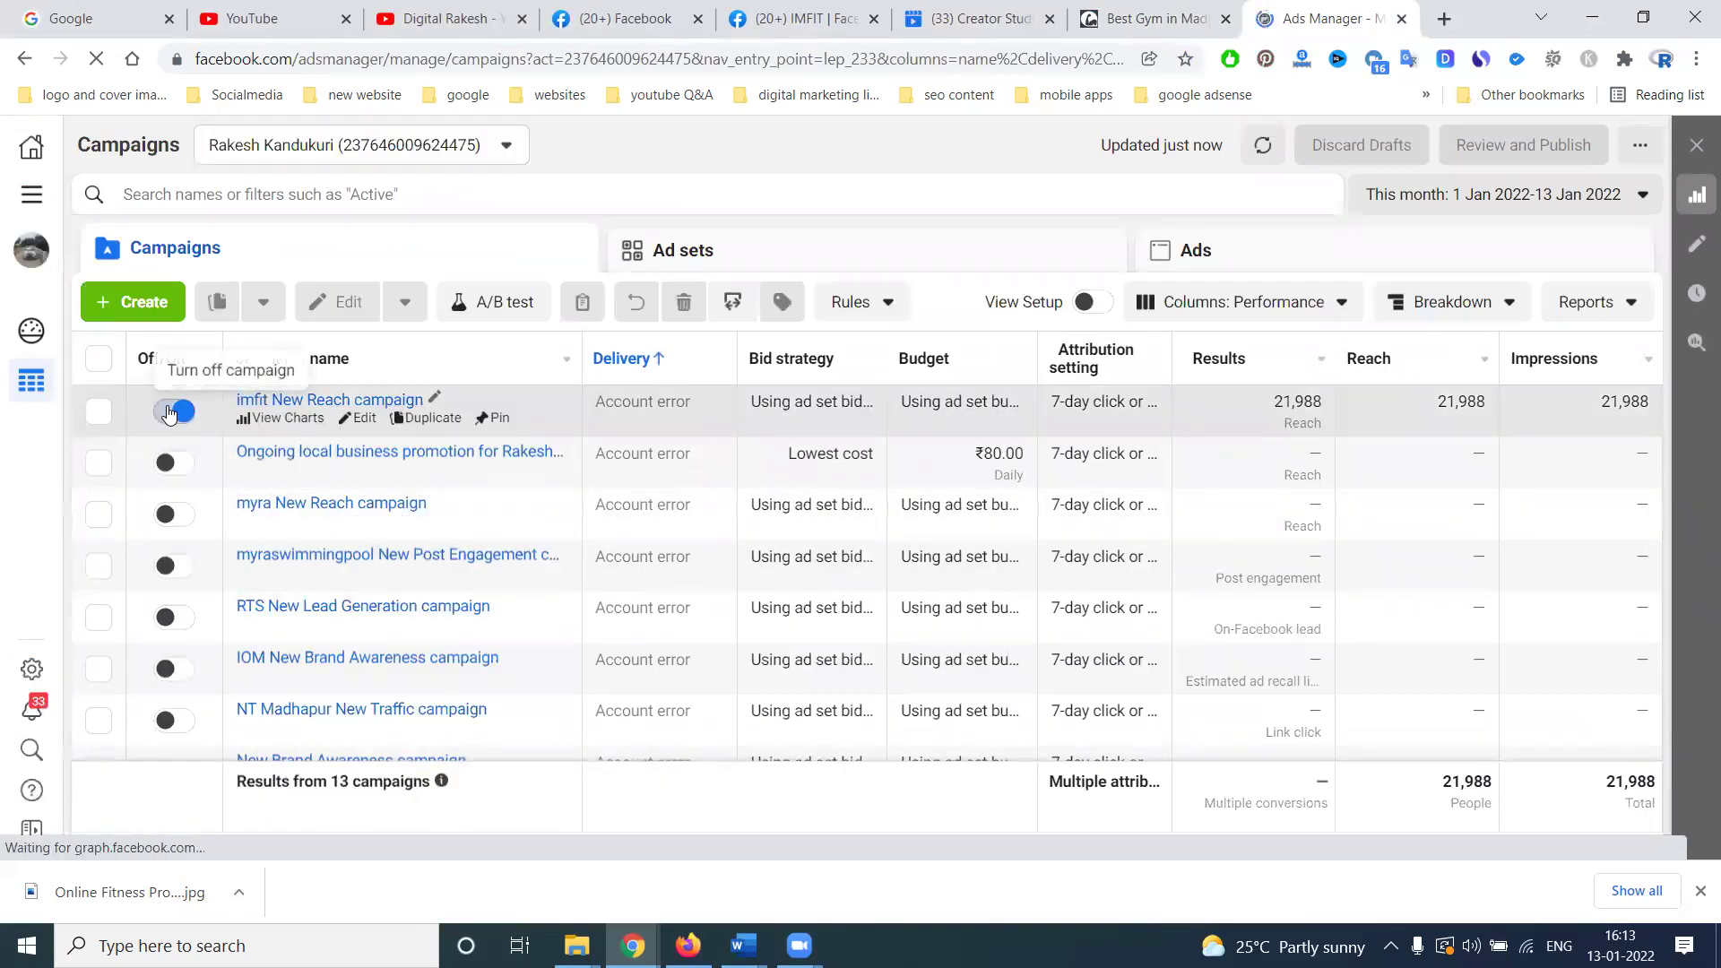
# Turn off the imfit New Reach campaign and open the objective choices for a new campaign.
pyautogui.click(170, 412)
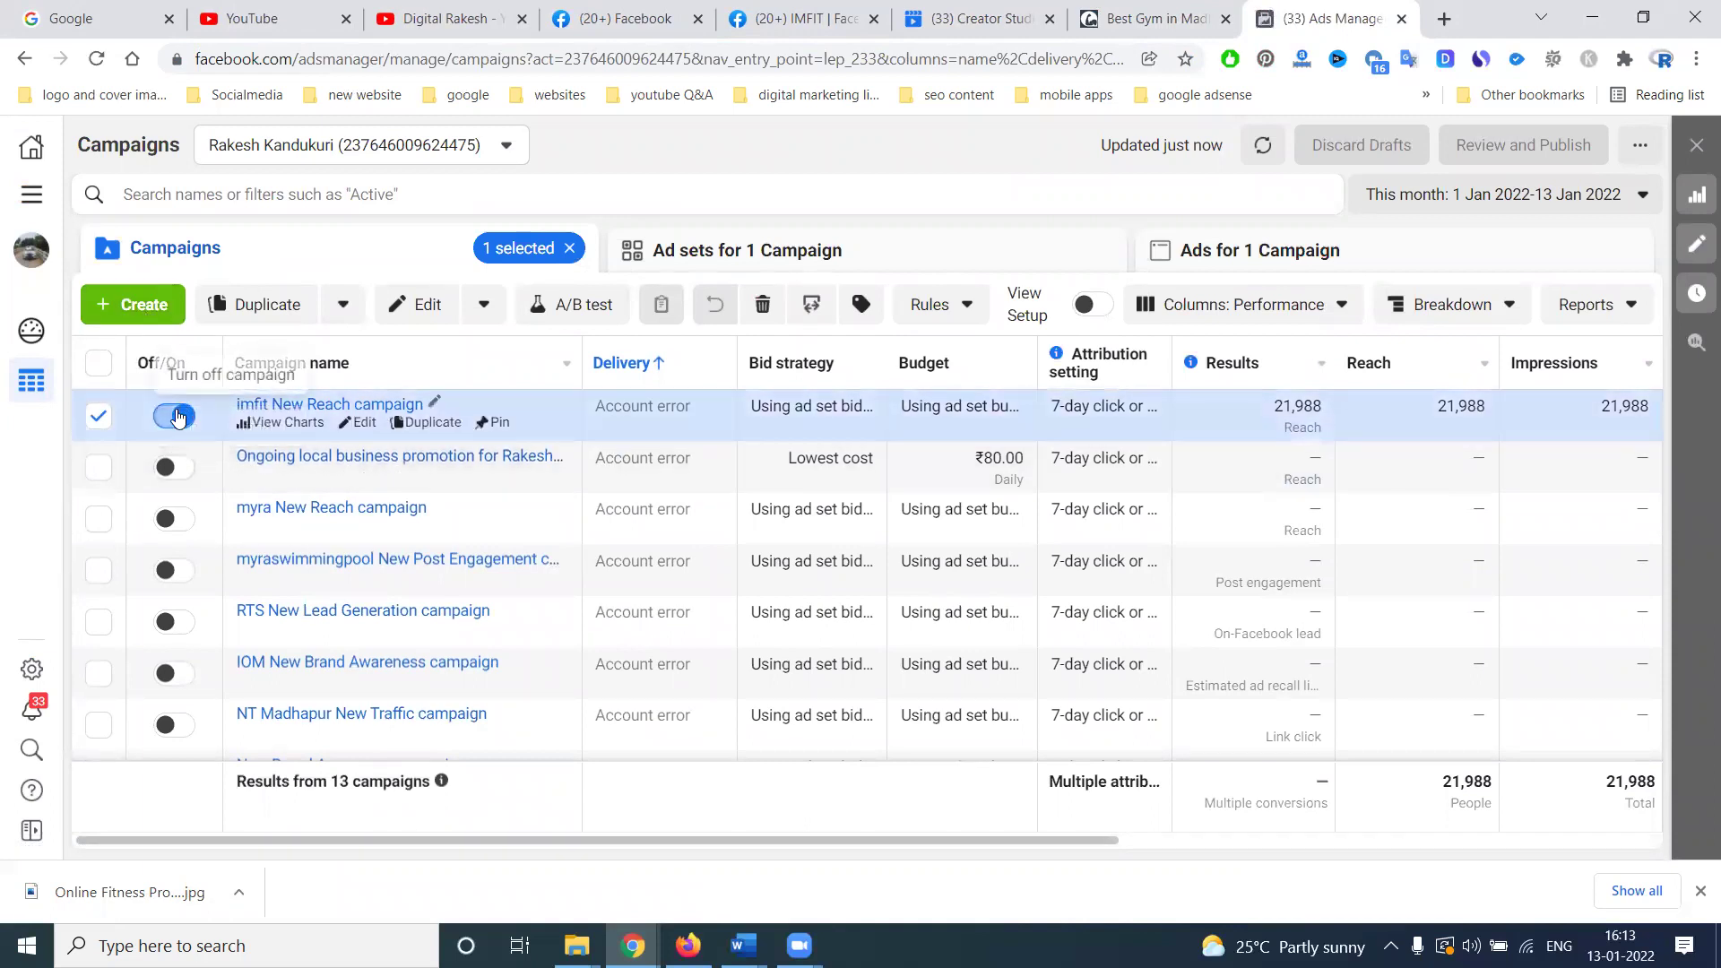
pyautogui.click(177, 415)
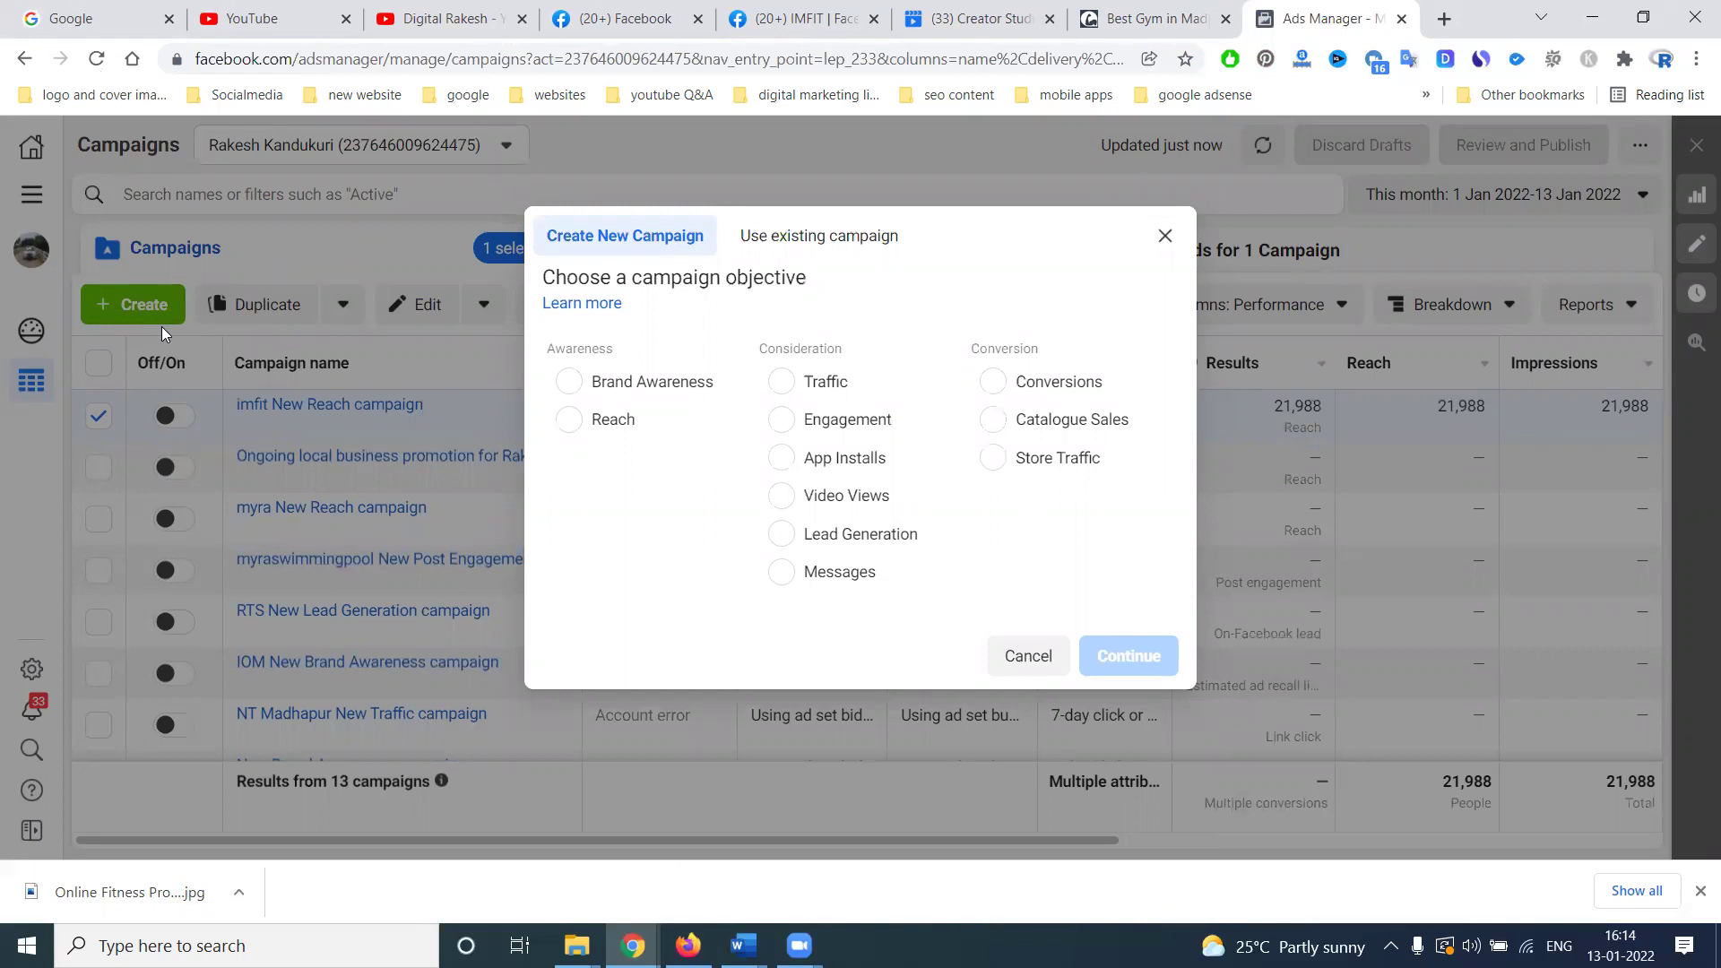
# Reload the IMFIT Facebook page and check that the new Online Fitness Program post is in its feed.
pyautogui.click(814, 18)
pyautogui.scroll(-5, 1105, 585)
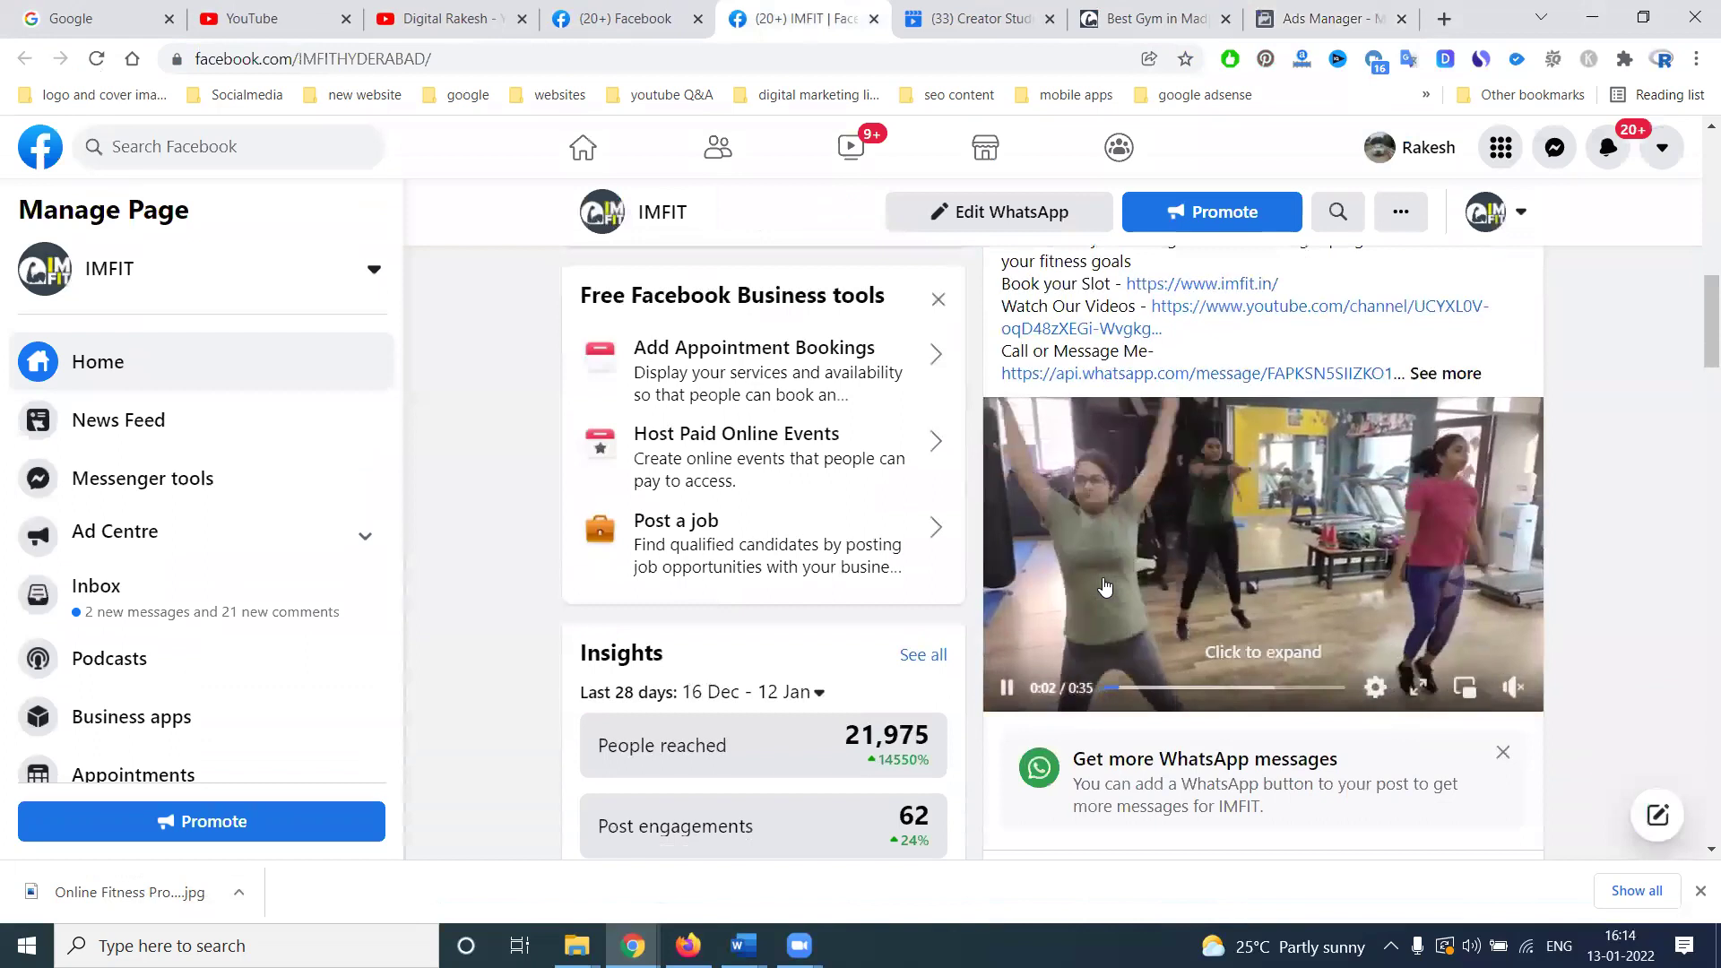
pyautogui.scroll(6, 1105, 584)
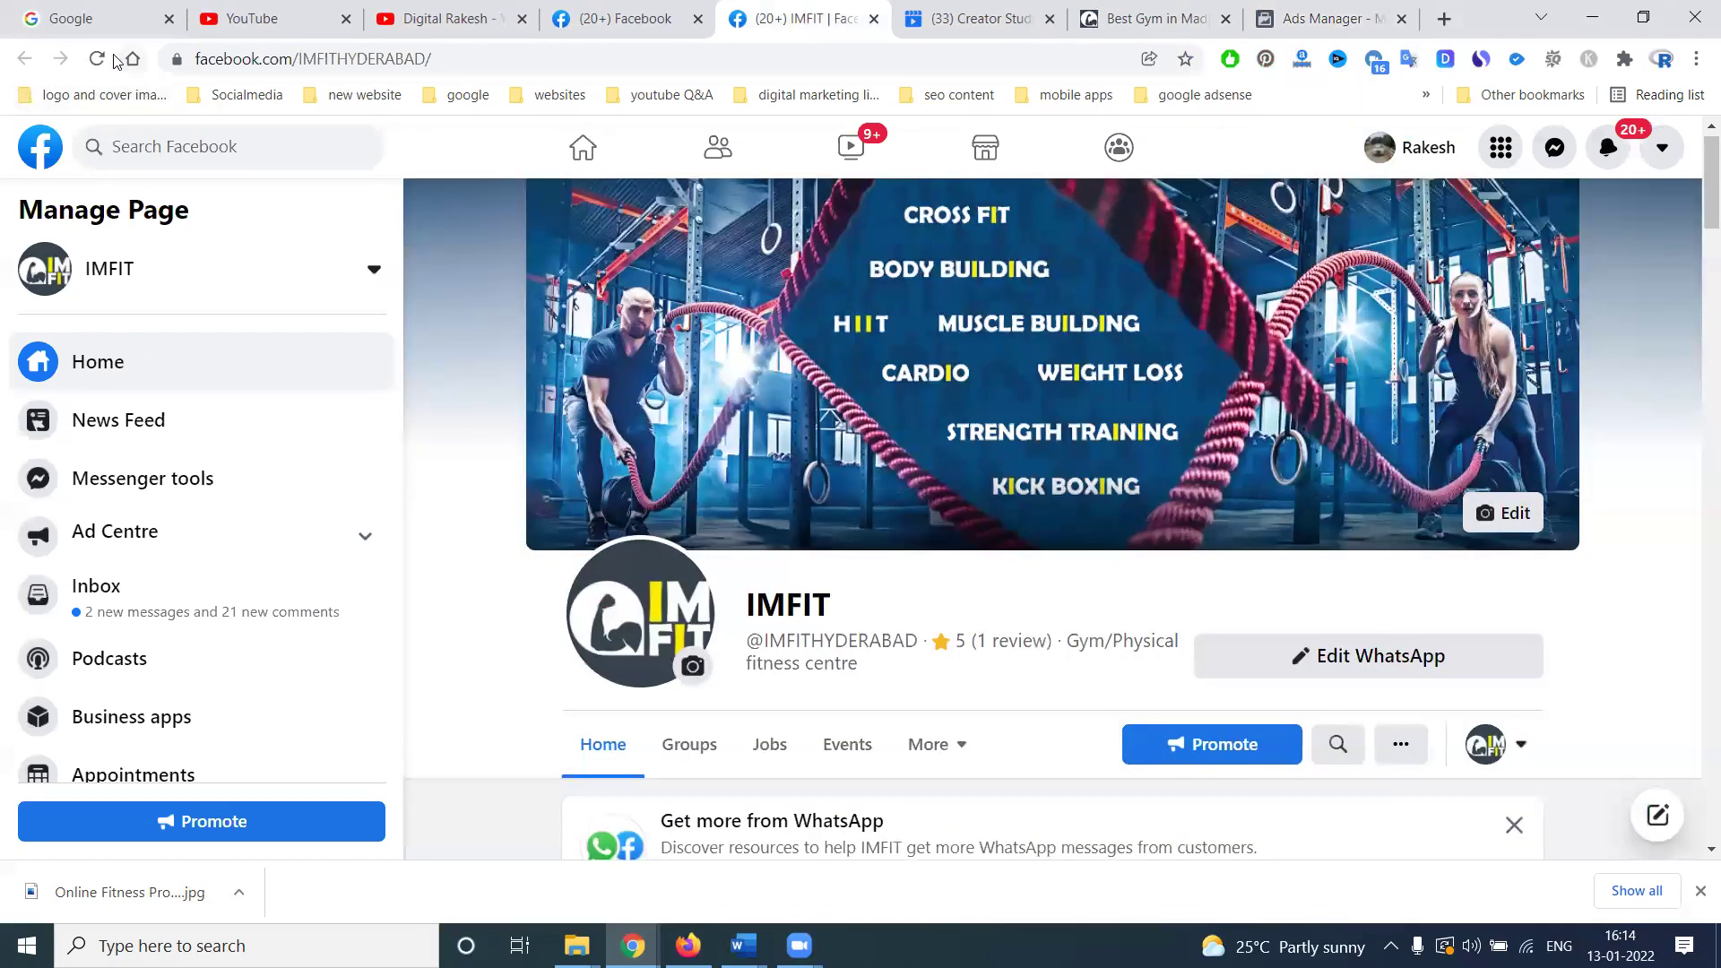
pyautogui.click(96, 59)
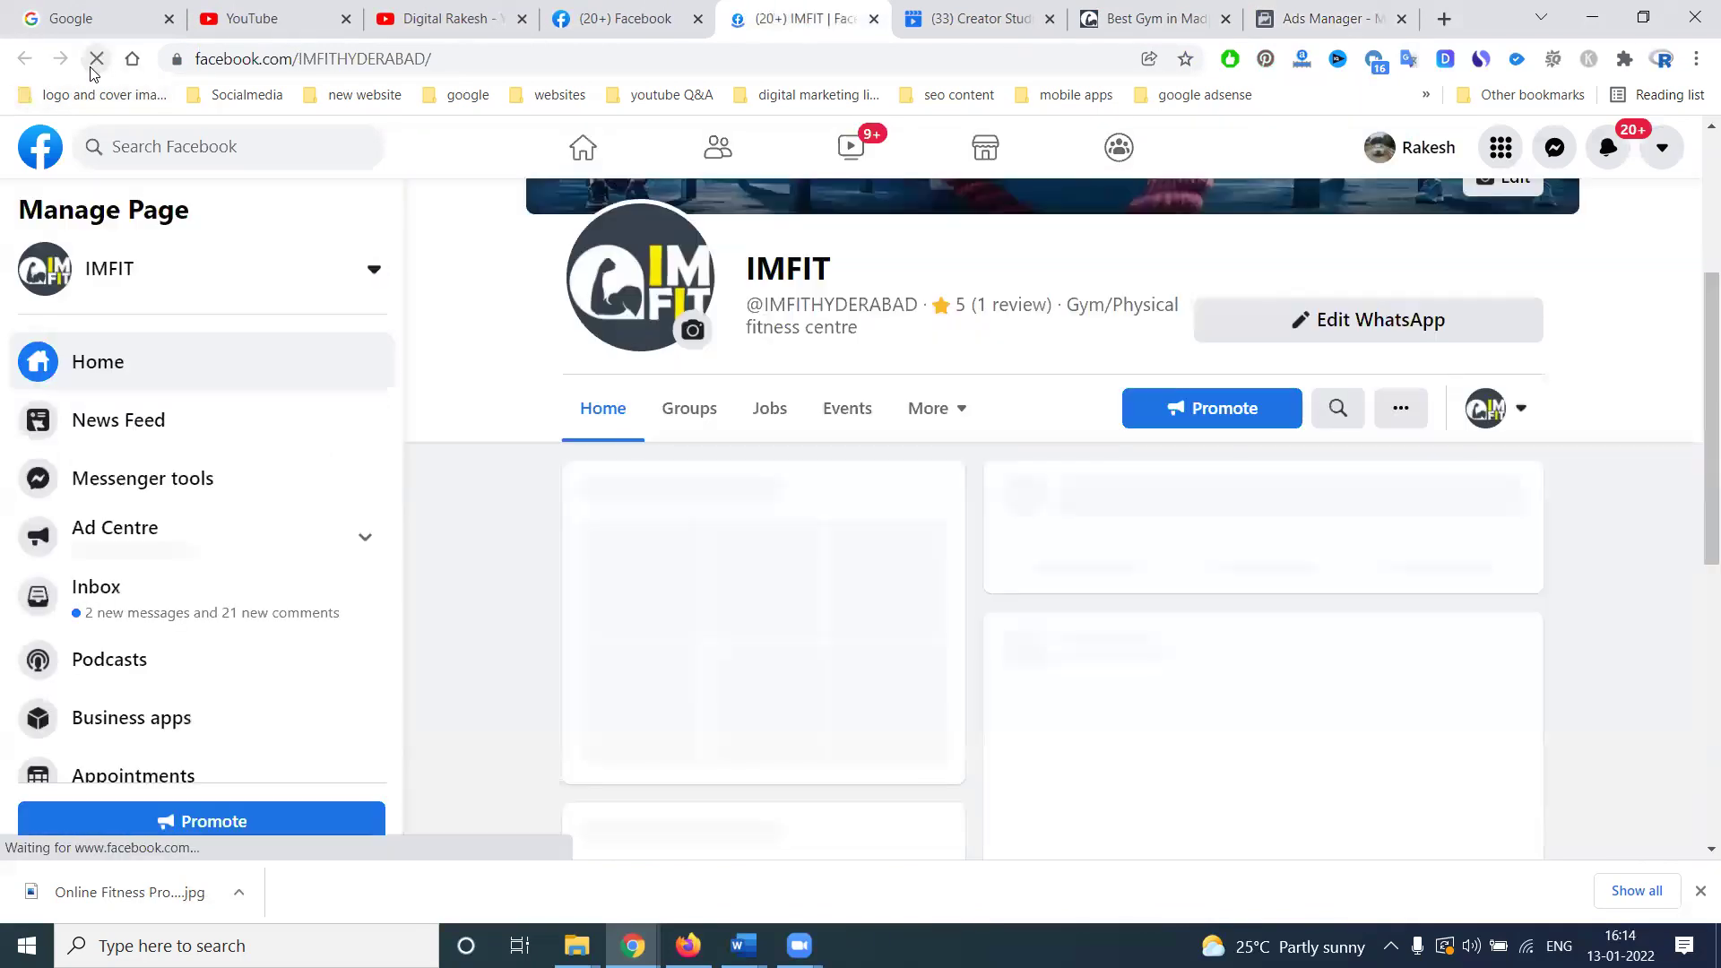
pyautogui.scroll(-5, 596, 337)
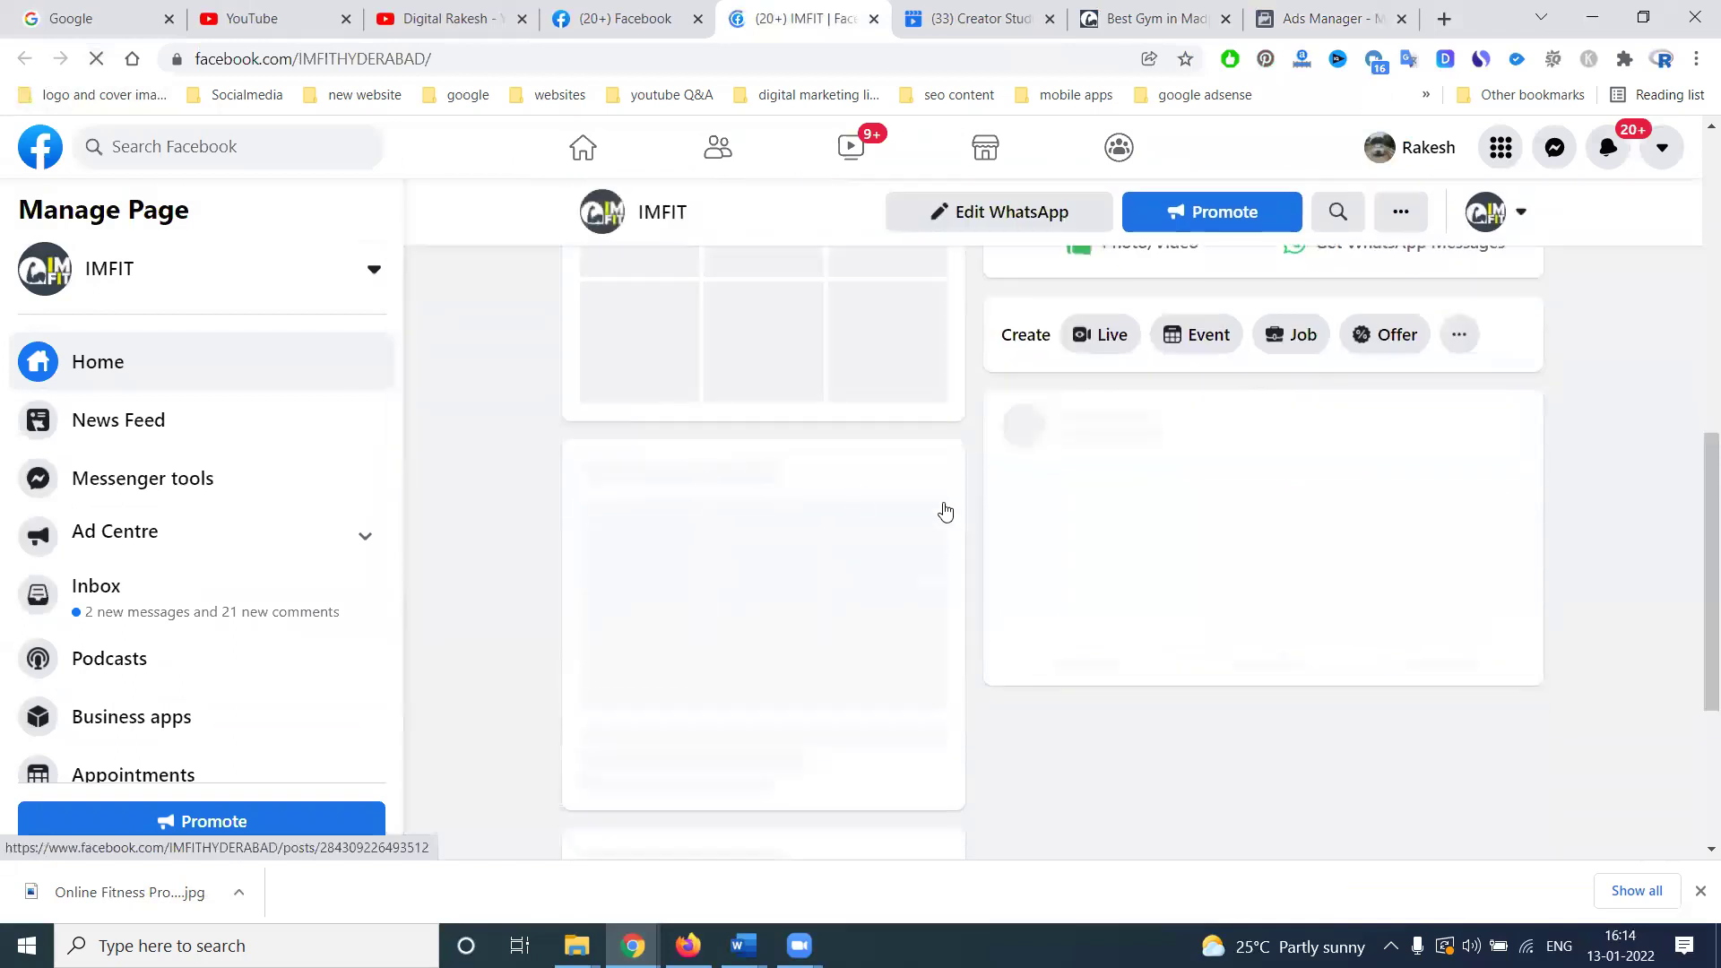
pyautogui.scroll(-4, 1255, 596)
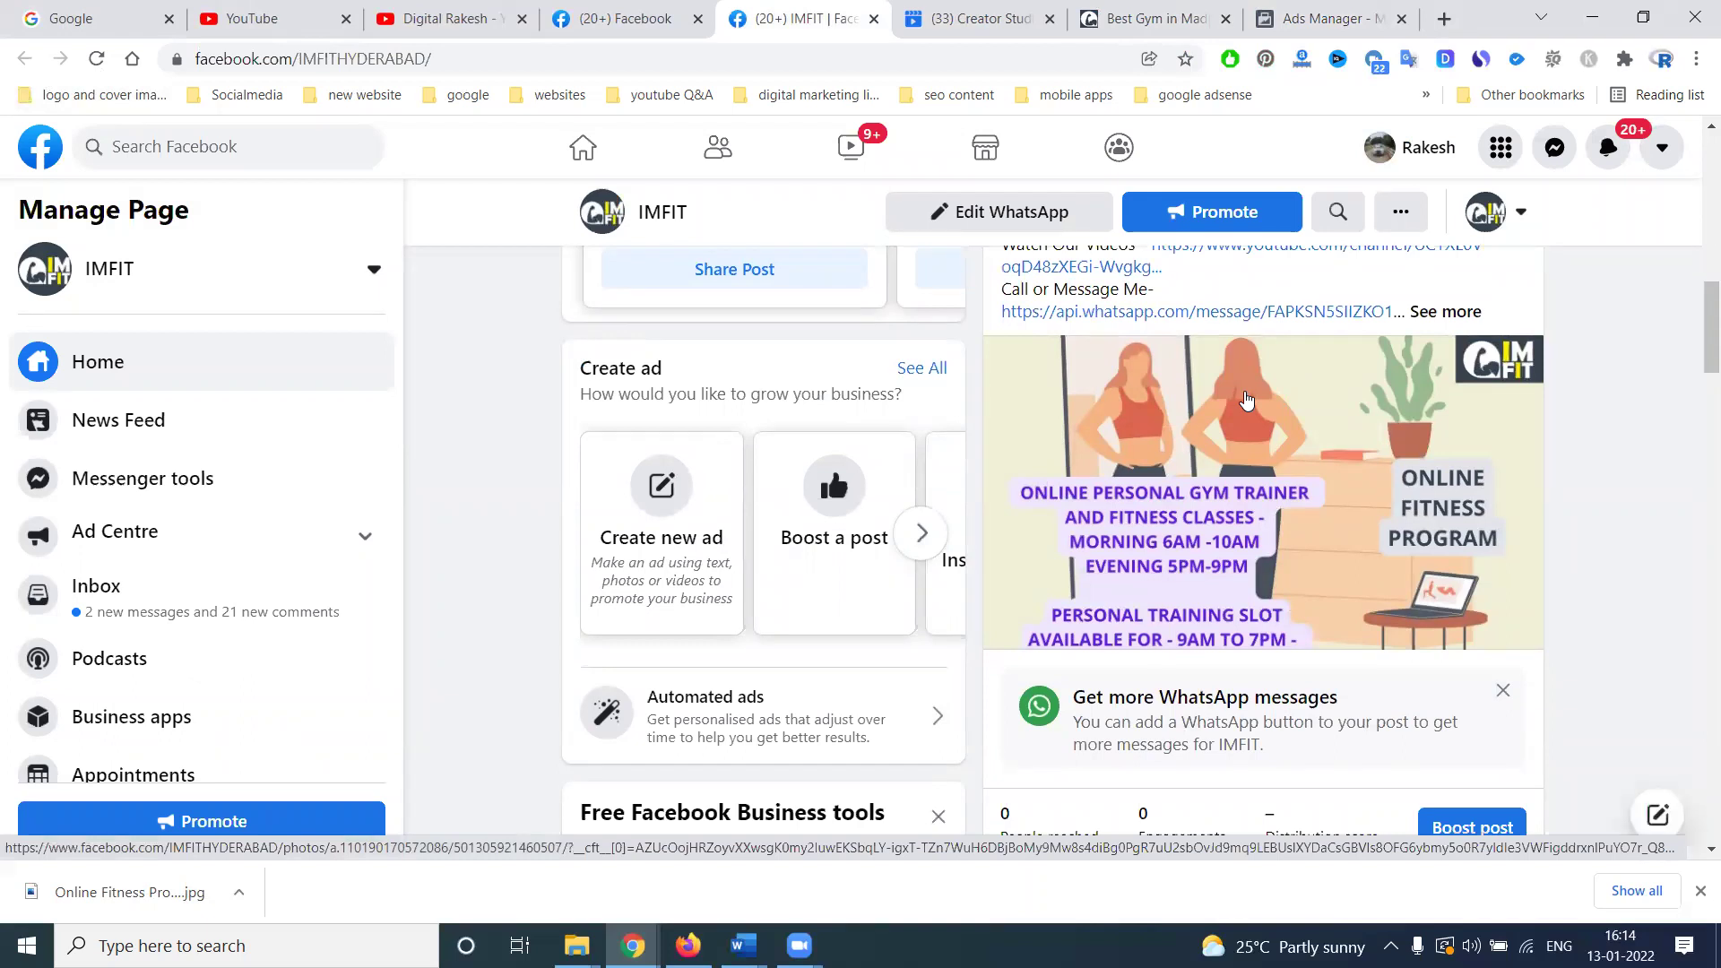
# Return to Ads Manager and create a new campaign with the Engagement objective and the Post Engagement type.
pyautogui.click(1293, 9)
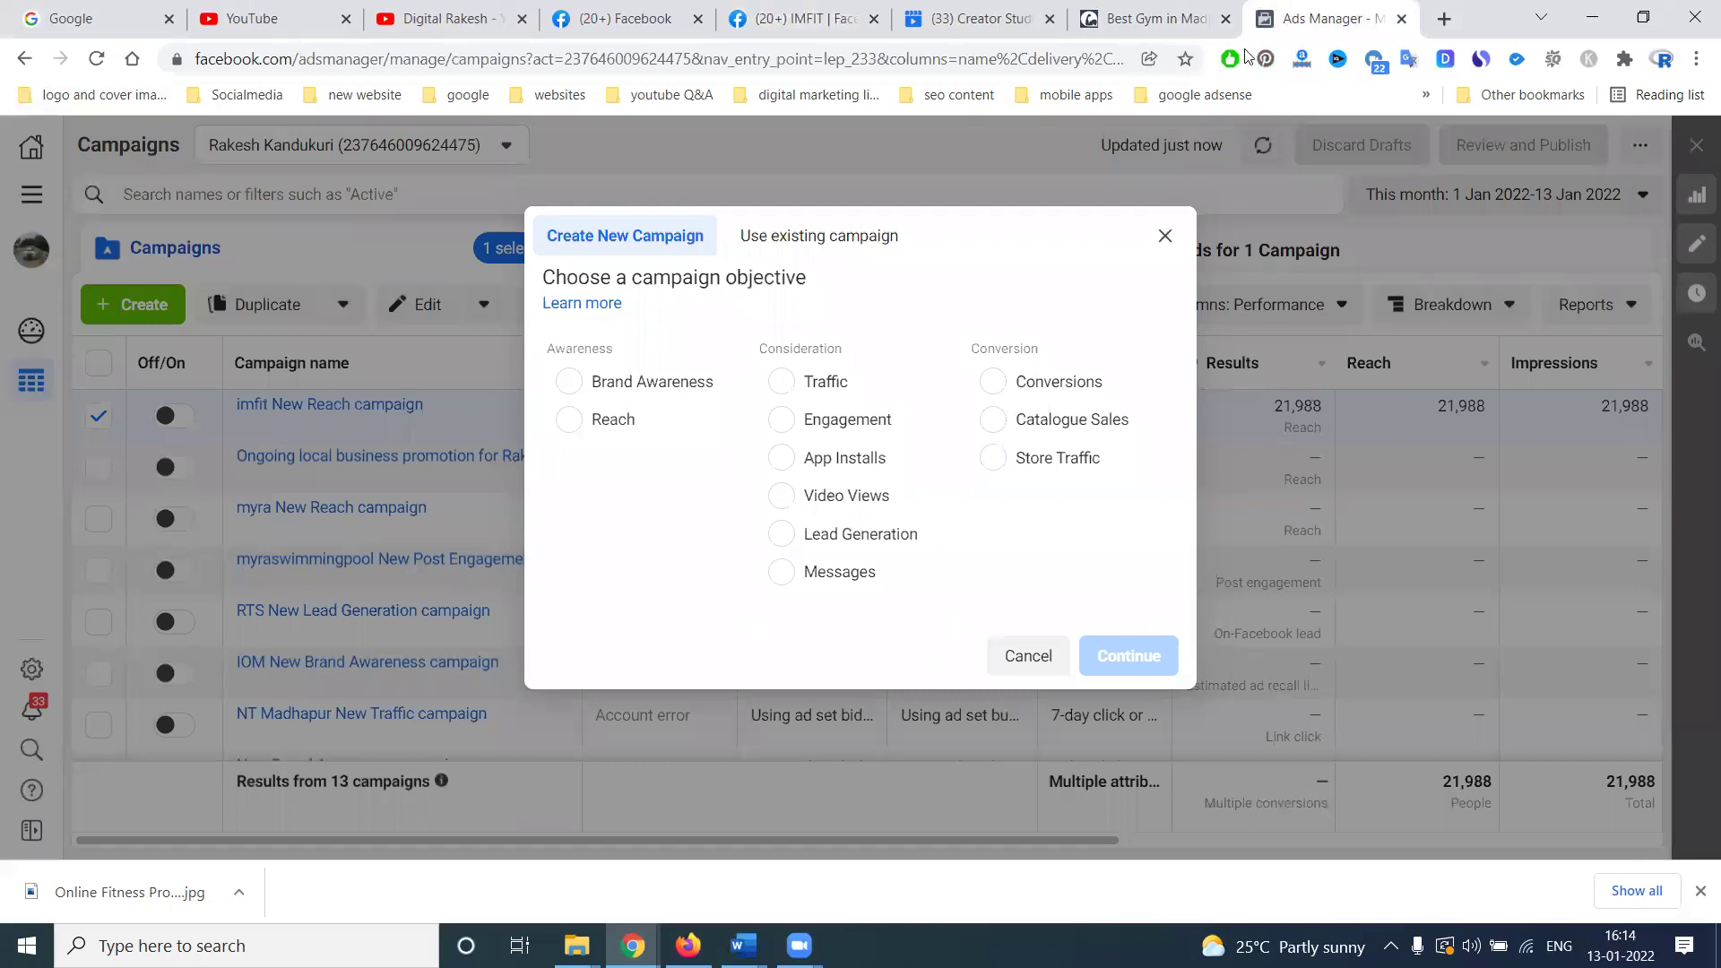
pyautogui.click(786, 422)
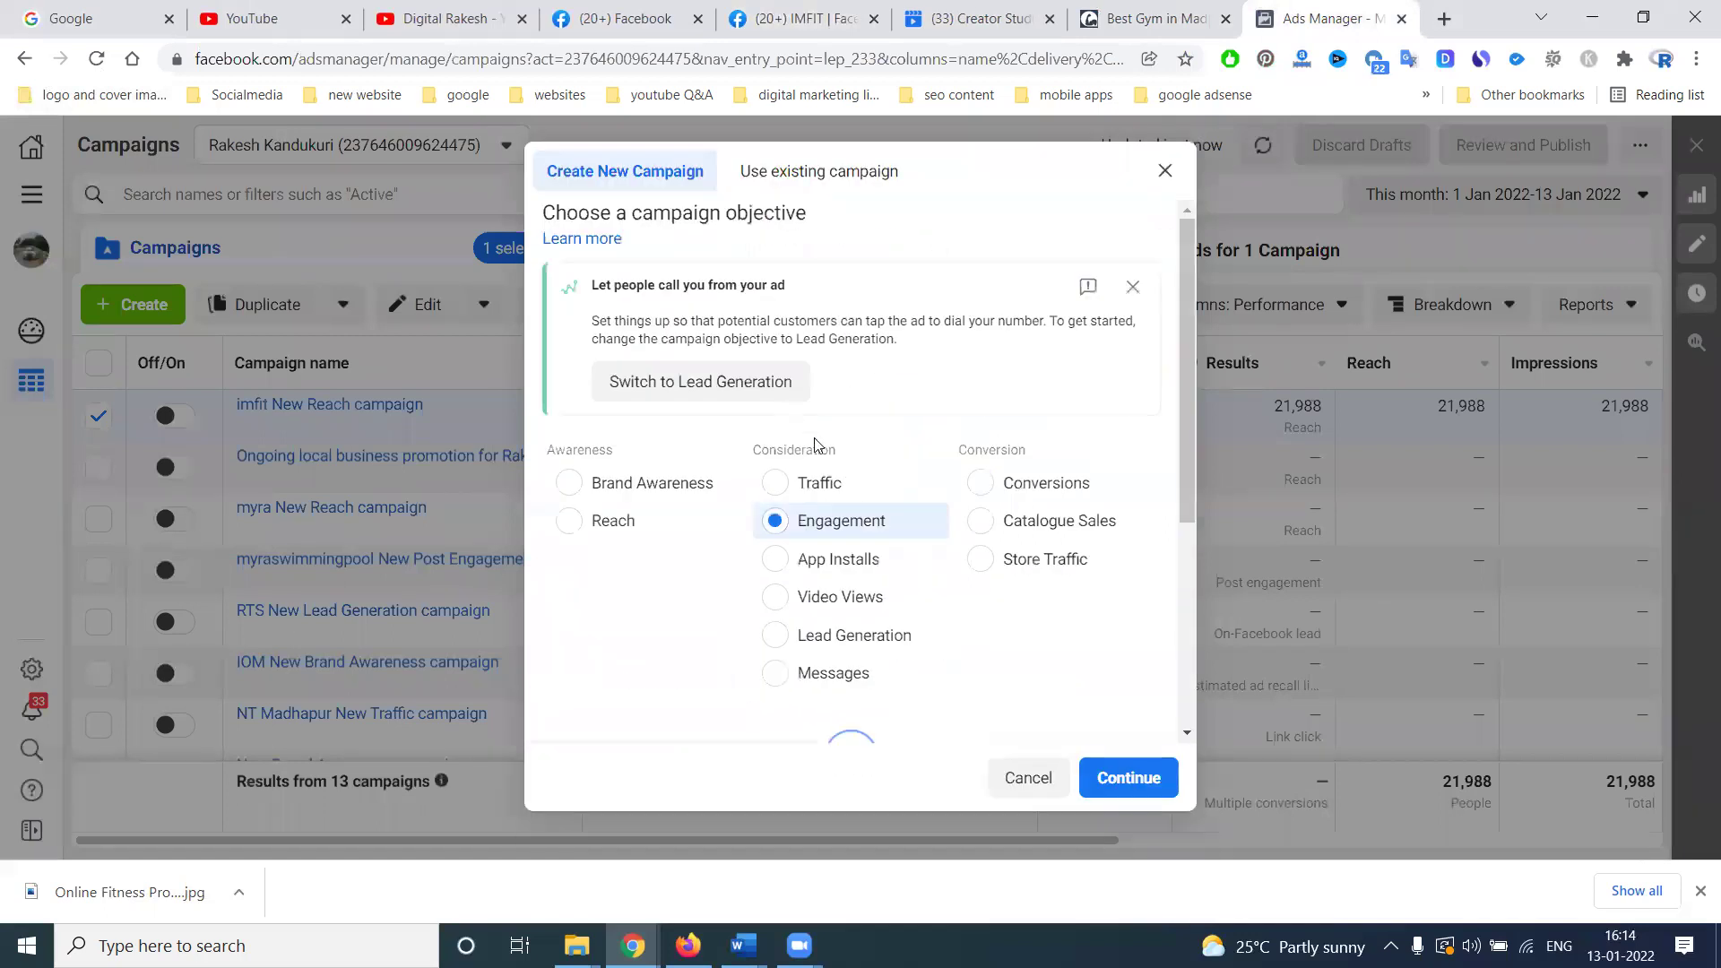
pyautogui.scroll(-3, 891, 503)
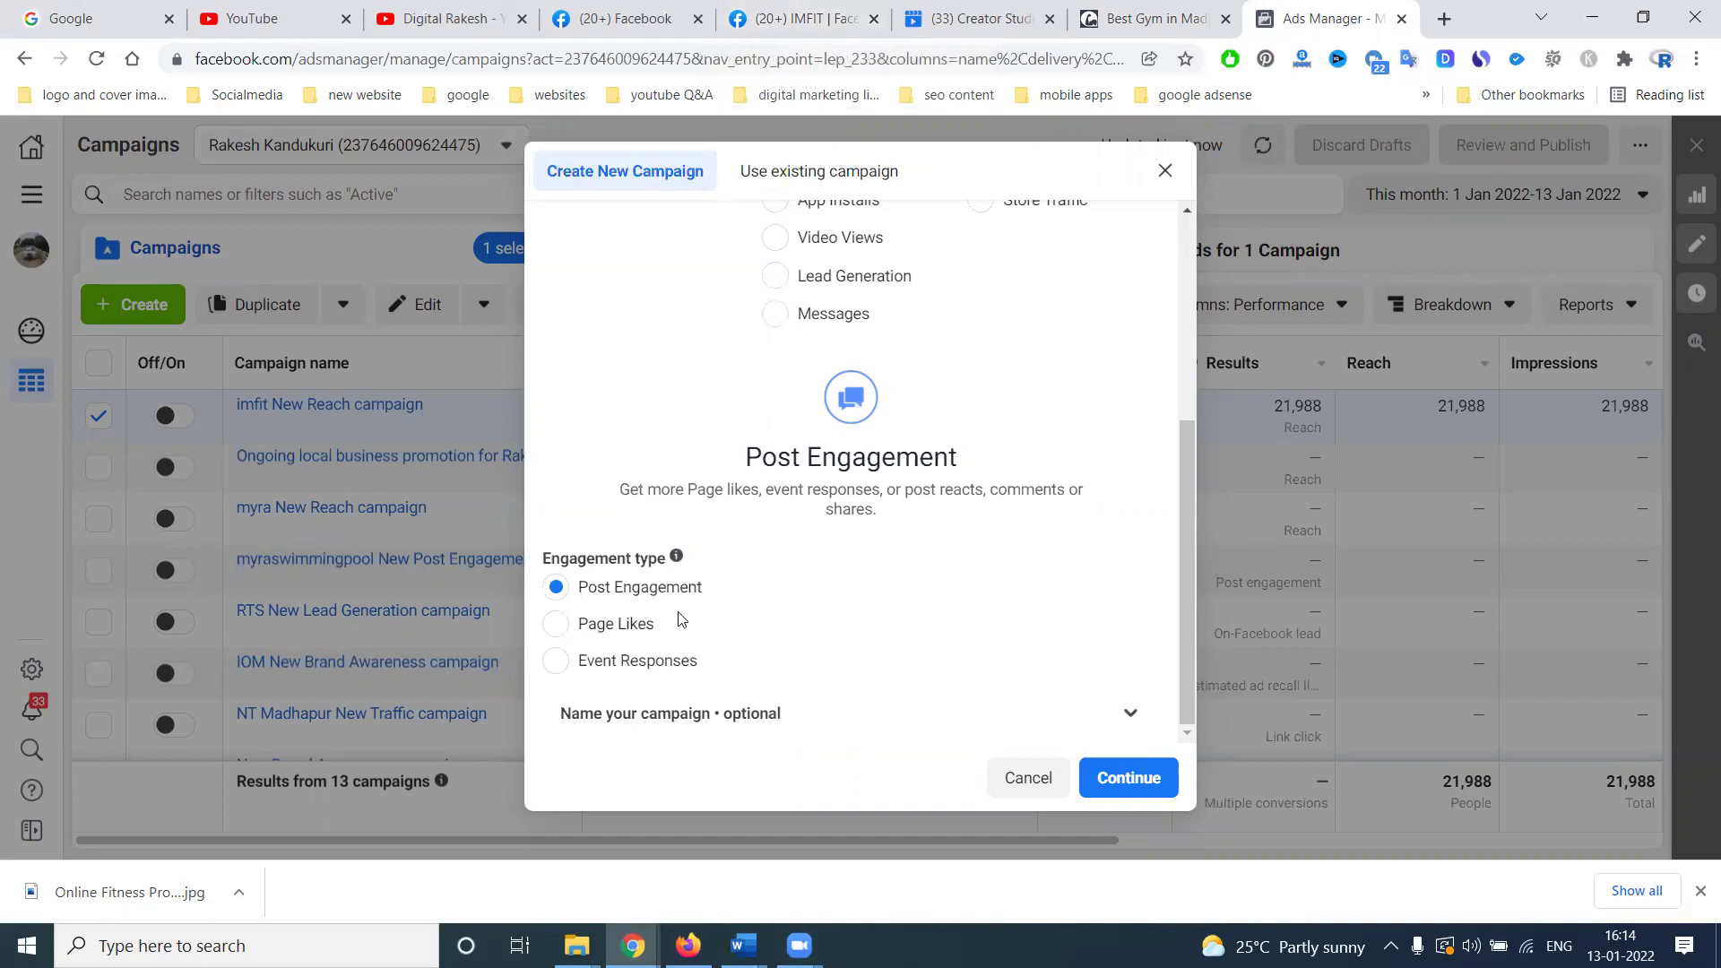
pyautogui.click(1067, 719)
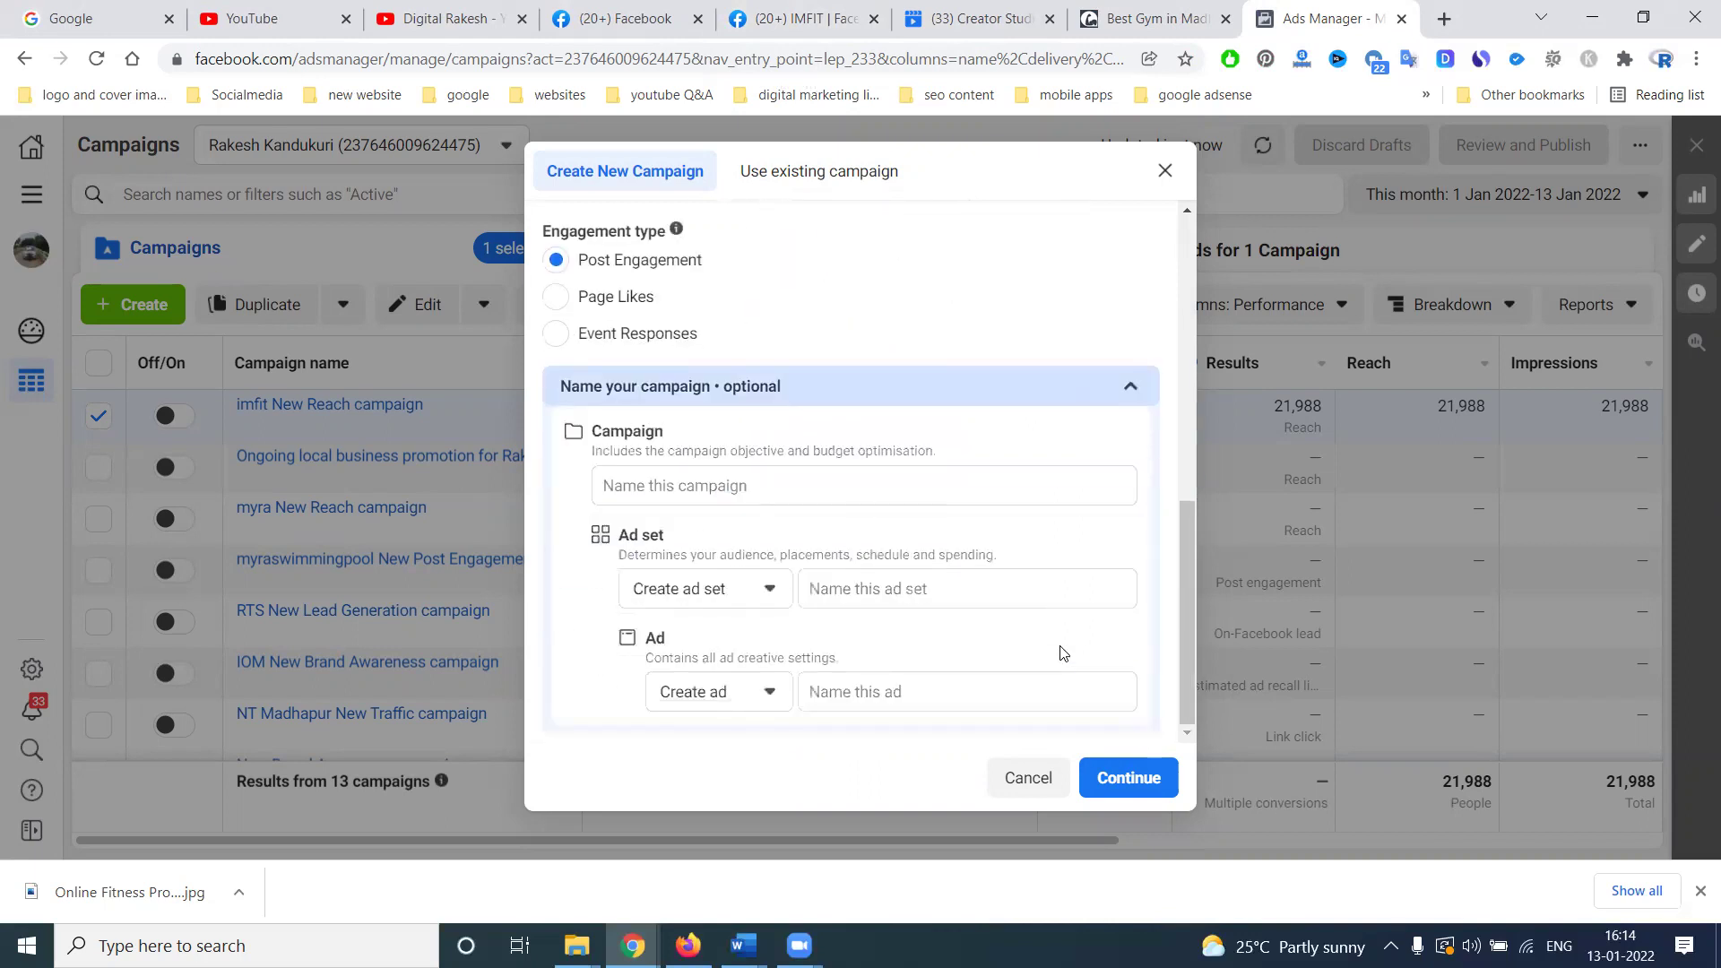
pyautogui.click(1147, 775)
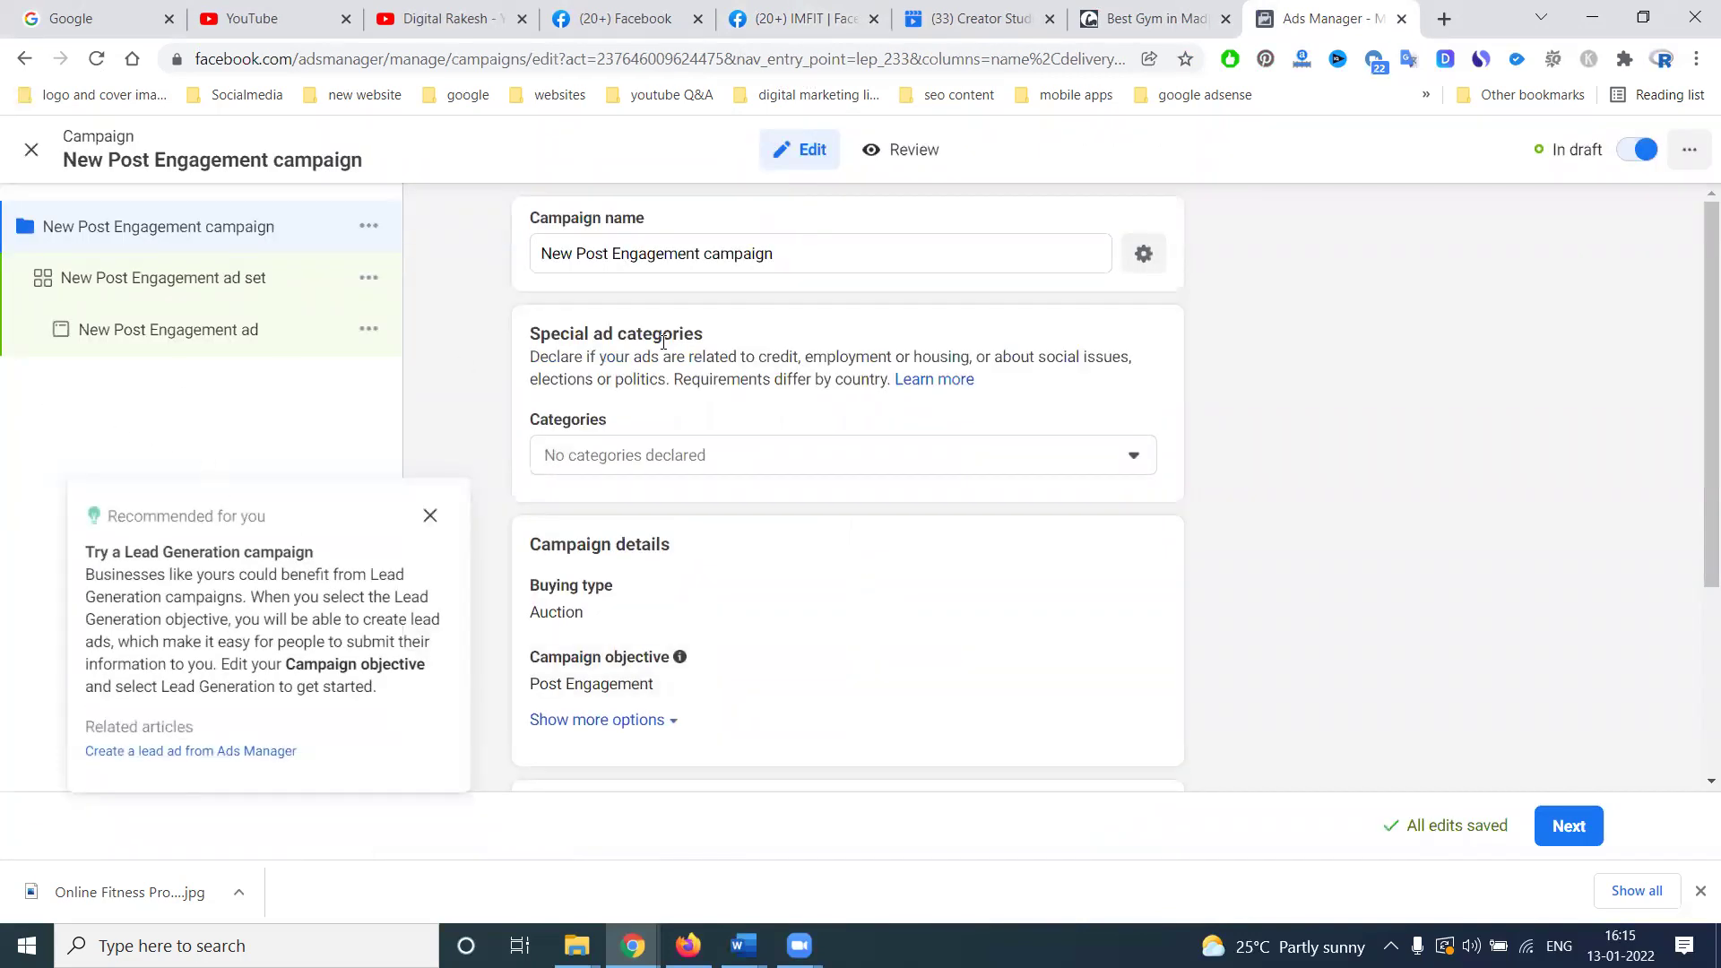
# Rename the campaign as "imfit New Post Engagement campaign" and continue to the ad set settings.
pyautogui.click(541, 256)
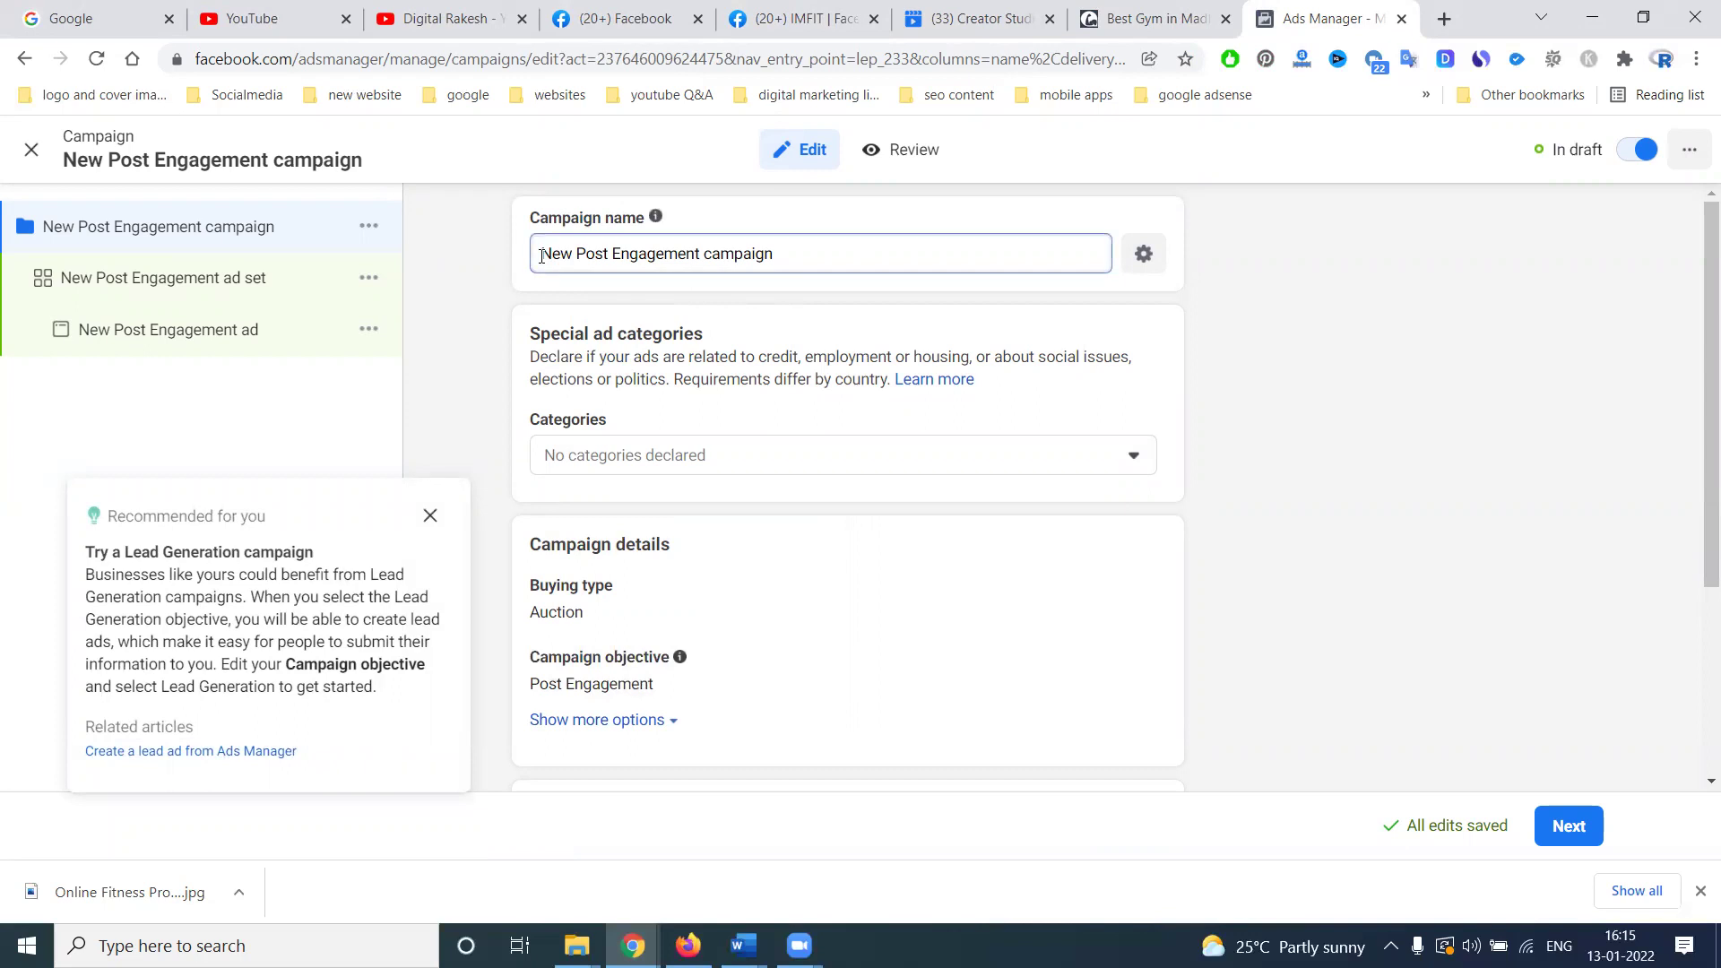
pyautogui.write('Imfit')
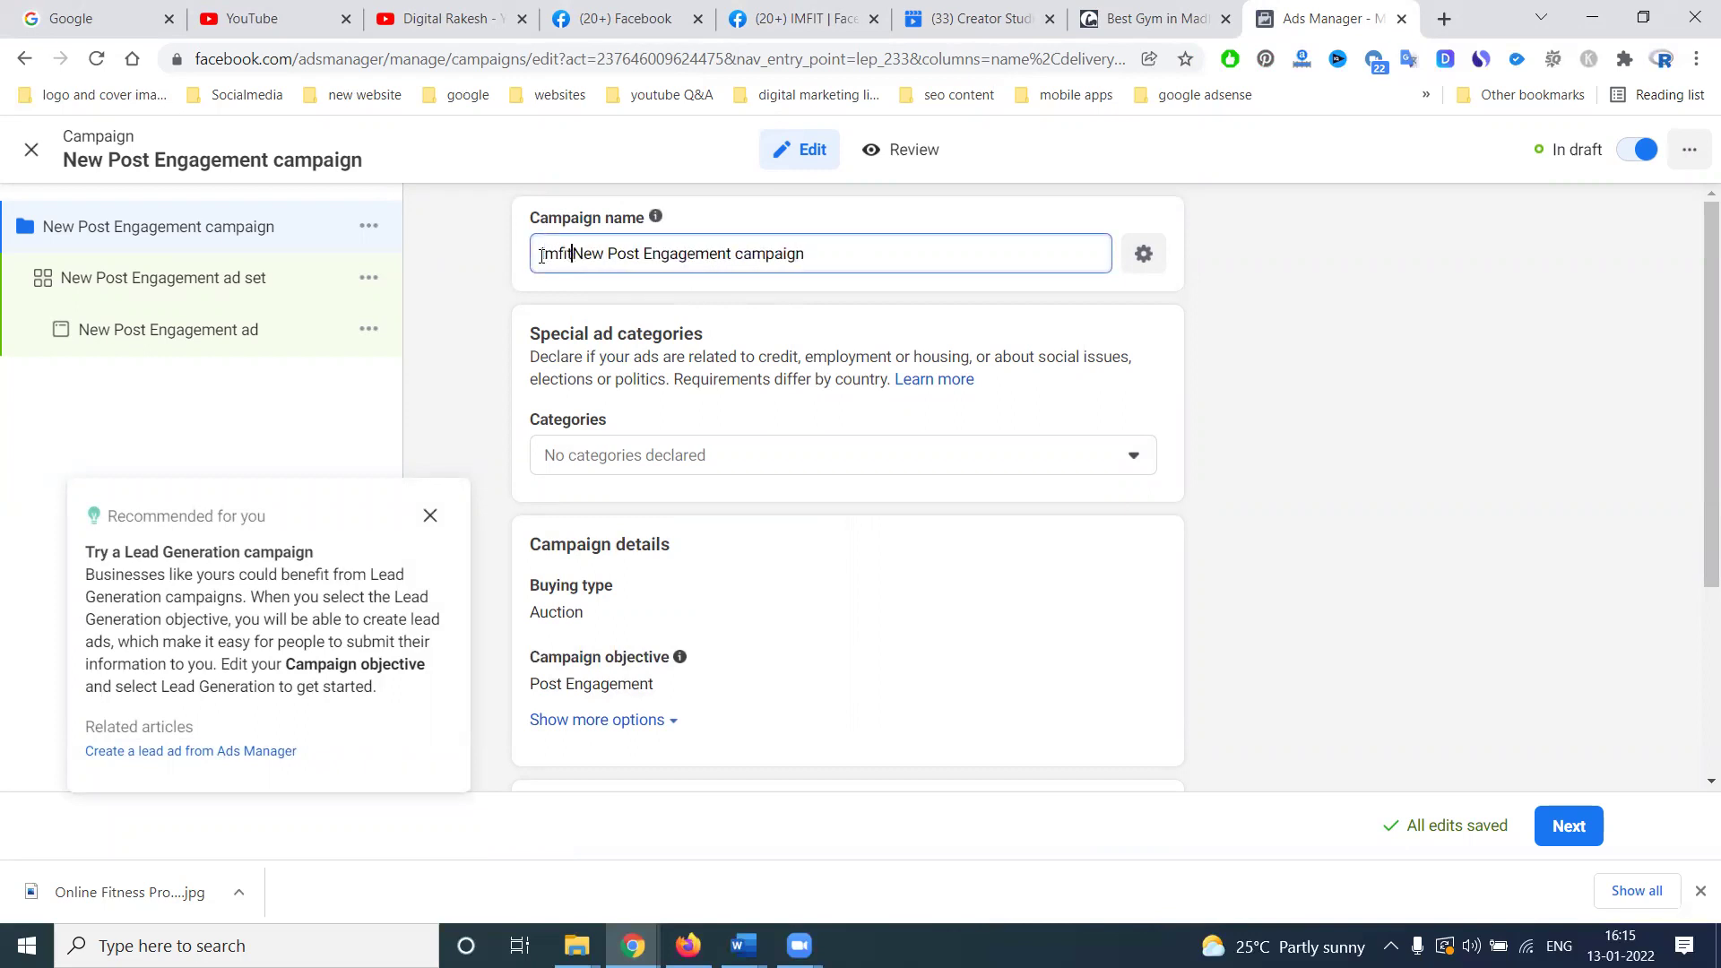
pyautogui.scroll(-3, 740, 467)
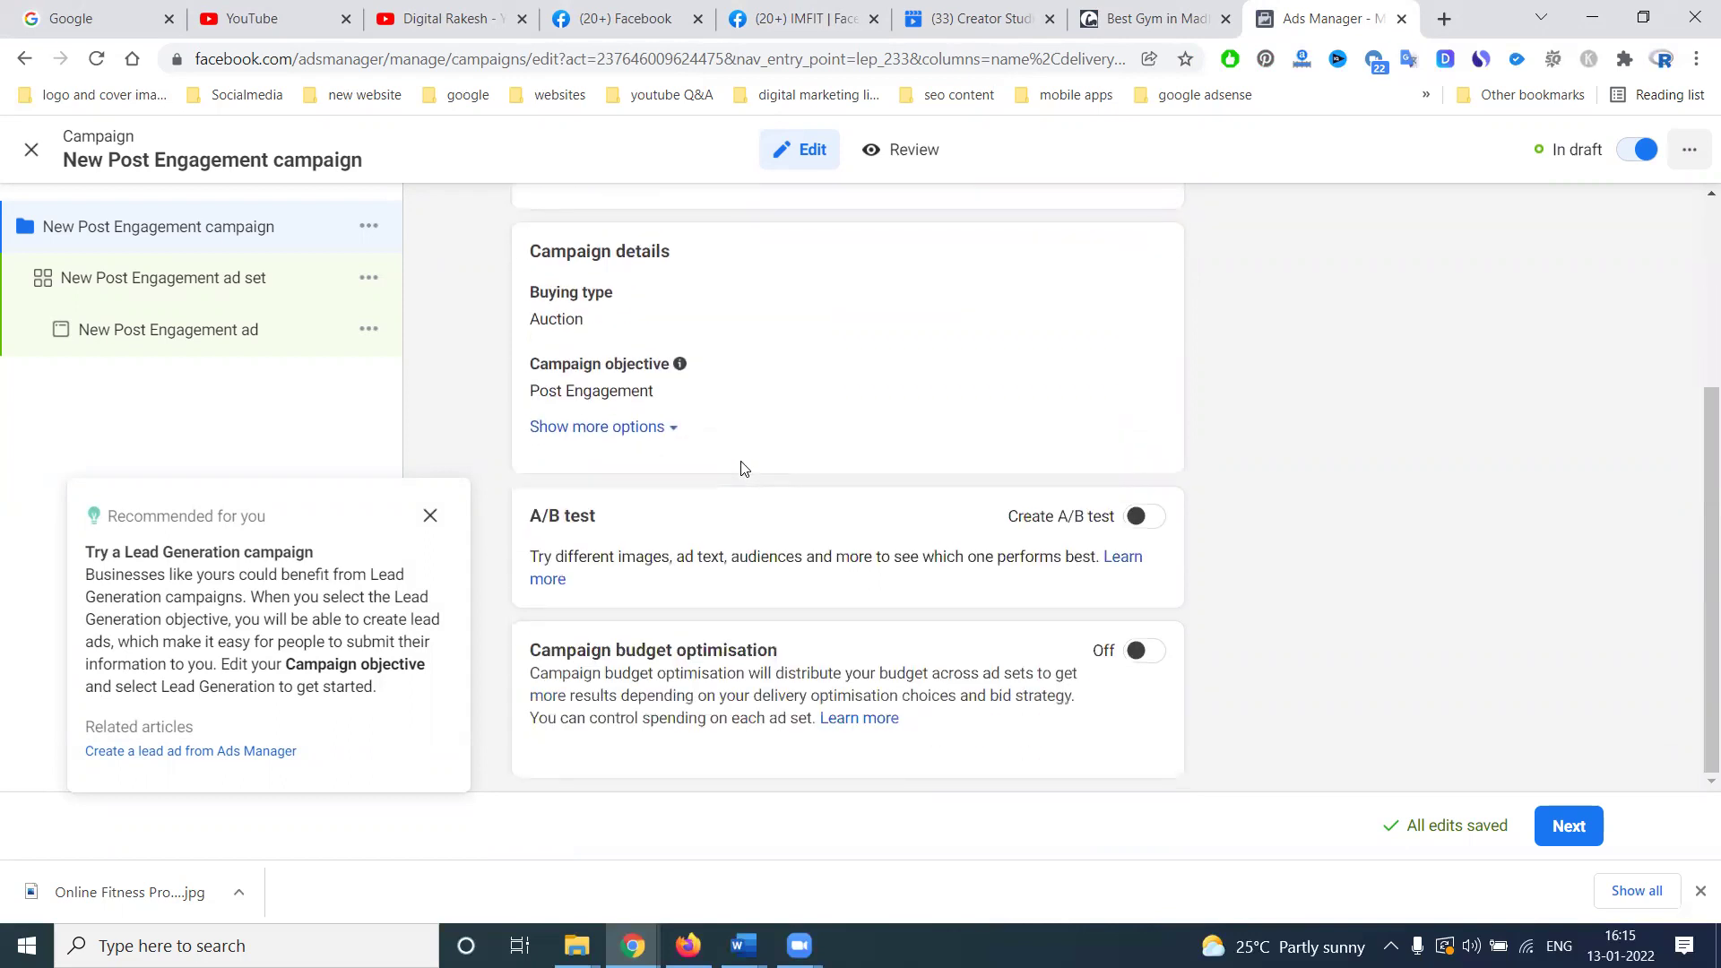
pyautogui.click(1570, 826)
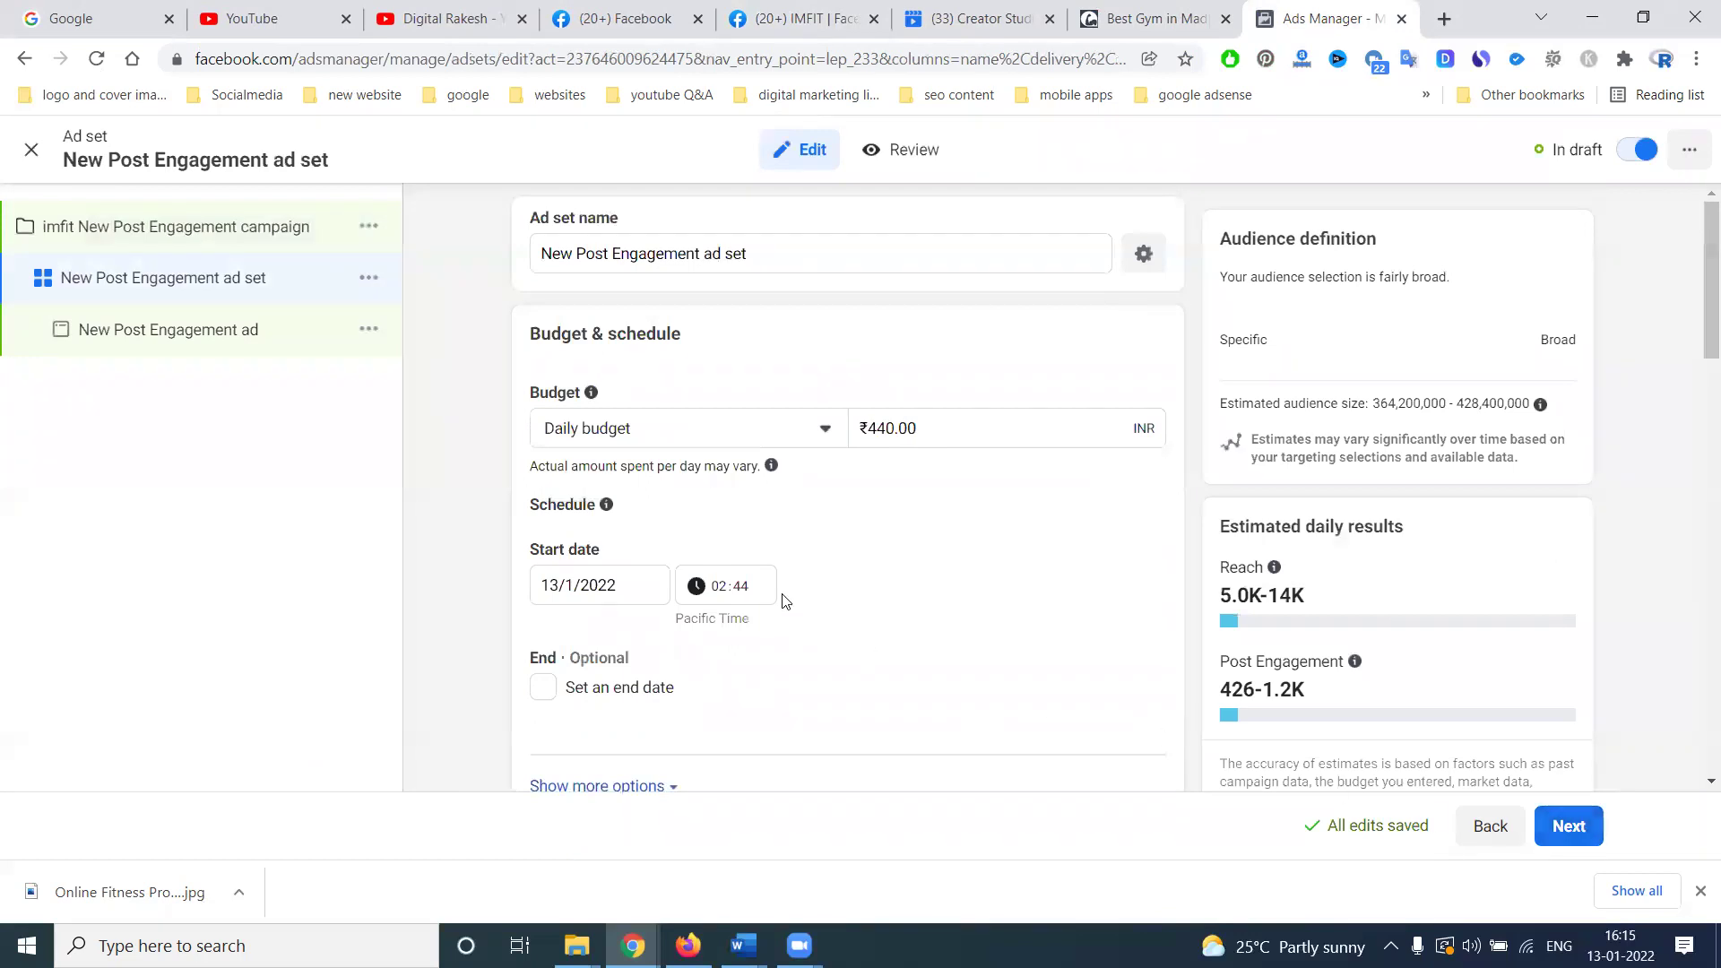
# Check the explanation of the estimated reach and try daily budgets of ₹80 and ₹78 for the ad set.
pyautogui.moveTo(1273, 567)
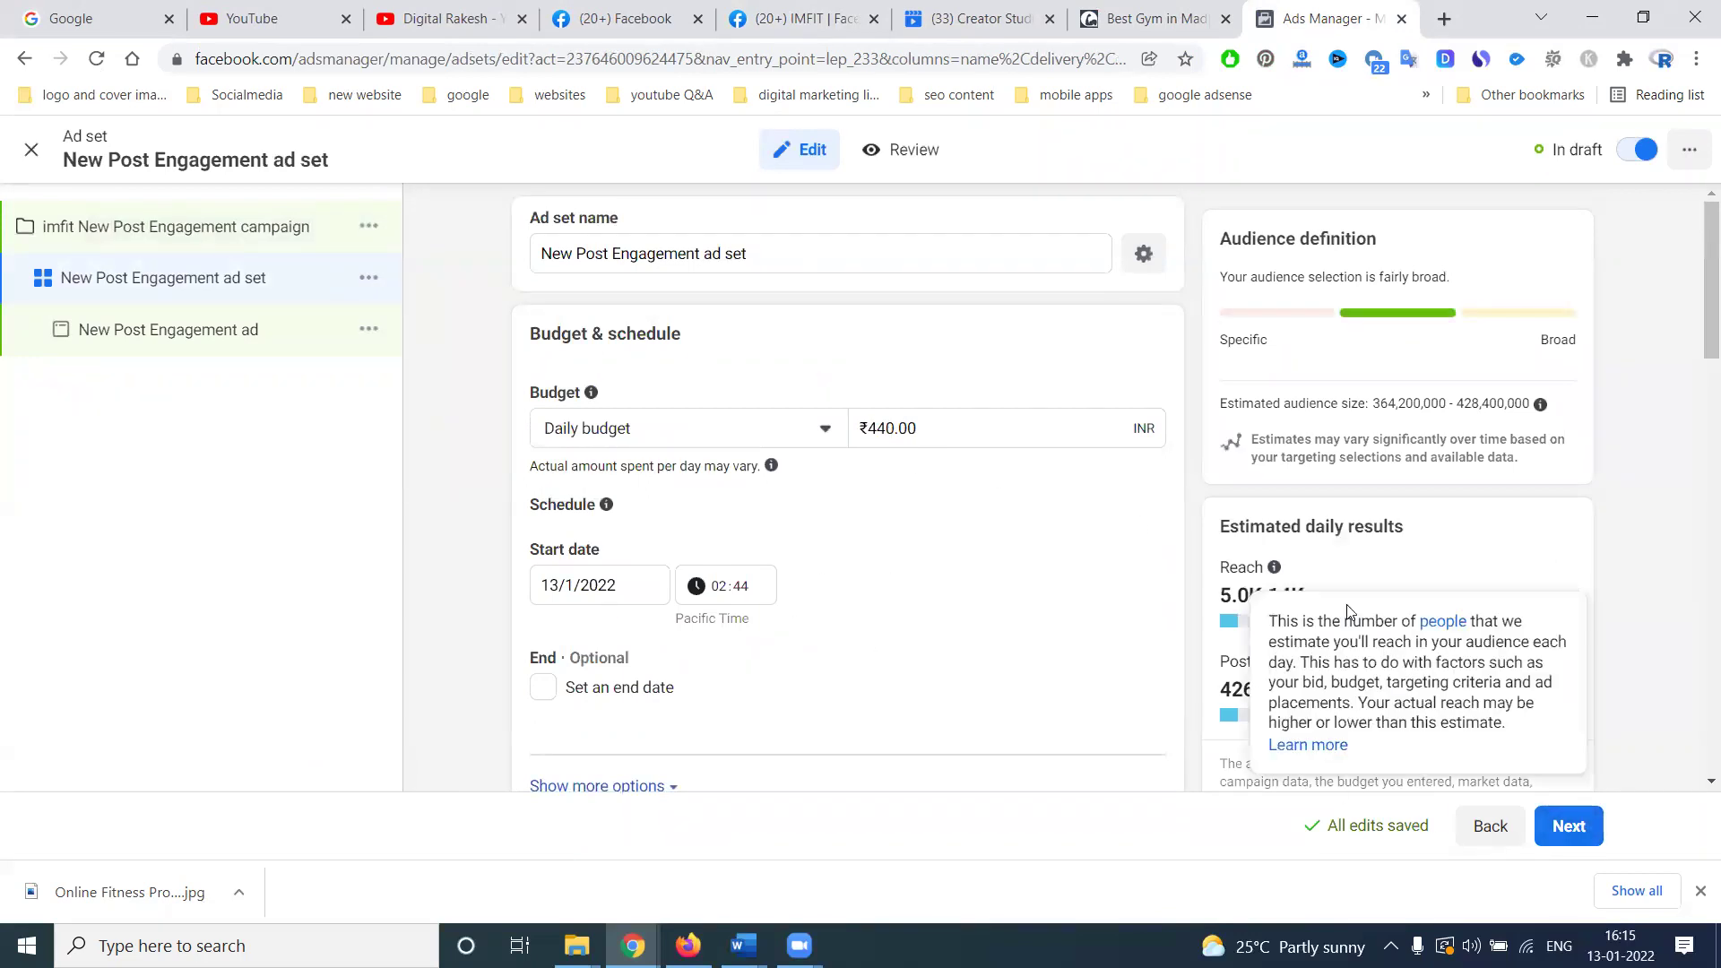
pyautogui.doubleClick(897, 430)
pyautogui.write('80')
pyautogui.click(905, 531)
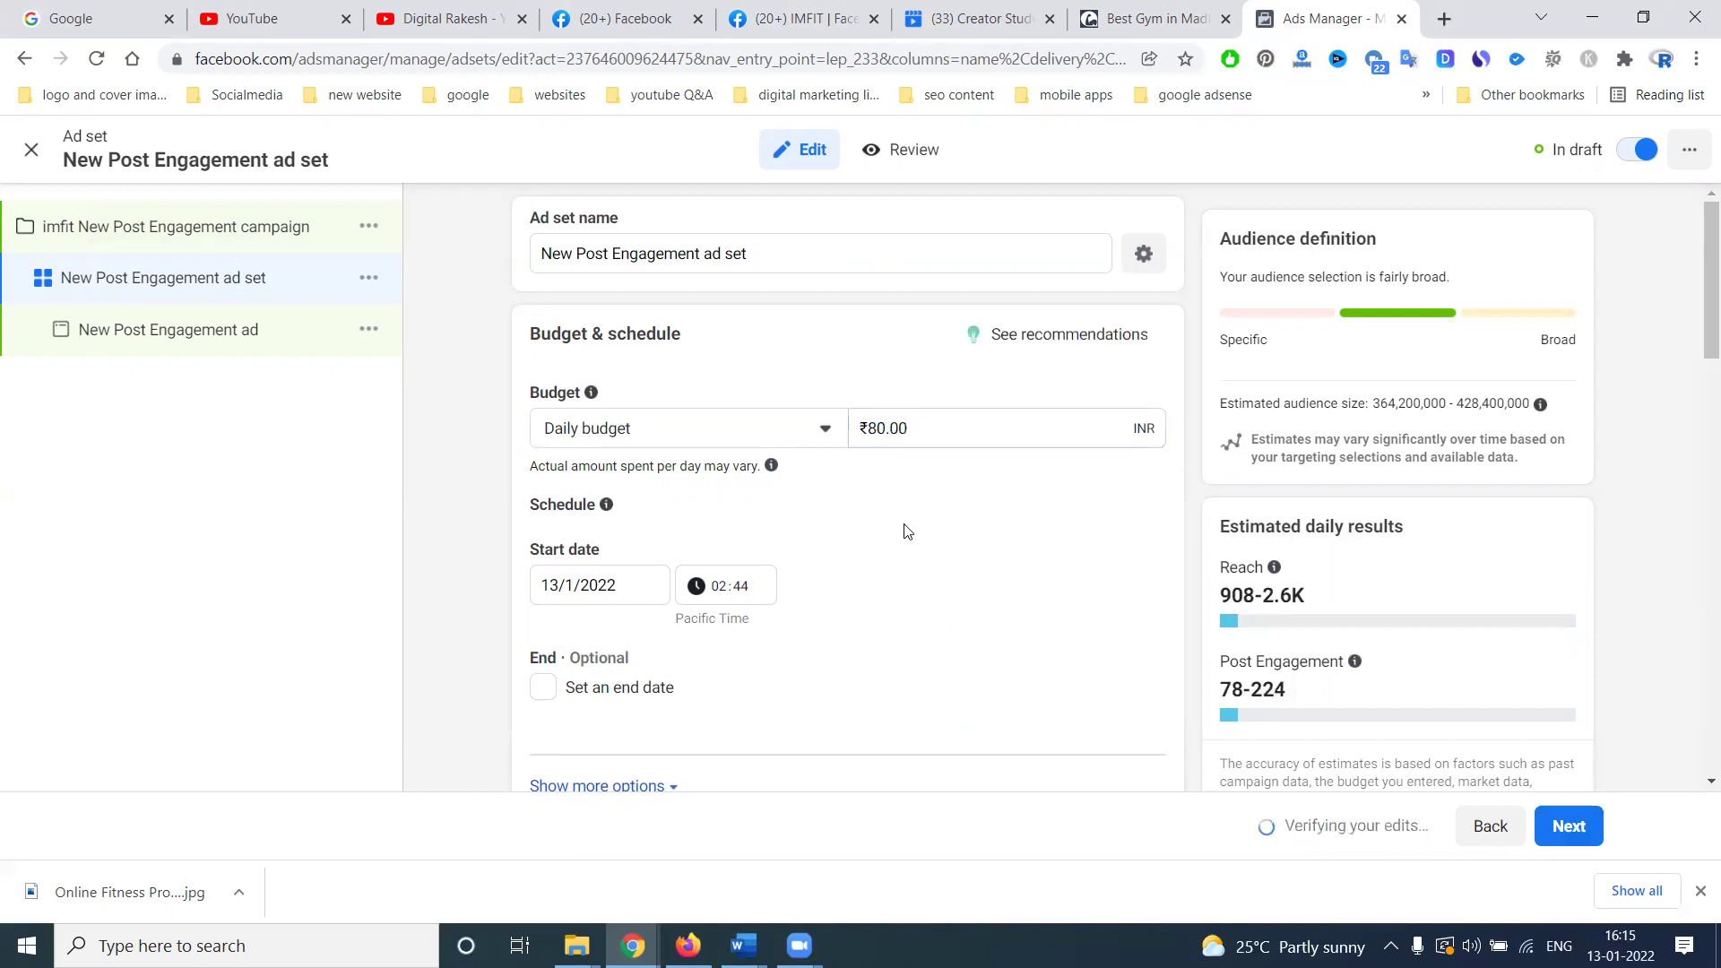
pyautogui.doubleClick(926, 419)
pyautogui.write('78')
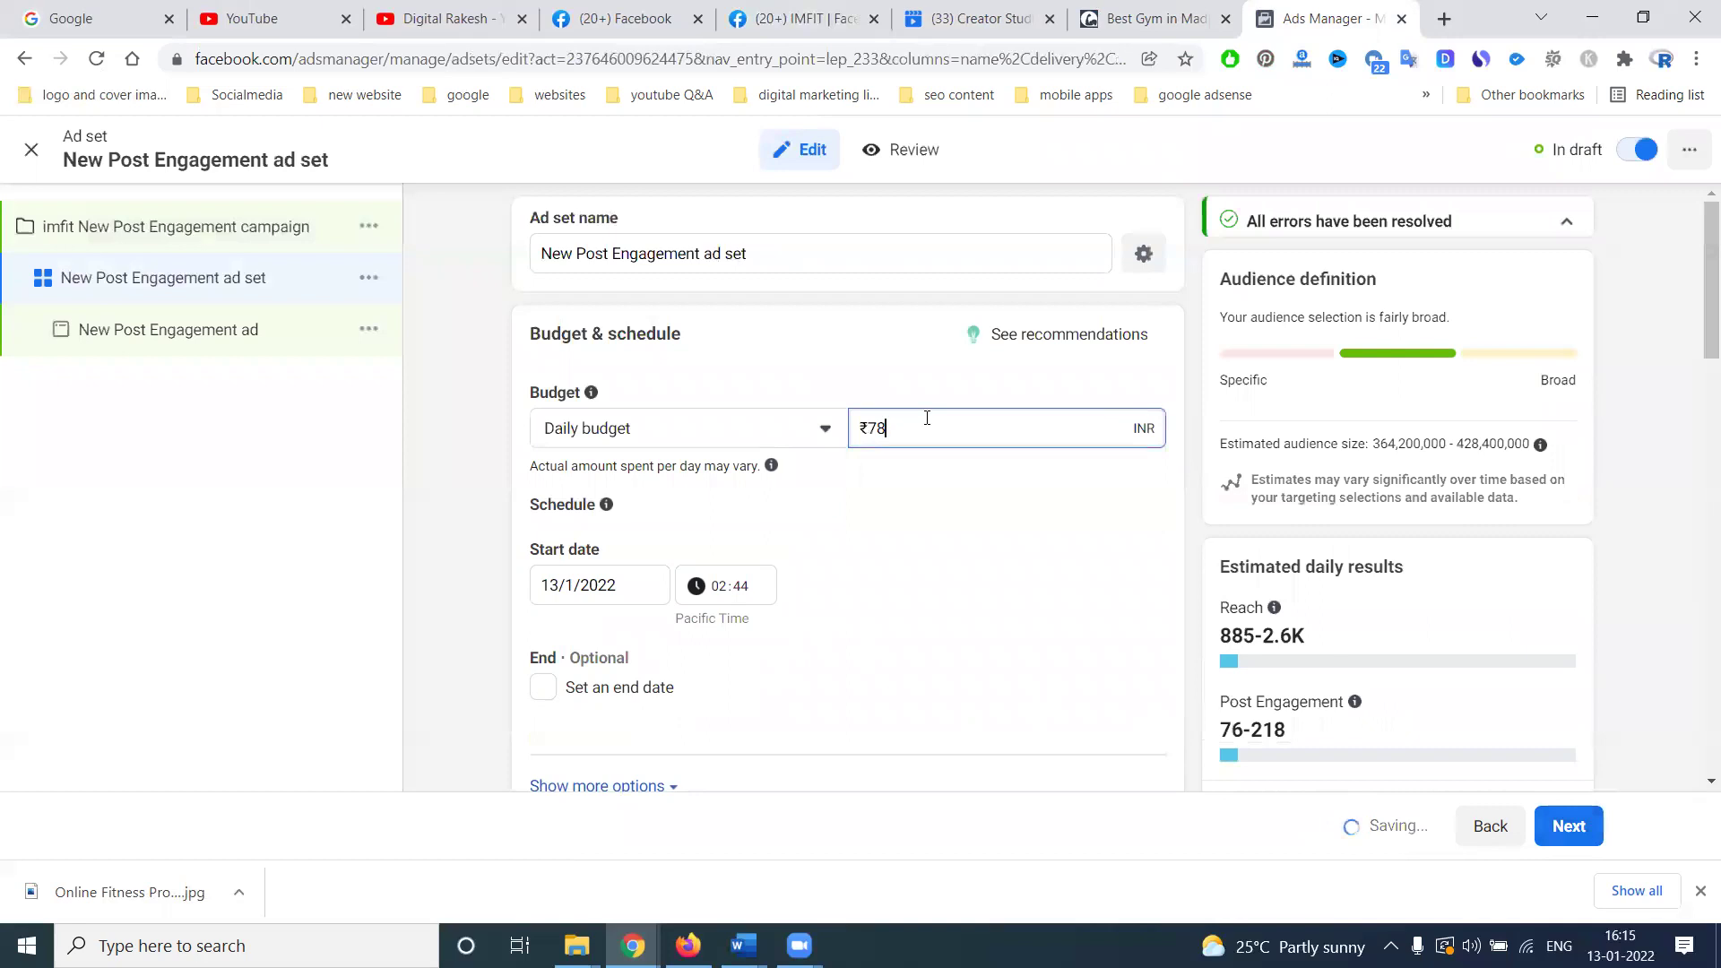
# Try lower daily budgets of ₹76.50 and ₹66 for the ad set.
pyautogui.doubleClick(924, 419)
pyautogui.write('76.5')
pyautogui.click(955, 552)
pyautogui.doubleClick(959, 420)
pyautogui.write('76.50')
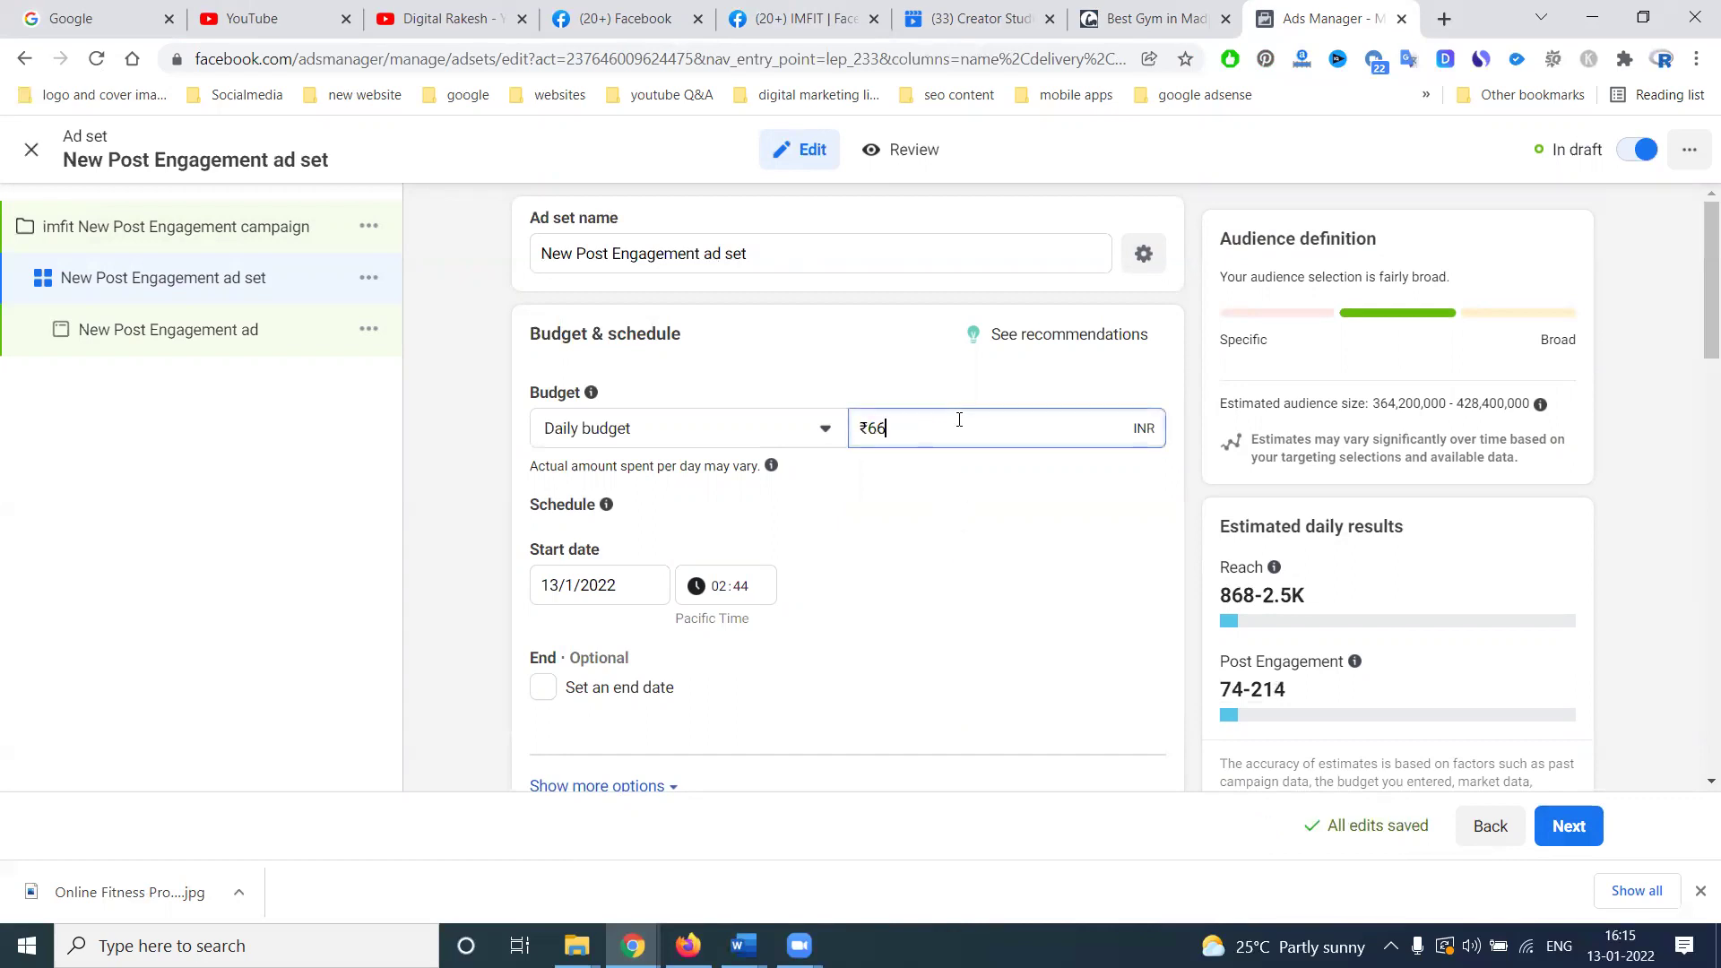
pyautogui.hotkey('ctrl', 'z')
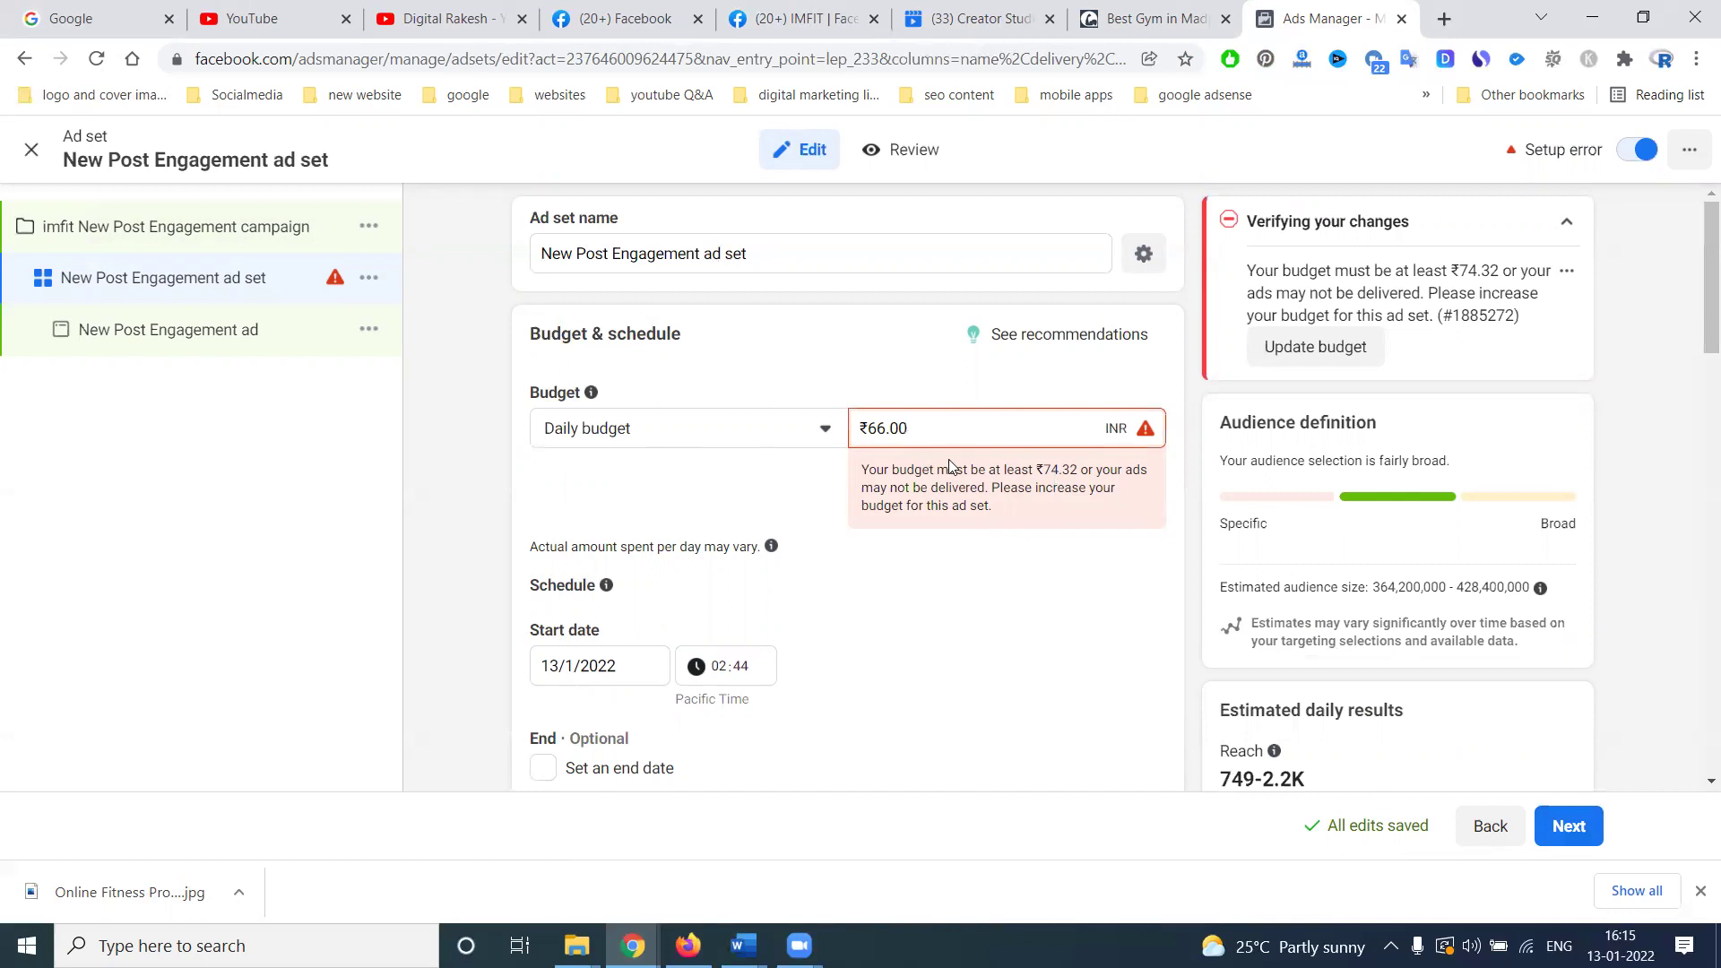
# Set the ad set's daily budget to ₹80 and raise it to ₹100.
pyautogui.tripleClick(950, 430)
pyautogui.write('80')
pyautogui.click(1045, 679)
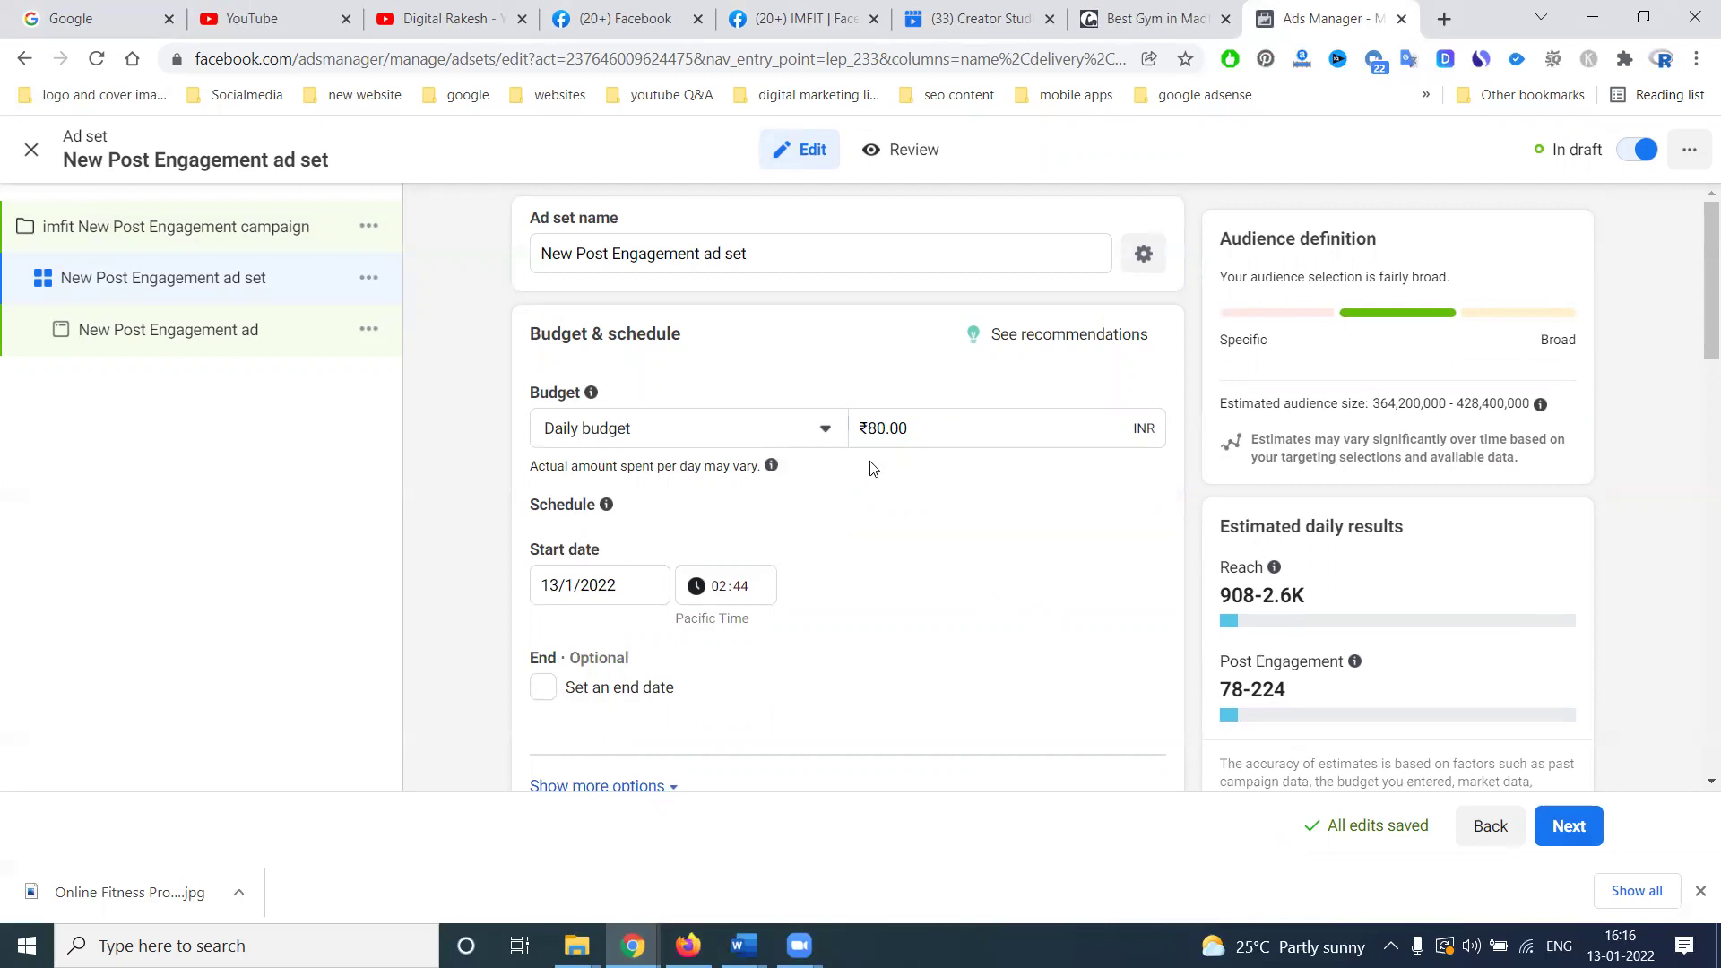
pyautogui.doubleClick(874, 422)
pyautogui.write('100')
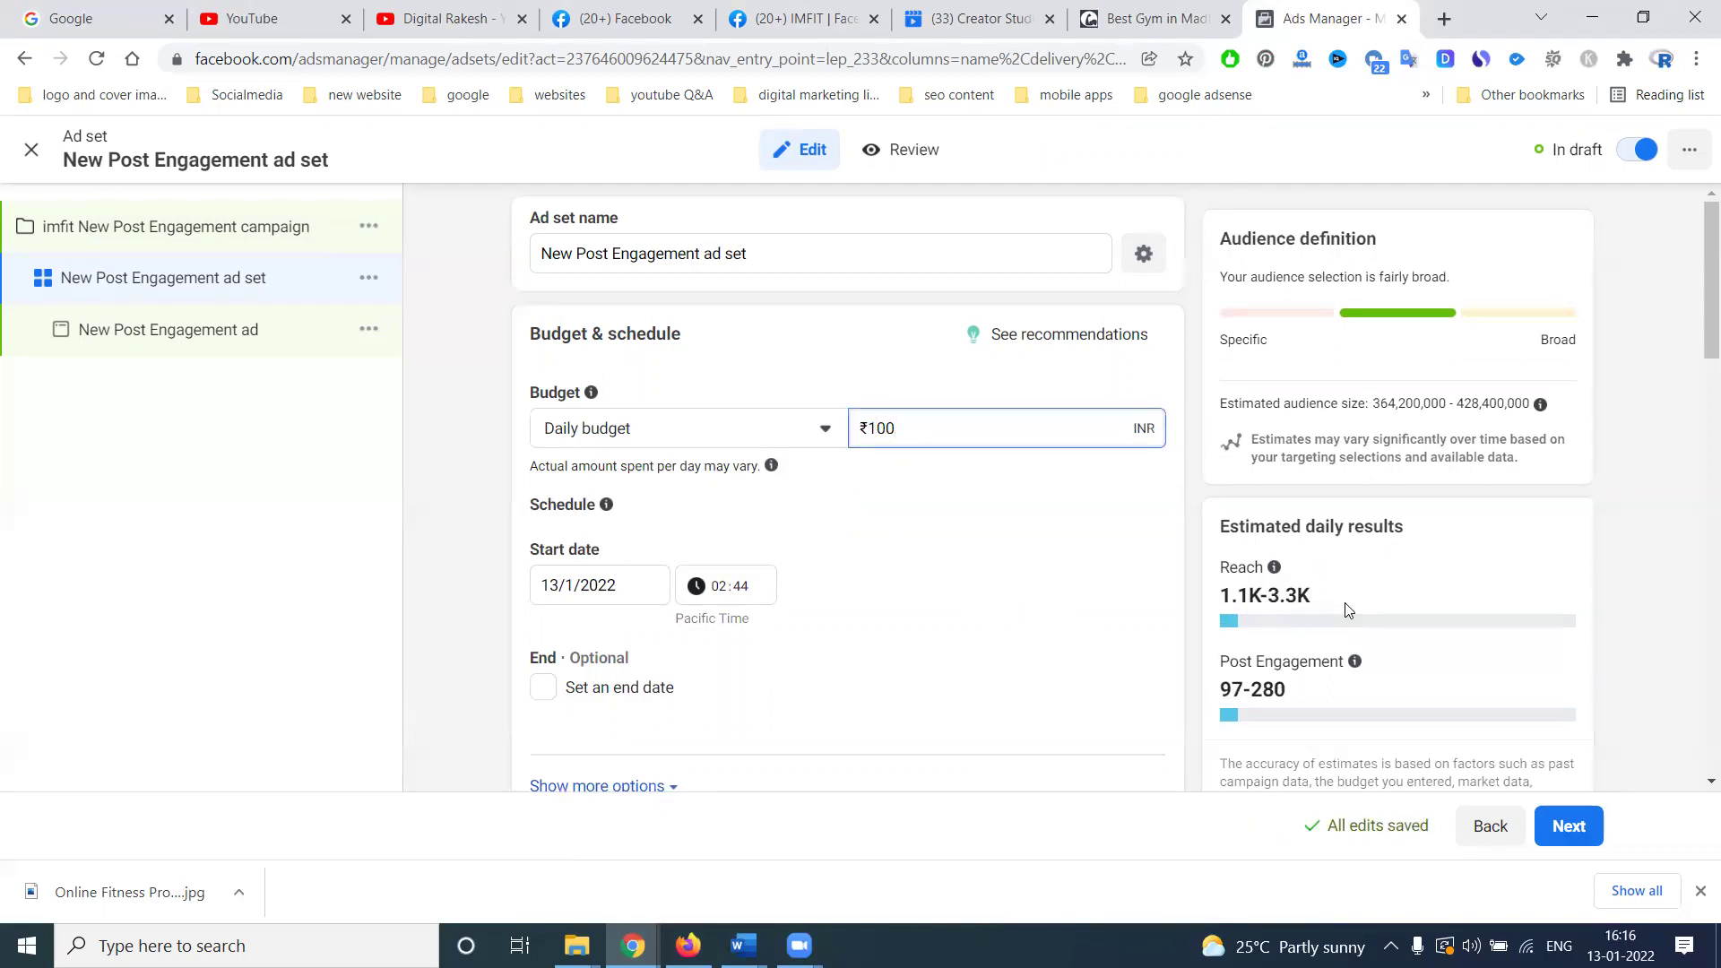
# Open the audience locations for editing and review the location types, keeping people living in or recently in this location.
pyautogui.scroll(-3, 992, 593)
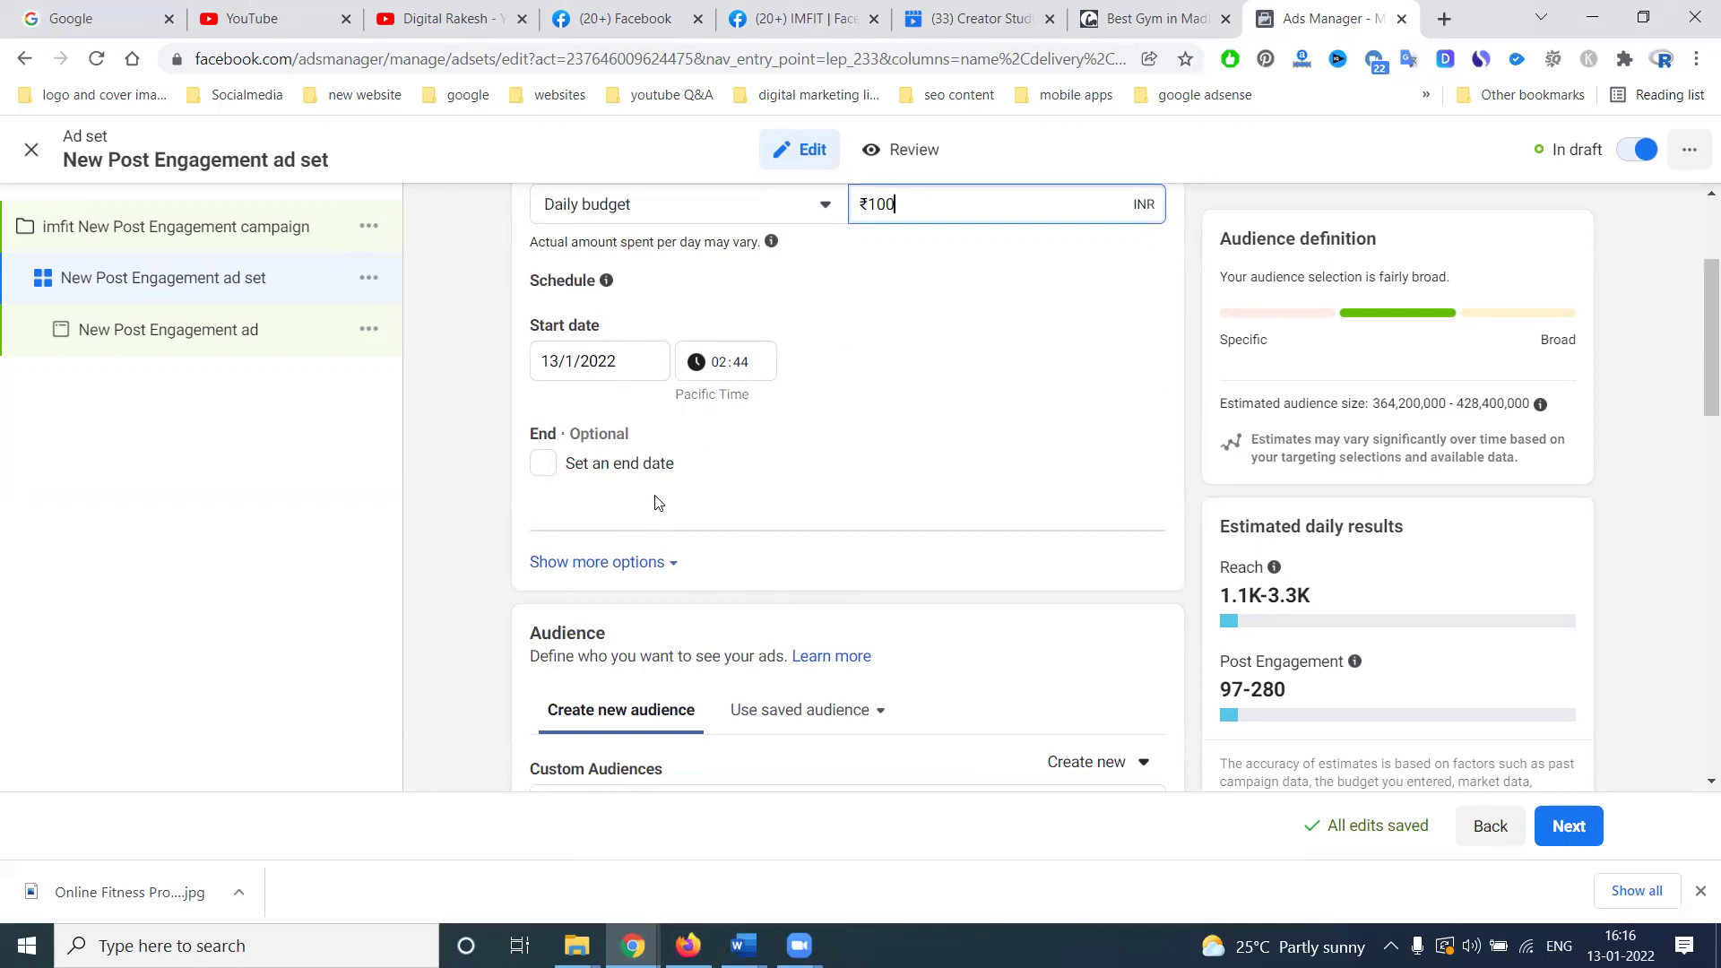
pyautogui.scroll(-6, 655, 502)
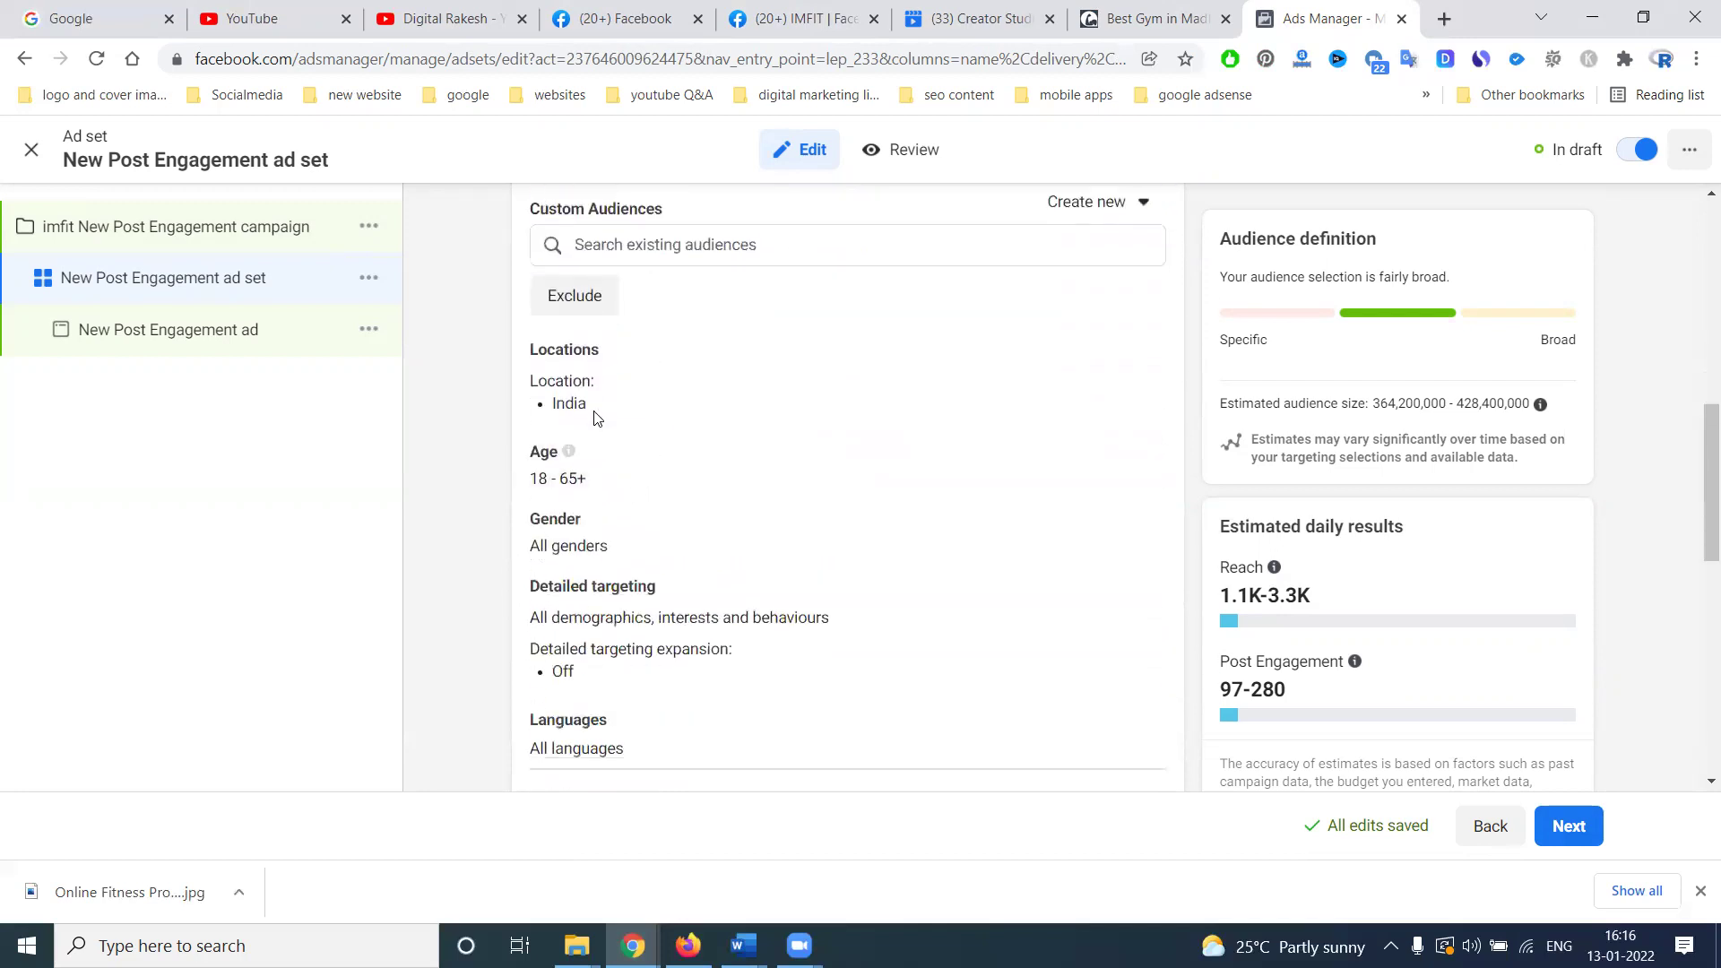
pyautogui.click(1134, 359)
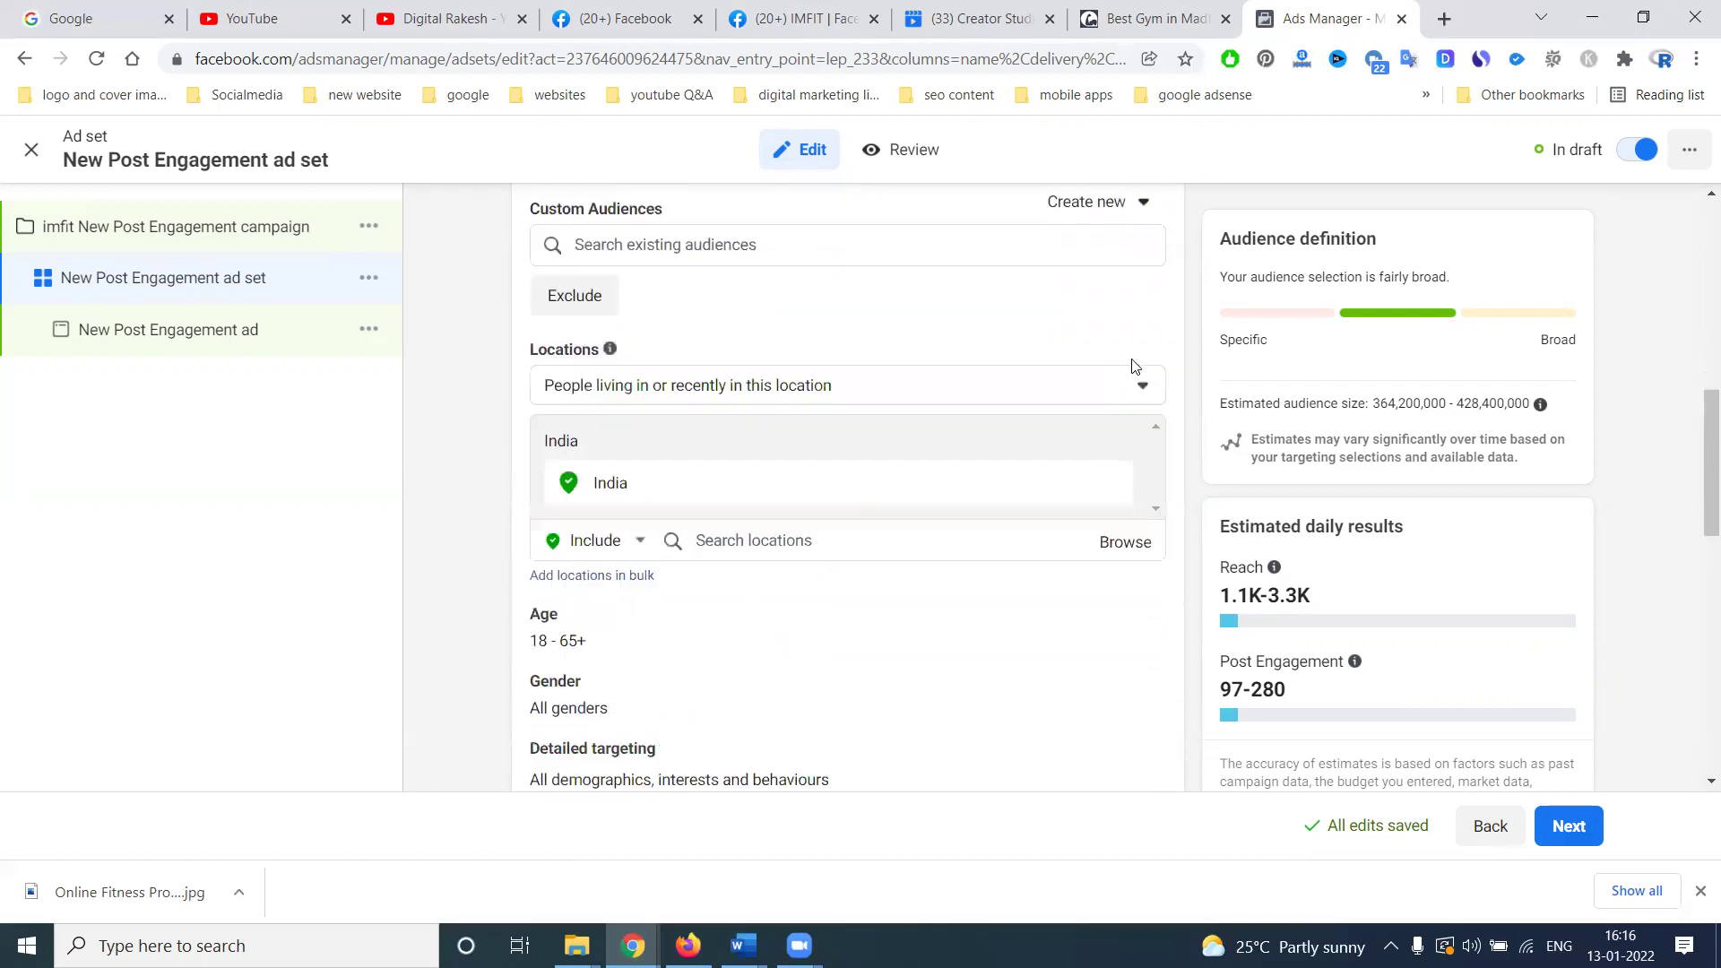
pyautogui.click(689, 393)
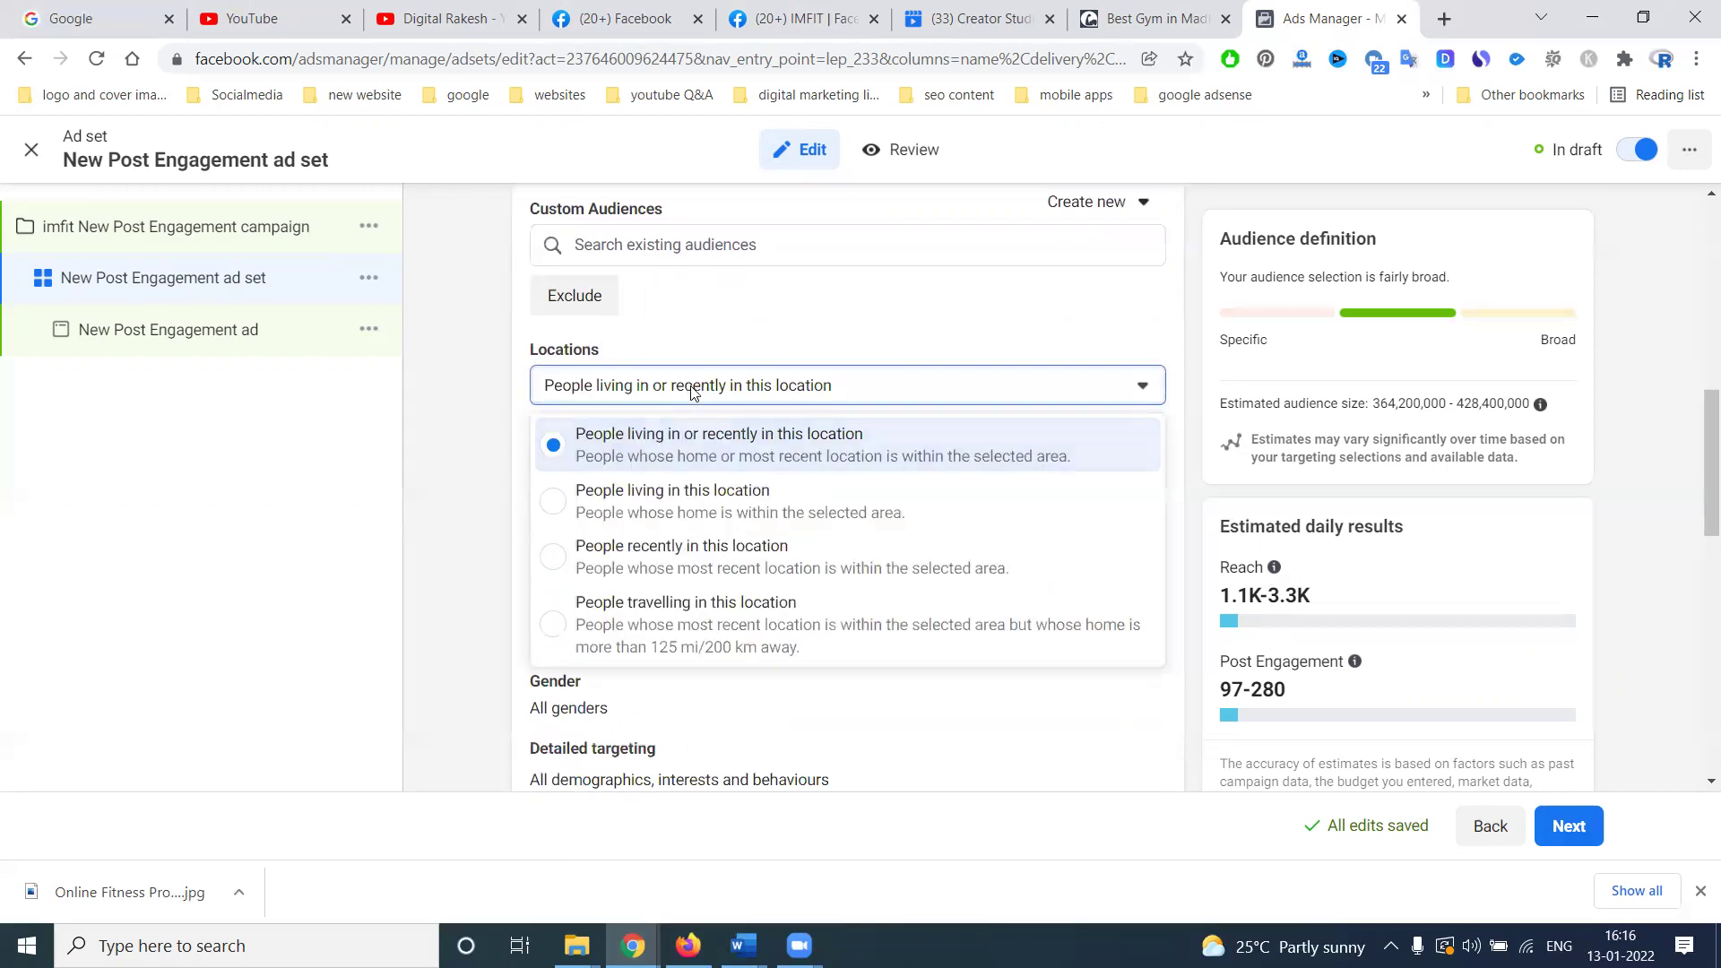
pyautogui.click(690, 393)
# Search the audience locations for "kukatpally".
pyautogui.click(691, 541)
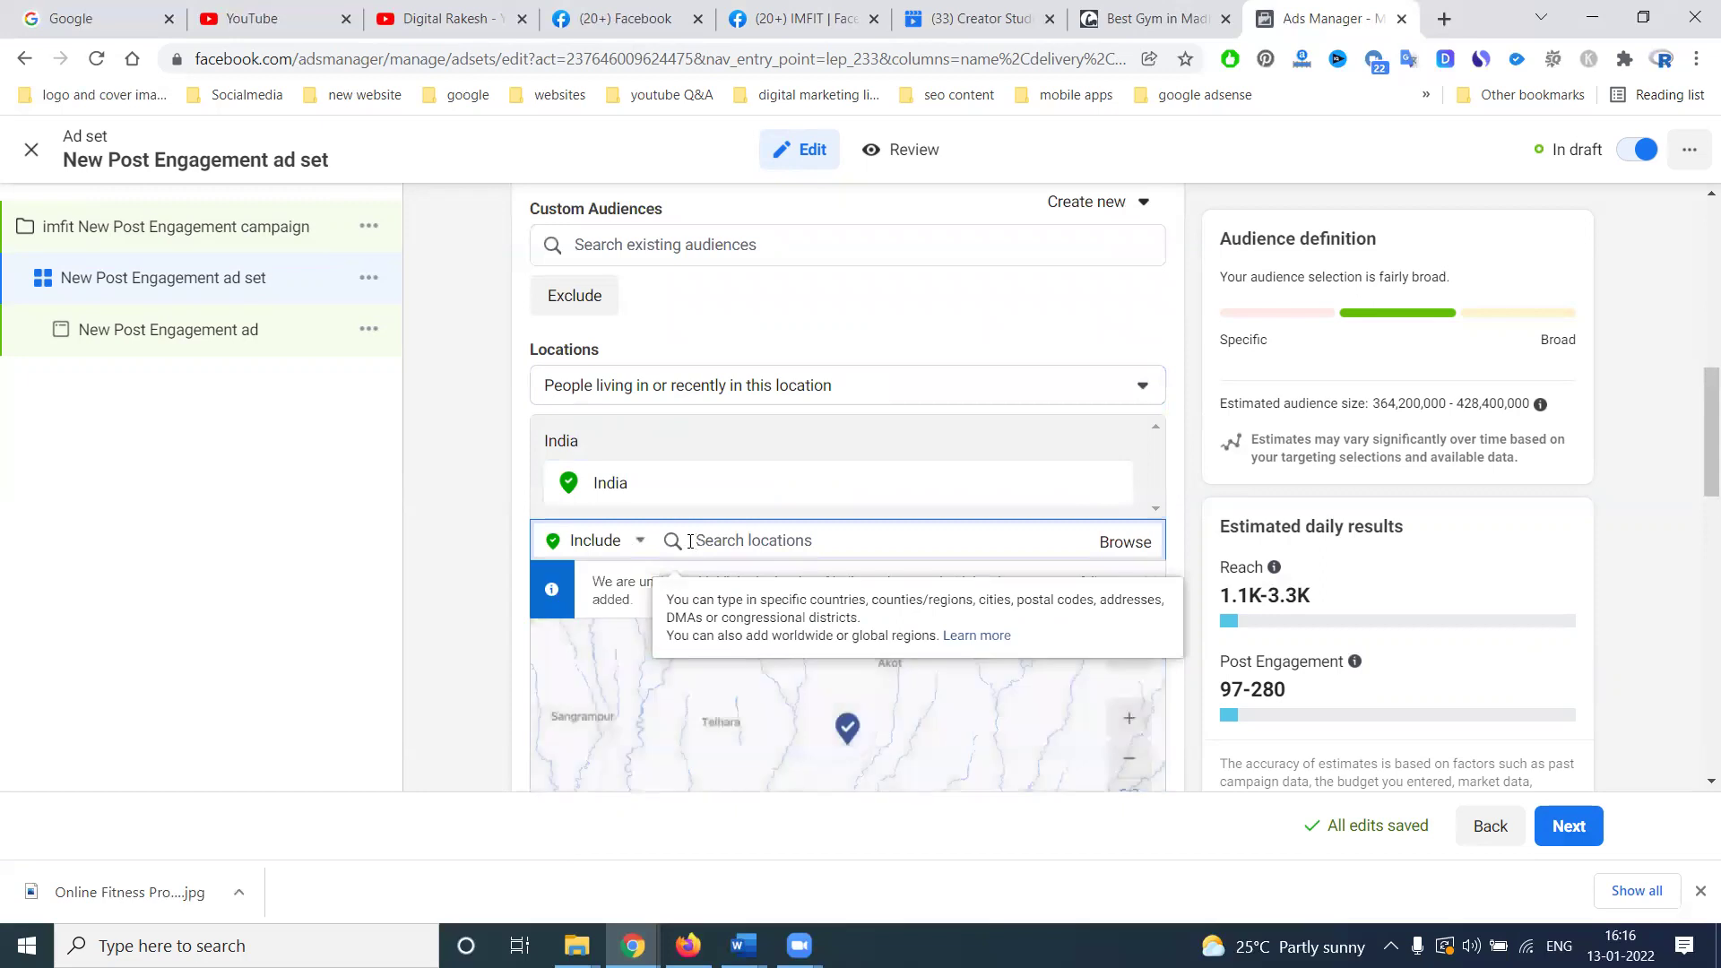
pyautogui.write('kukatp')
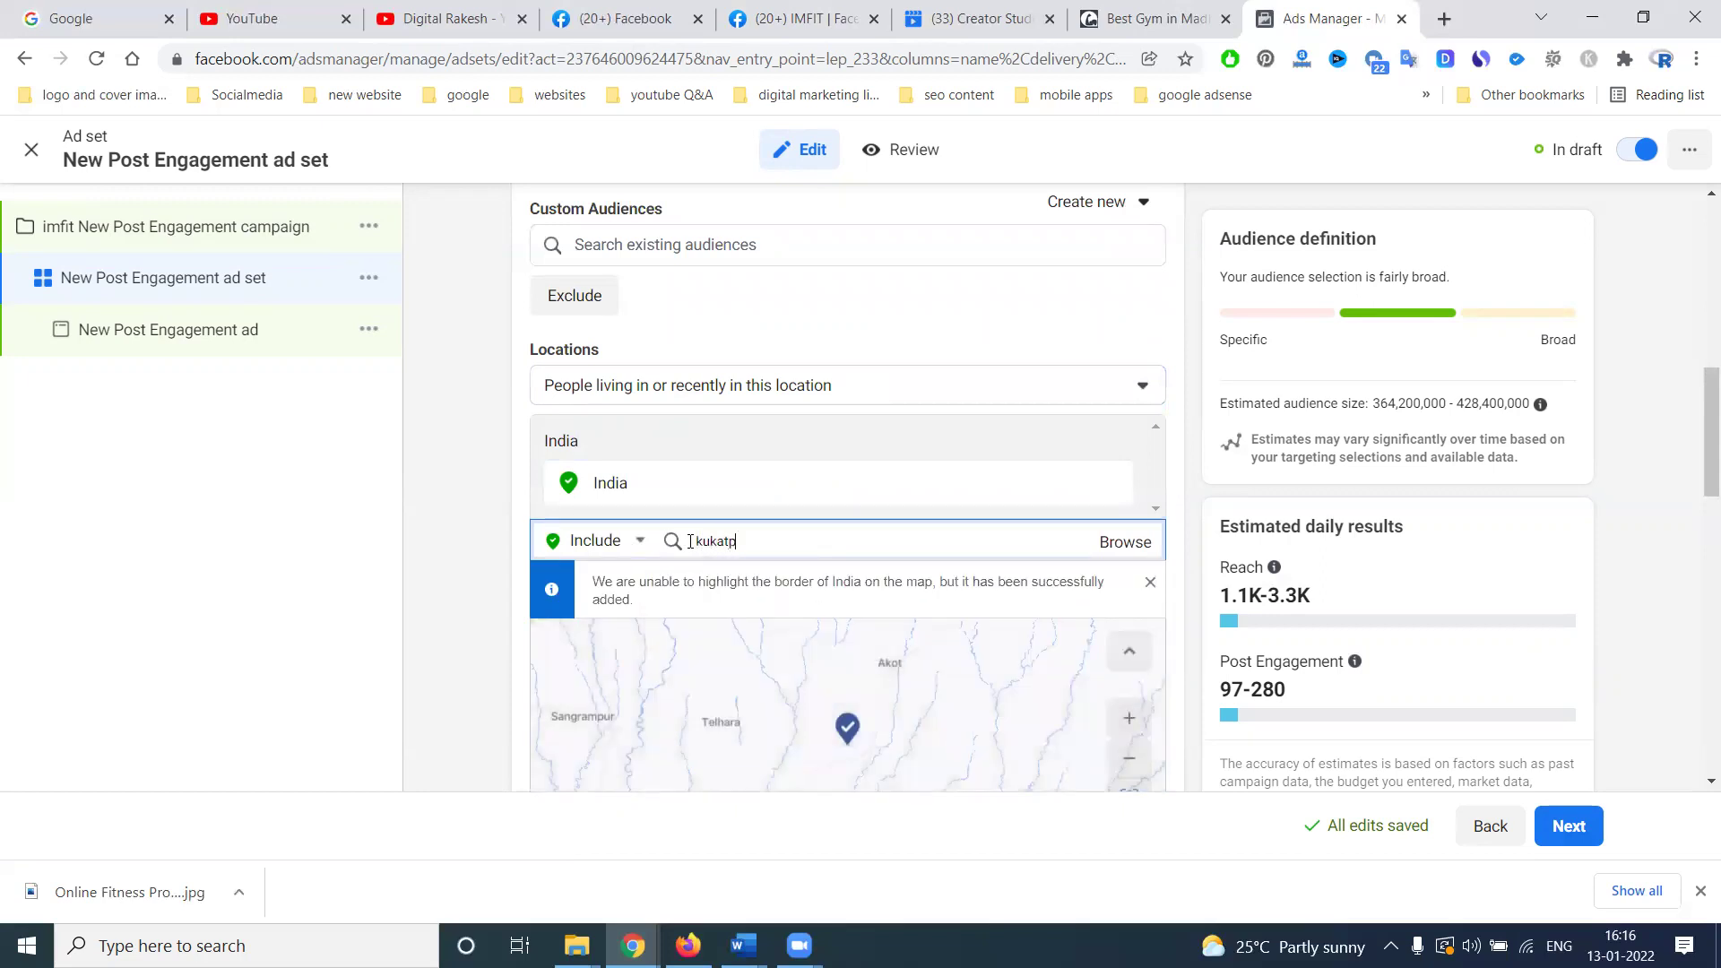
pyautogui.write('ally')
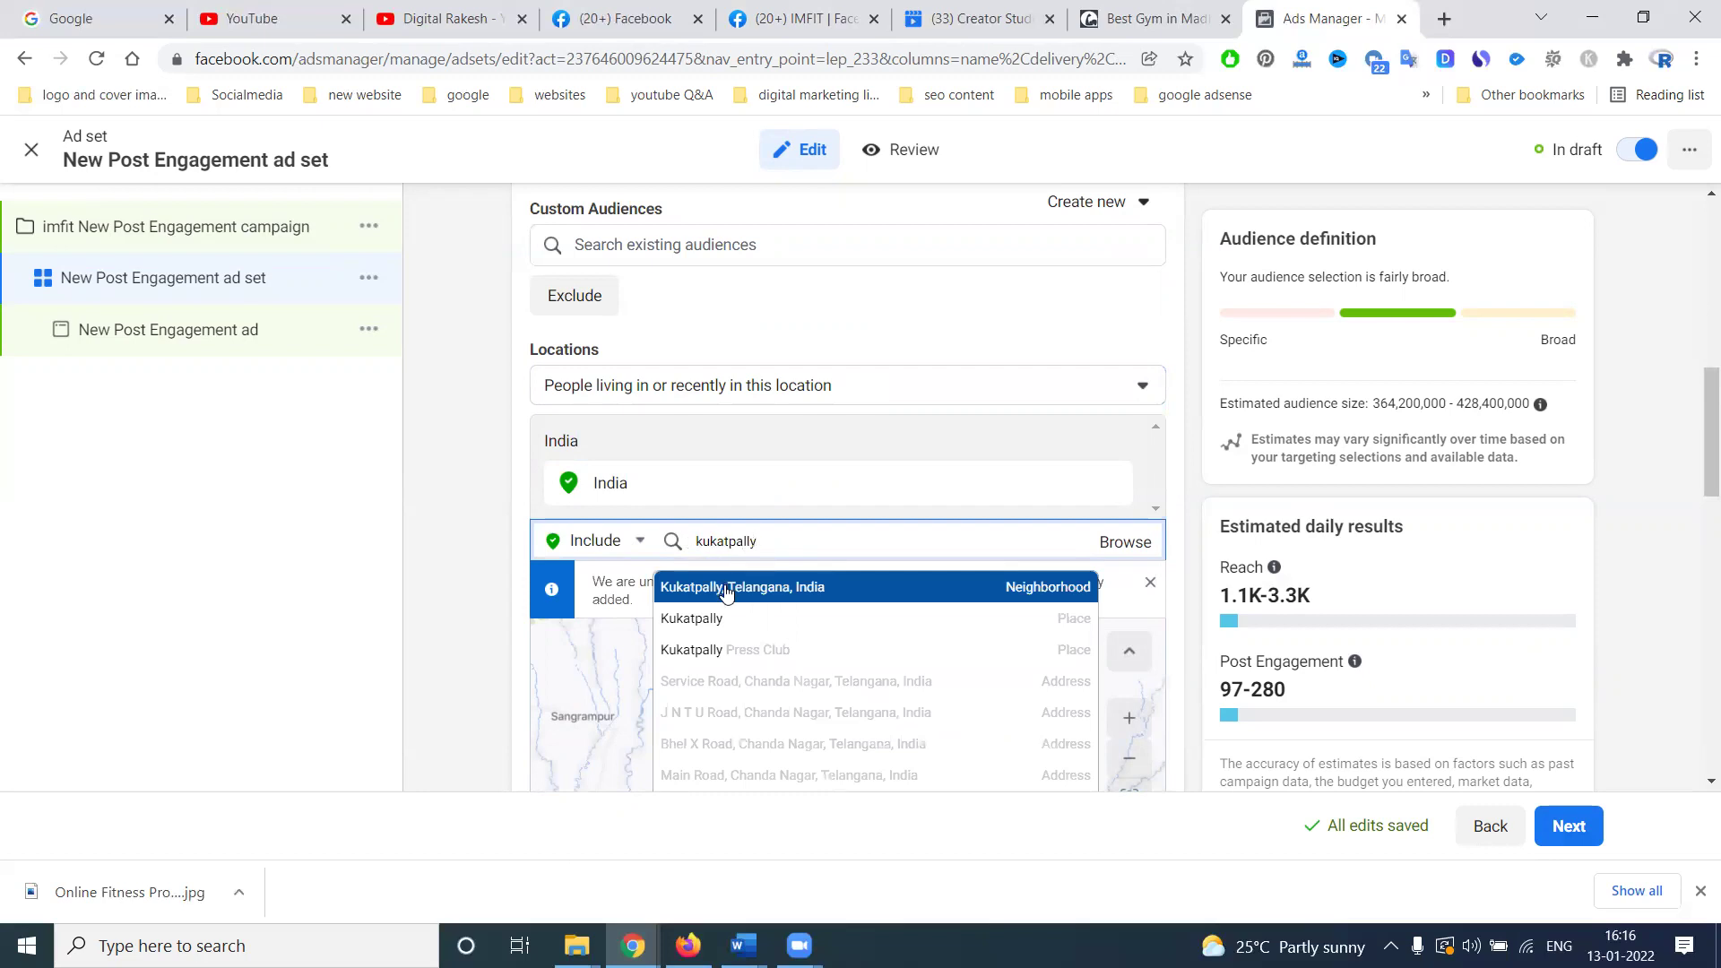
# Add Madhapur and Gachibowli as the included audience locations.
pyautogui.doubleClick(753, 546)
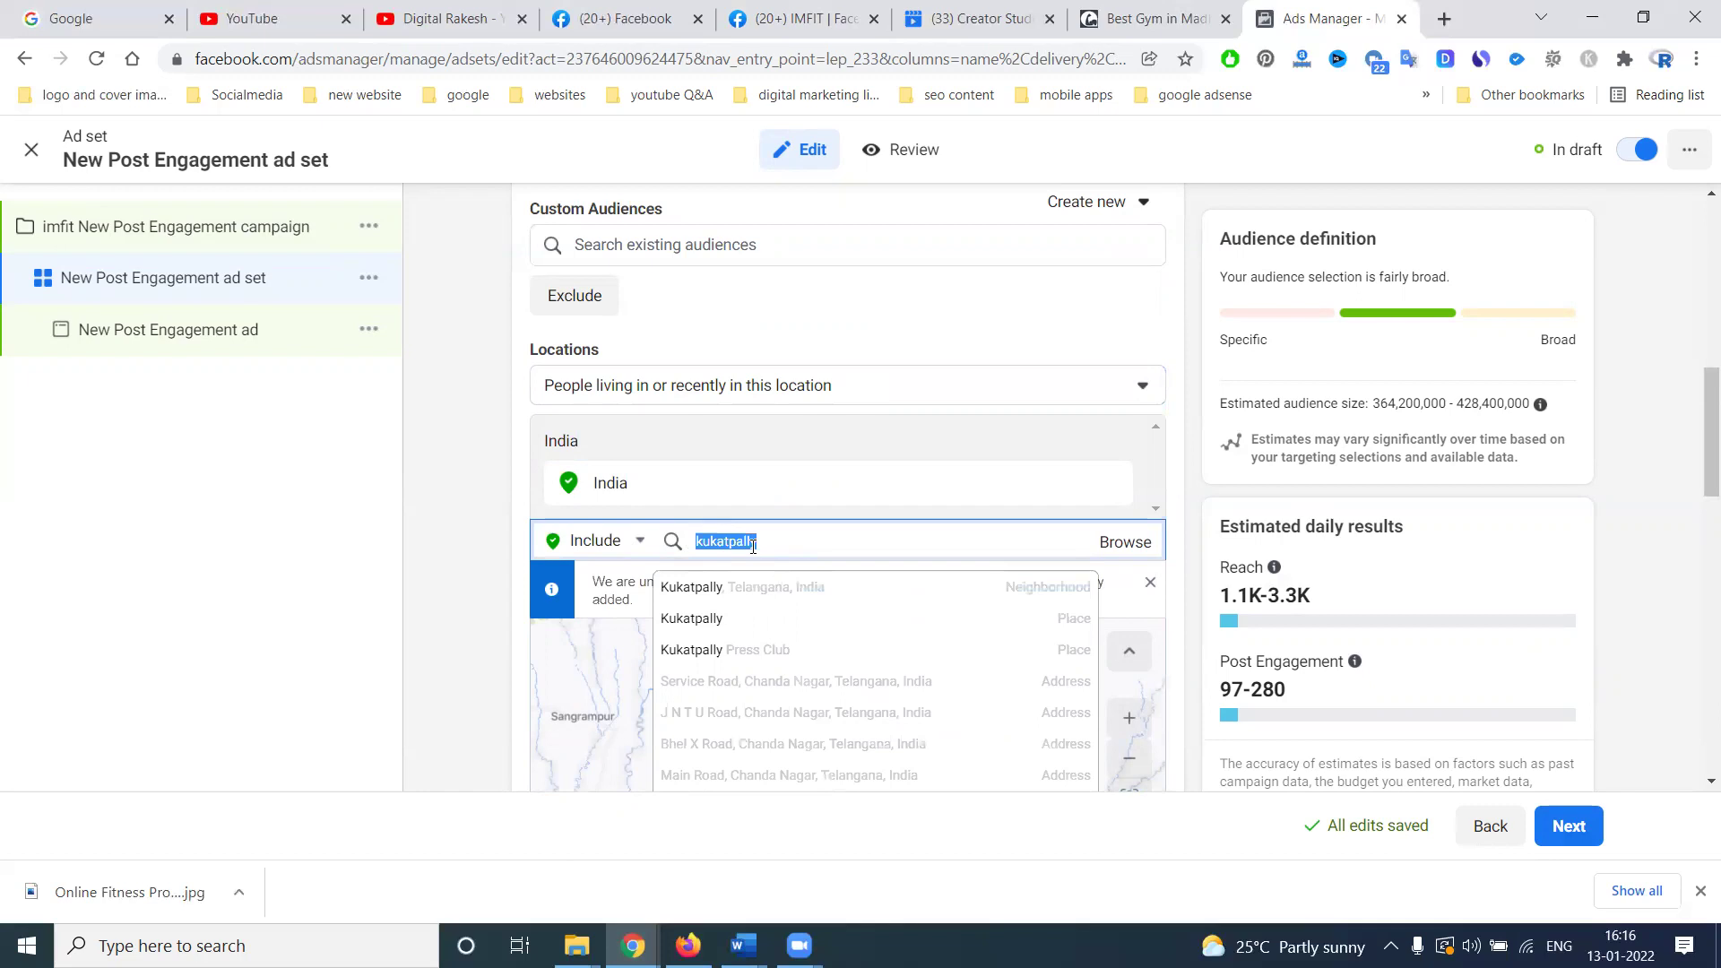
pyautogui.write('madhapur')
pyautogui.click(738, 587)
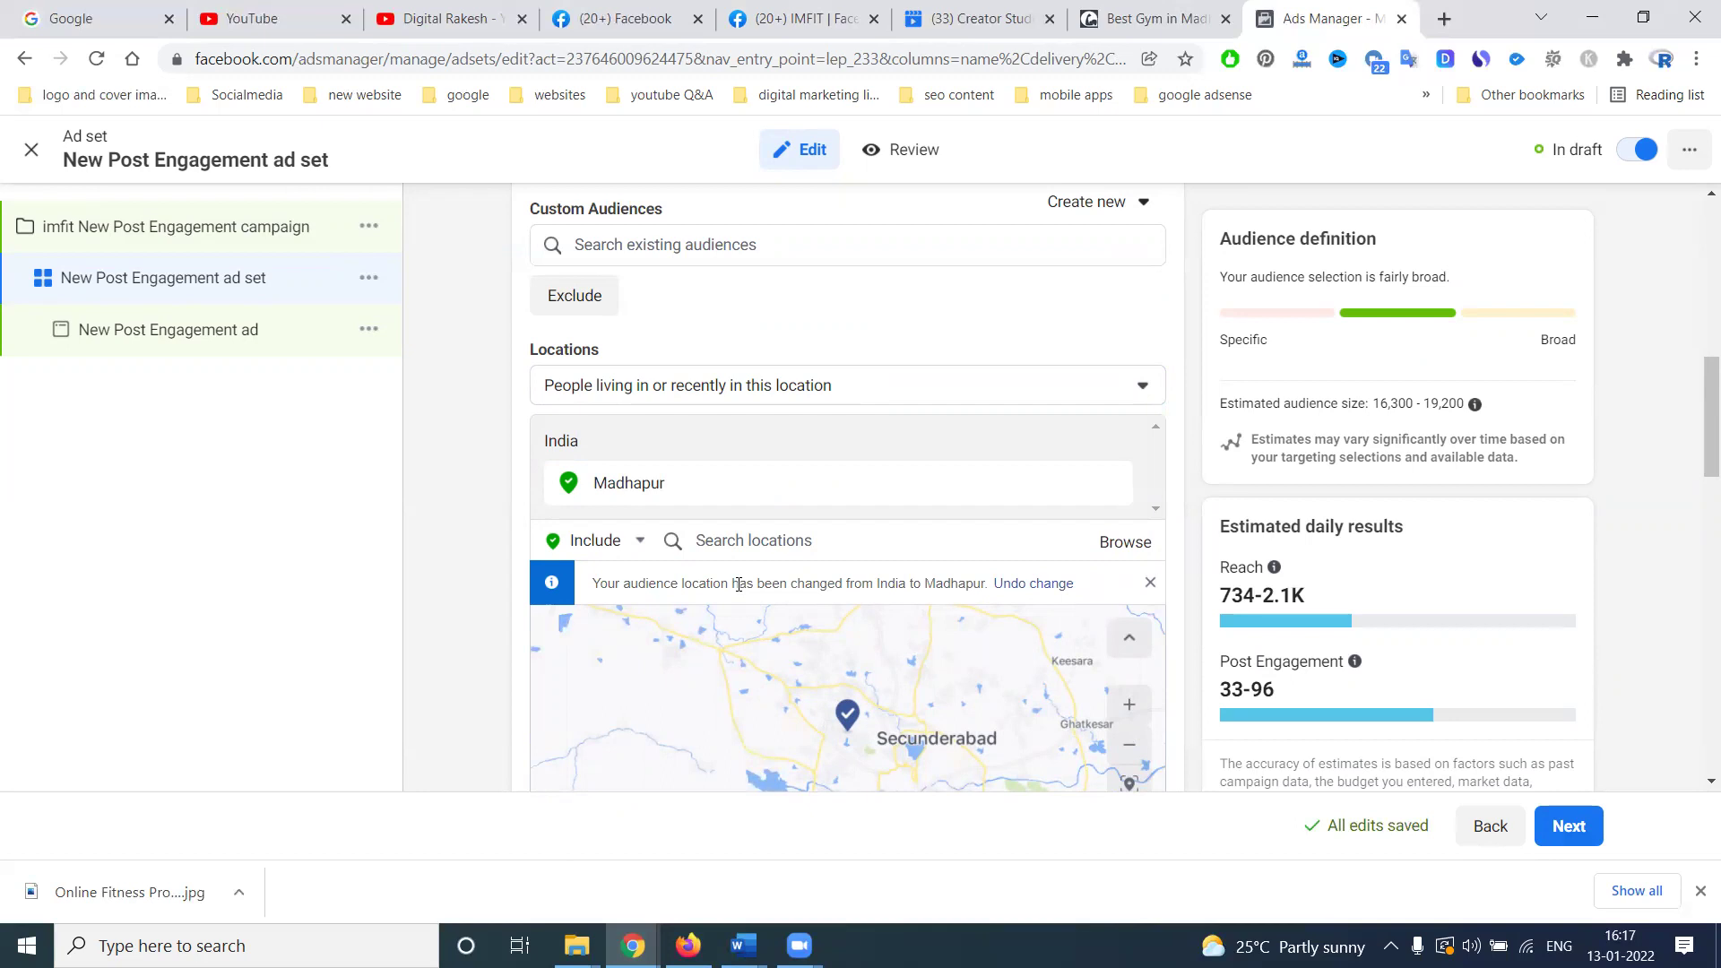
pyautogui.click(856, 539)
pyautogui.write('gachiv')
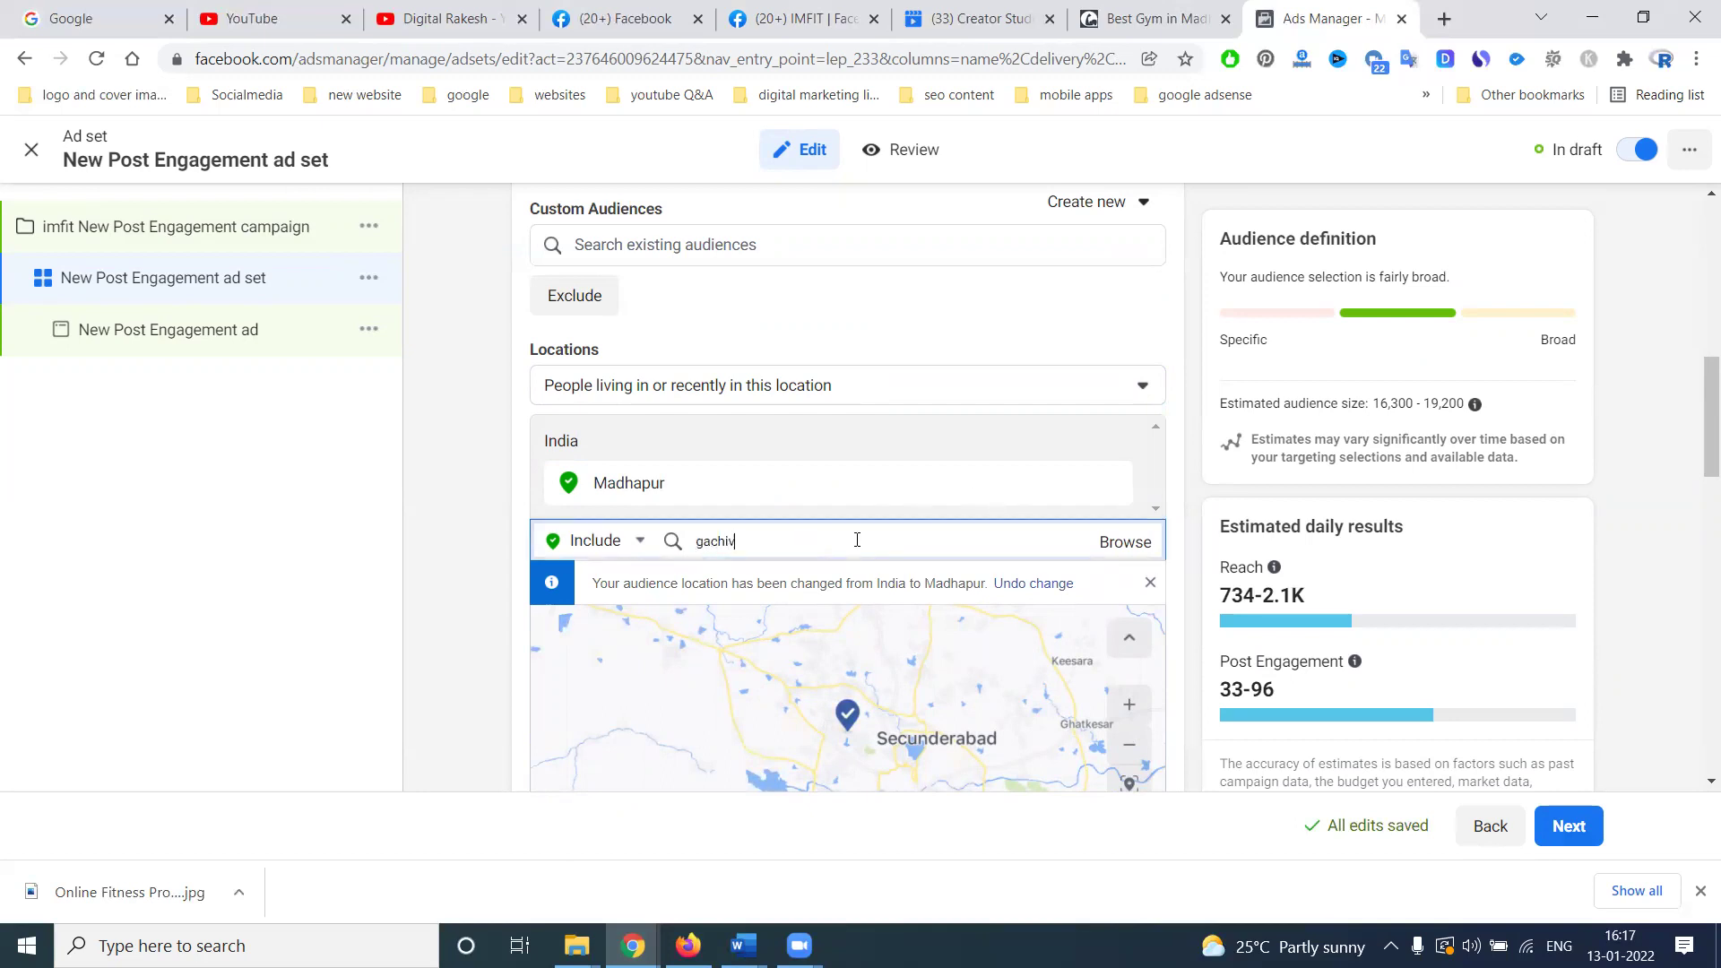
pyautogui.press('BackSpace')
pyautogui.write('bowli')
pyautogui.click(788, 587)
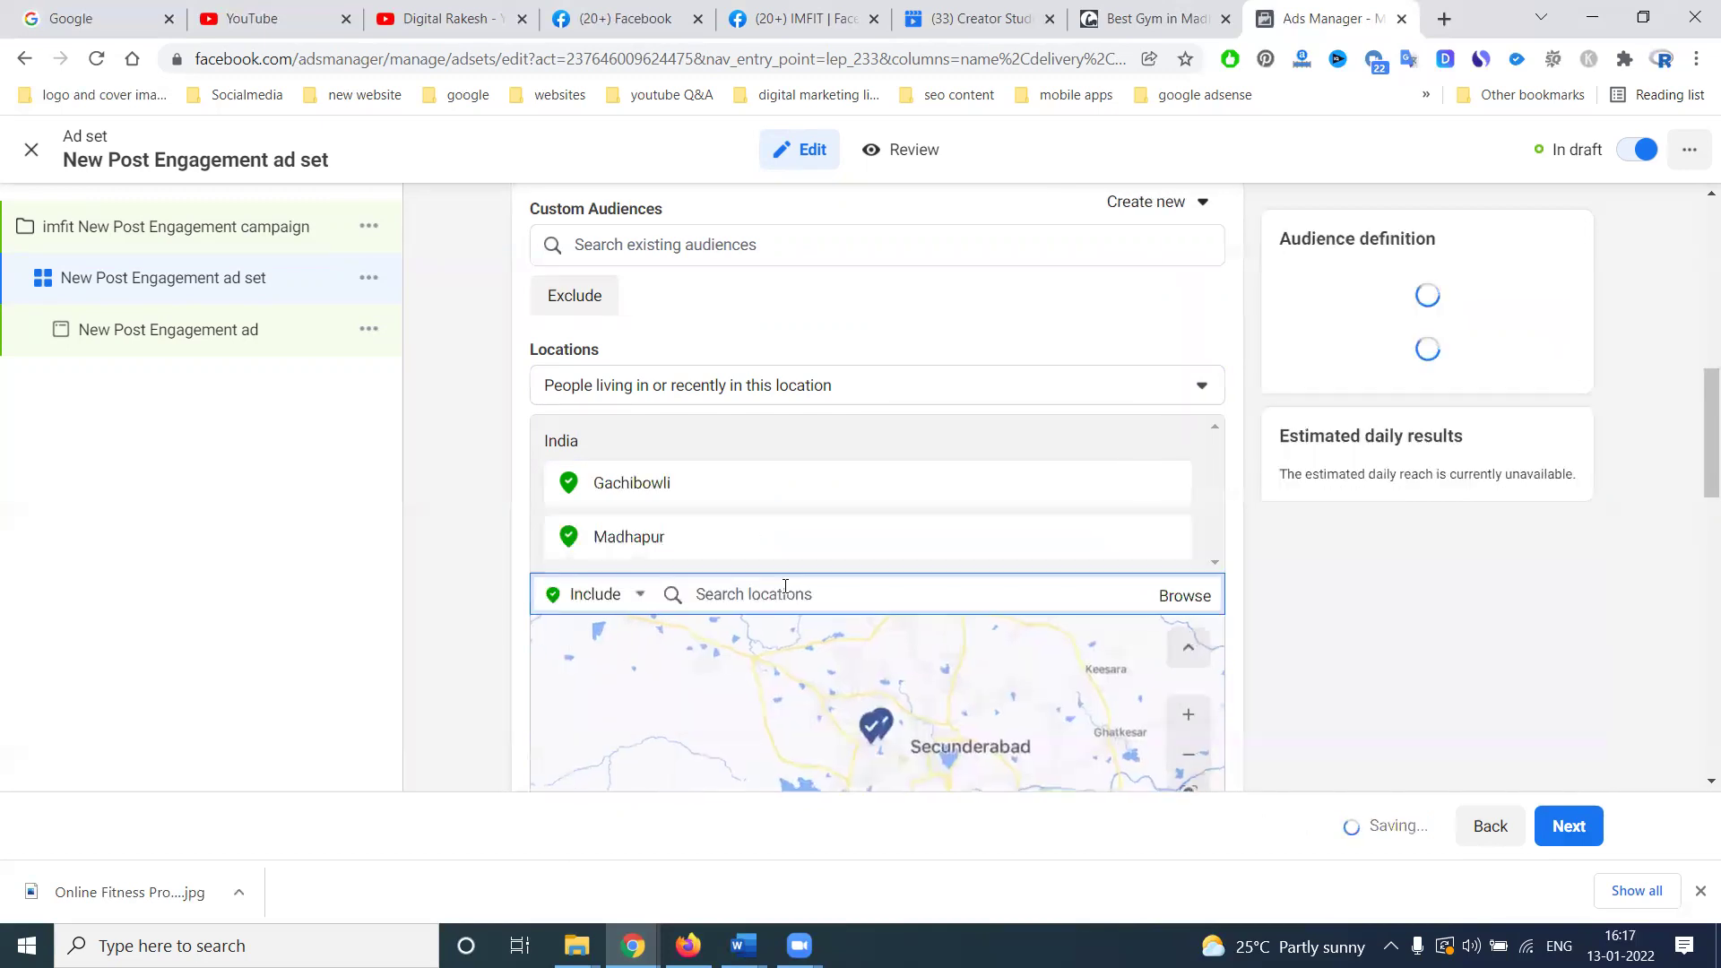
# Set the audience's maximum age to 50, keeping the minimum at 18.
pyautogui.scroll(-8, 489, 488)
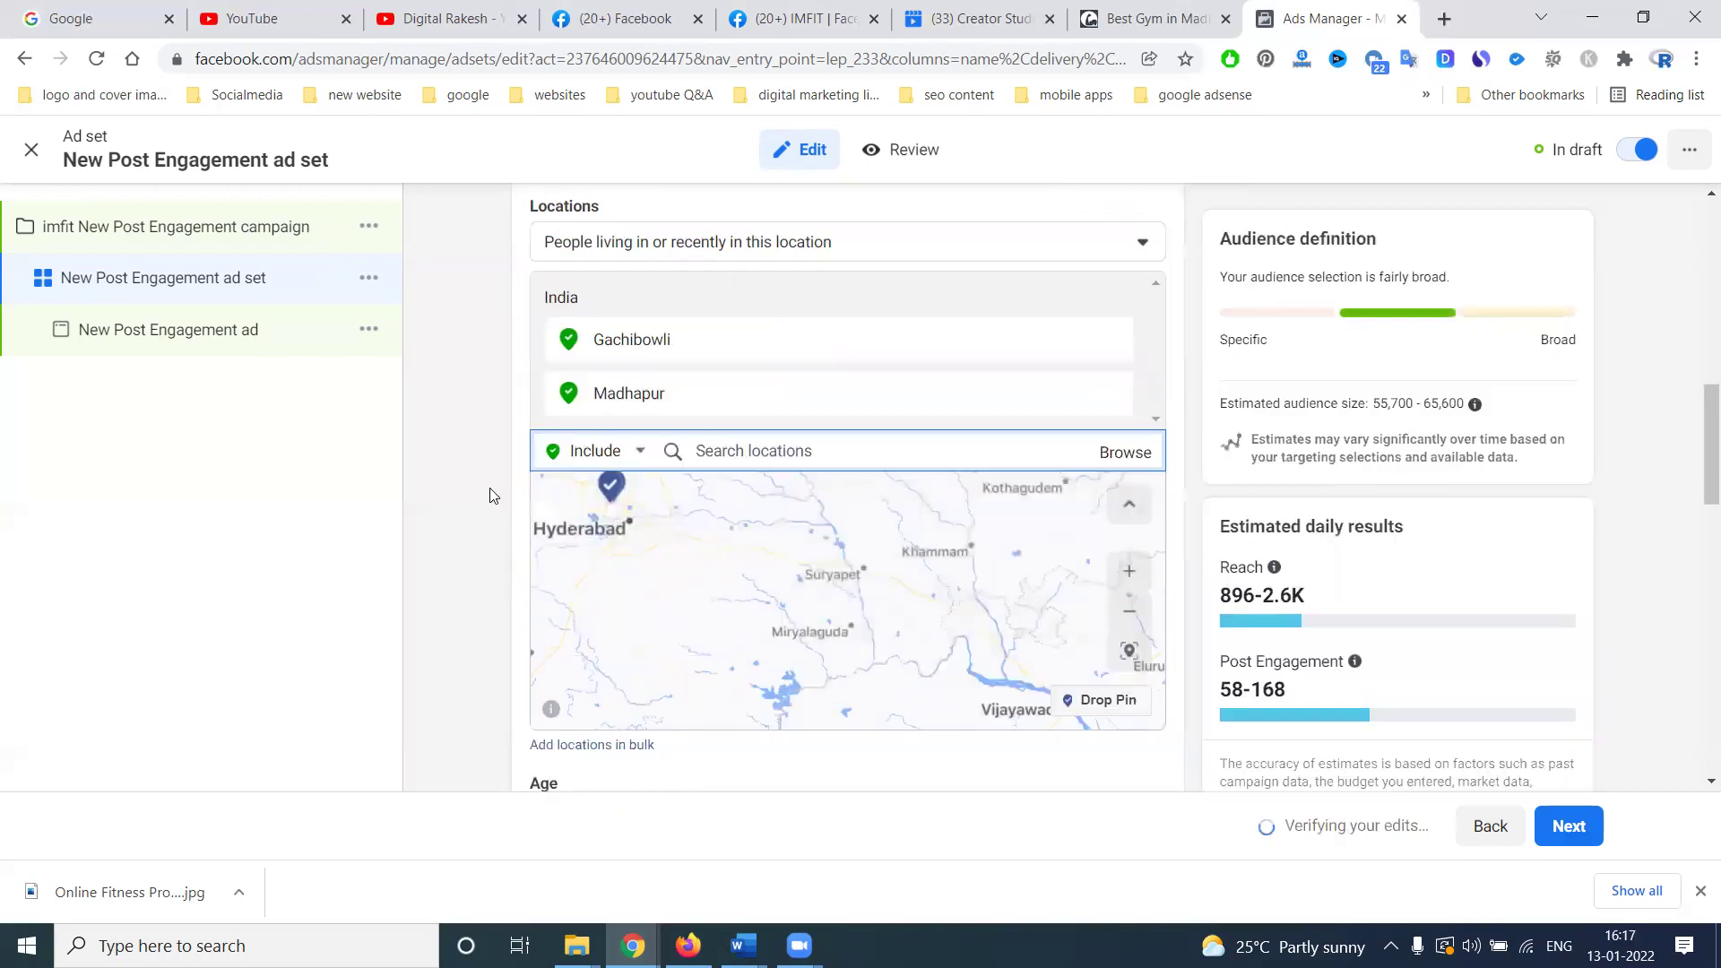
pyautogui.scroll(4, 475, 475)
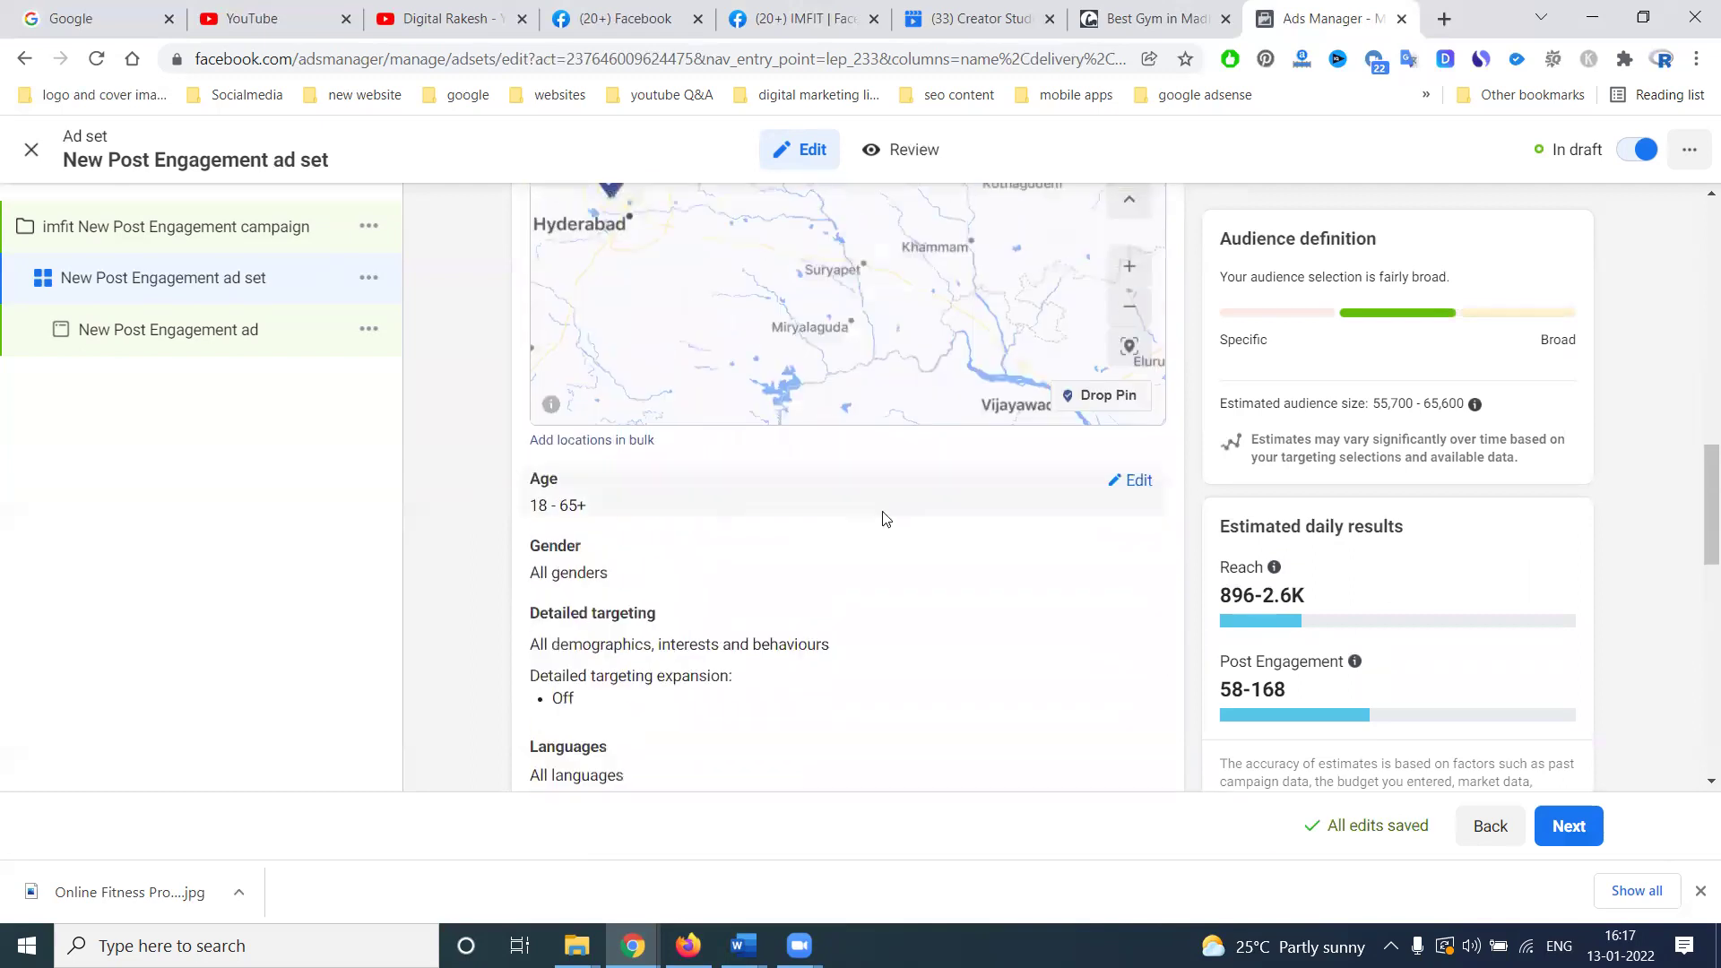
pyautogui.click(1140, 477)
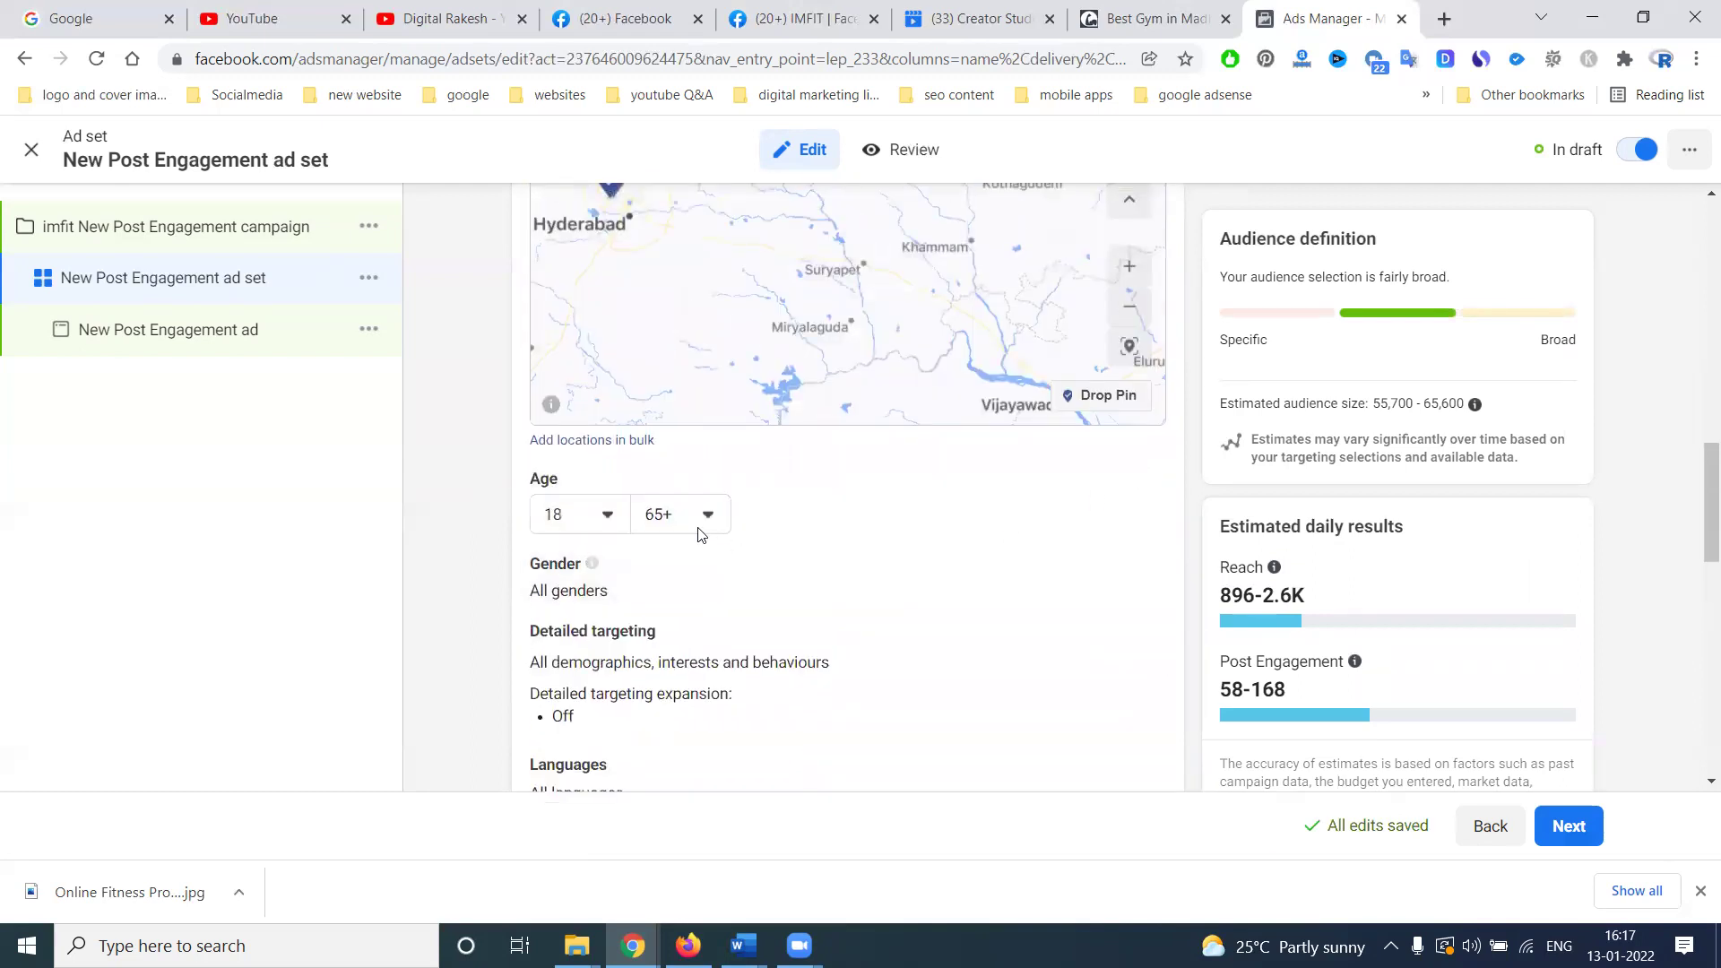
pyautogui.click(676, 514)
pyautogui.scroll(5, 685, 636)
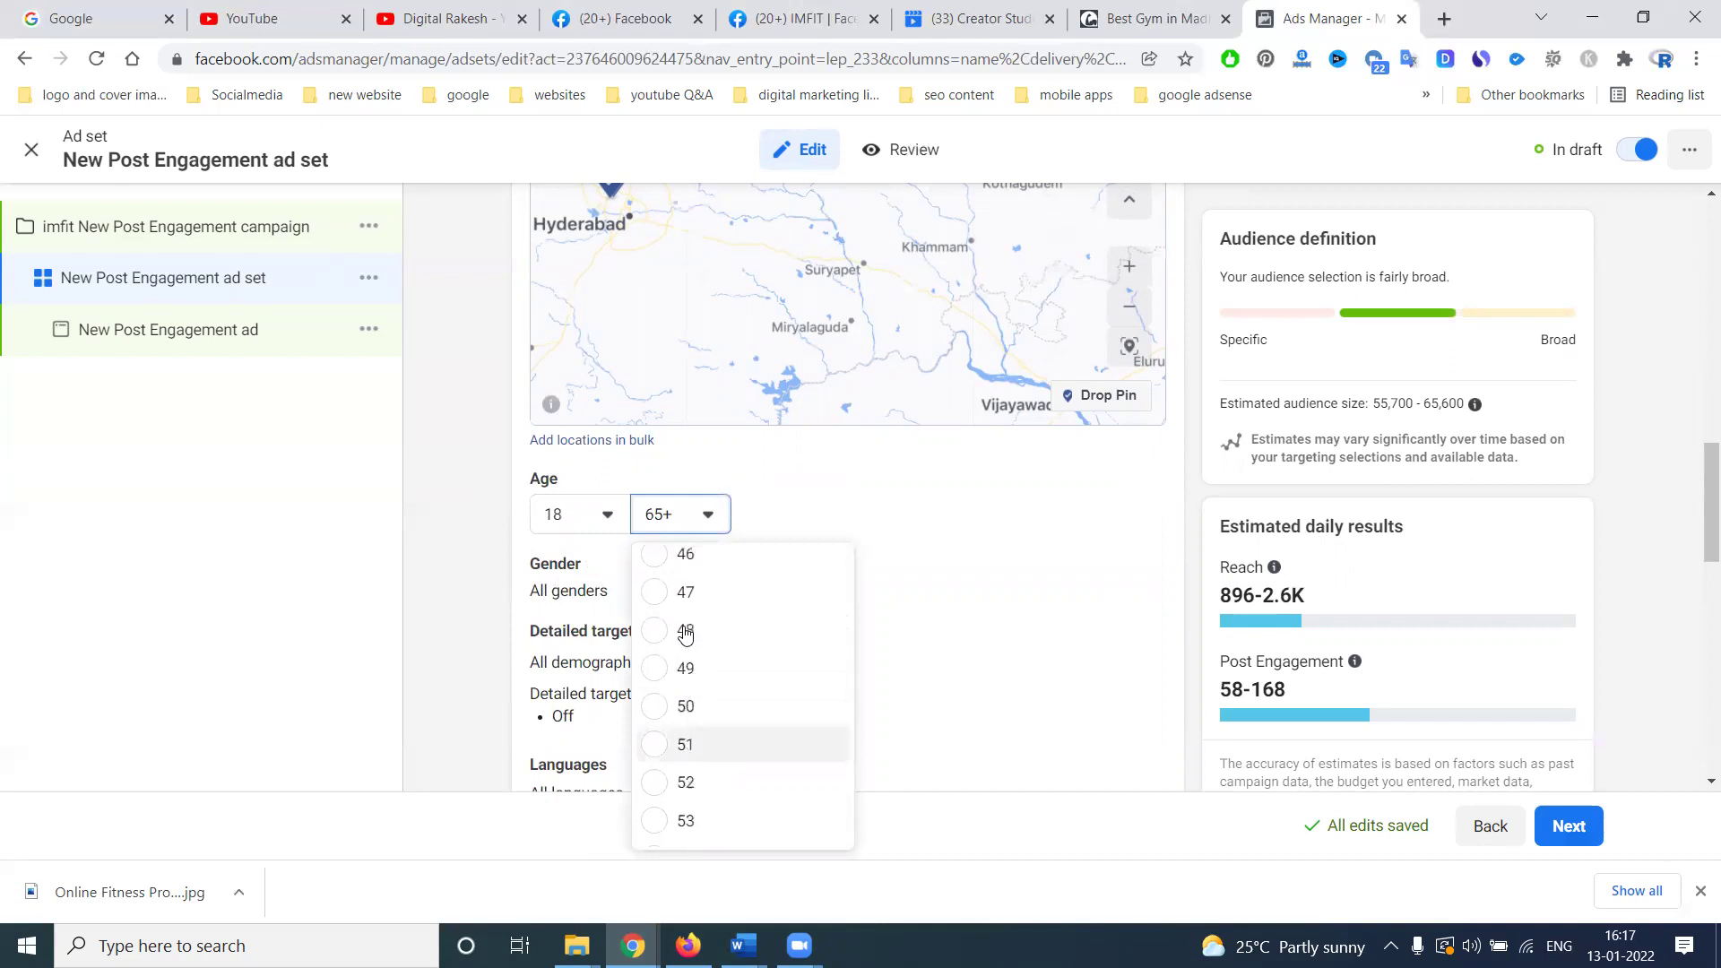
pyautogui.click(695, 706)
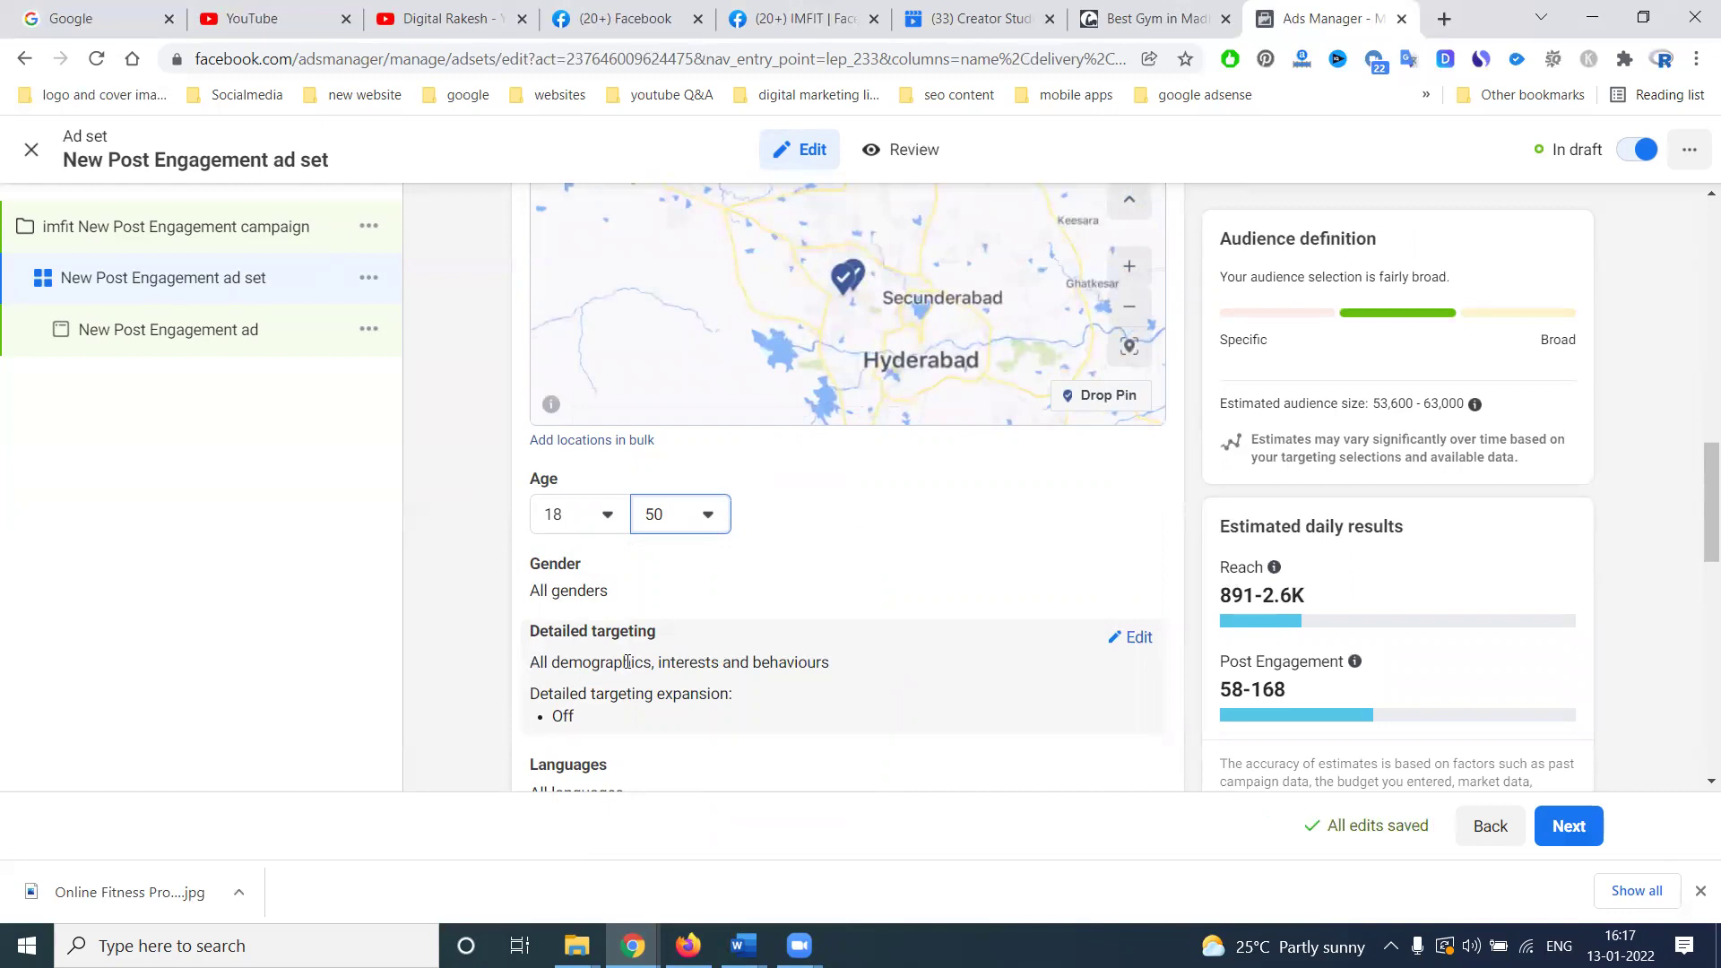
# Save the configured audience under the name given in the audience name field.
pyautogui.scroll(-1, 627, 662)
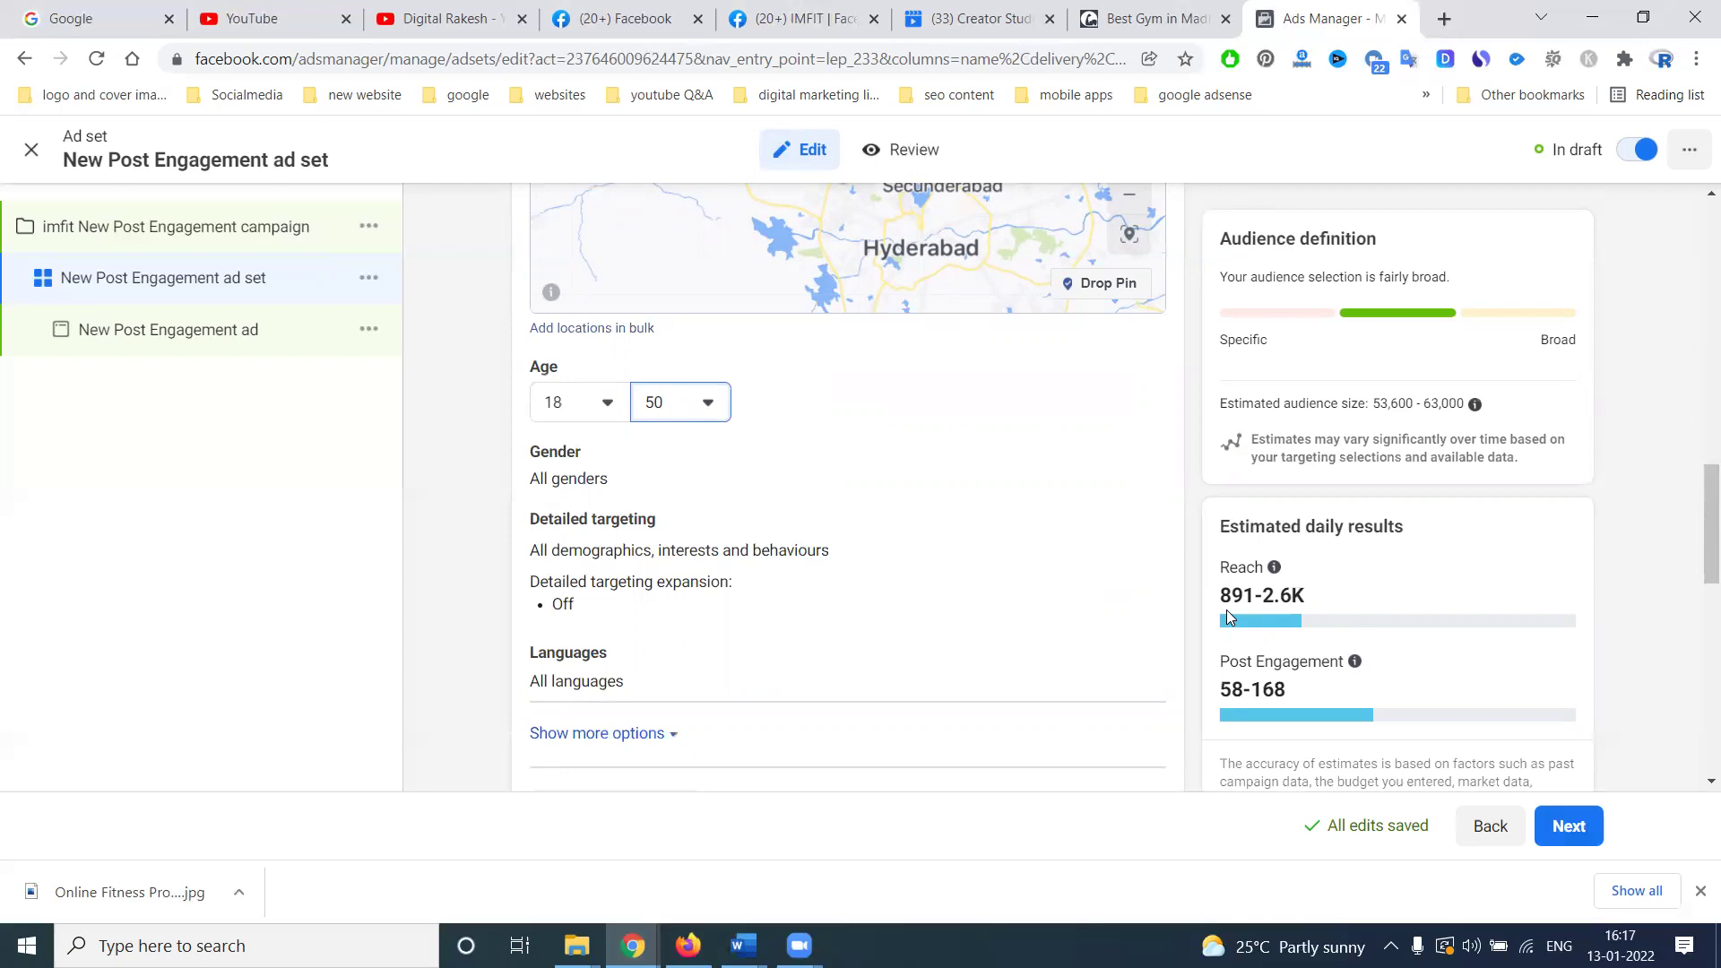
pyautogui.scroll(4, 1021, 535)
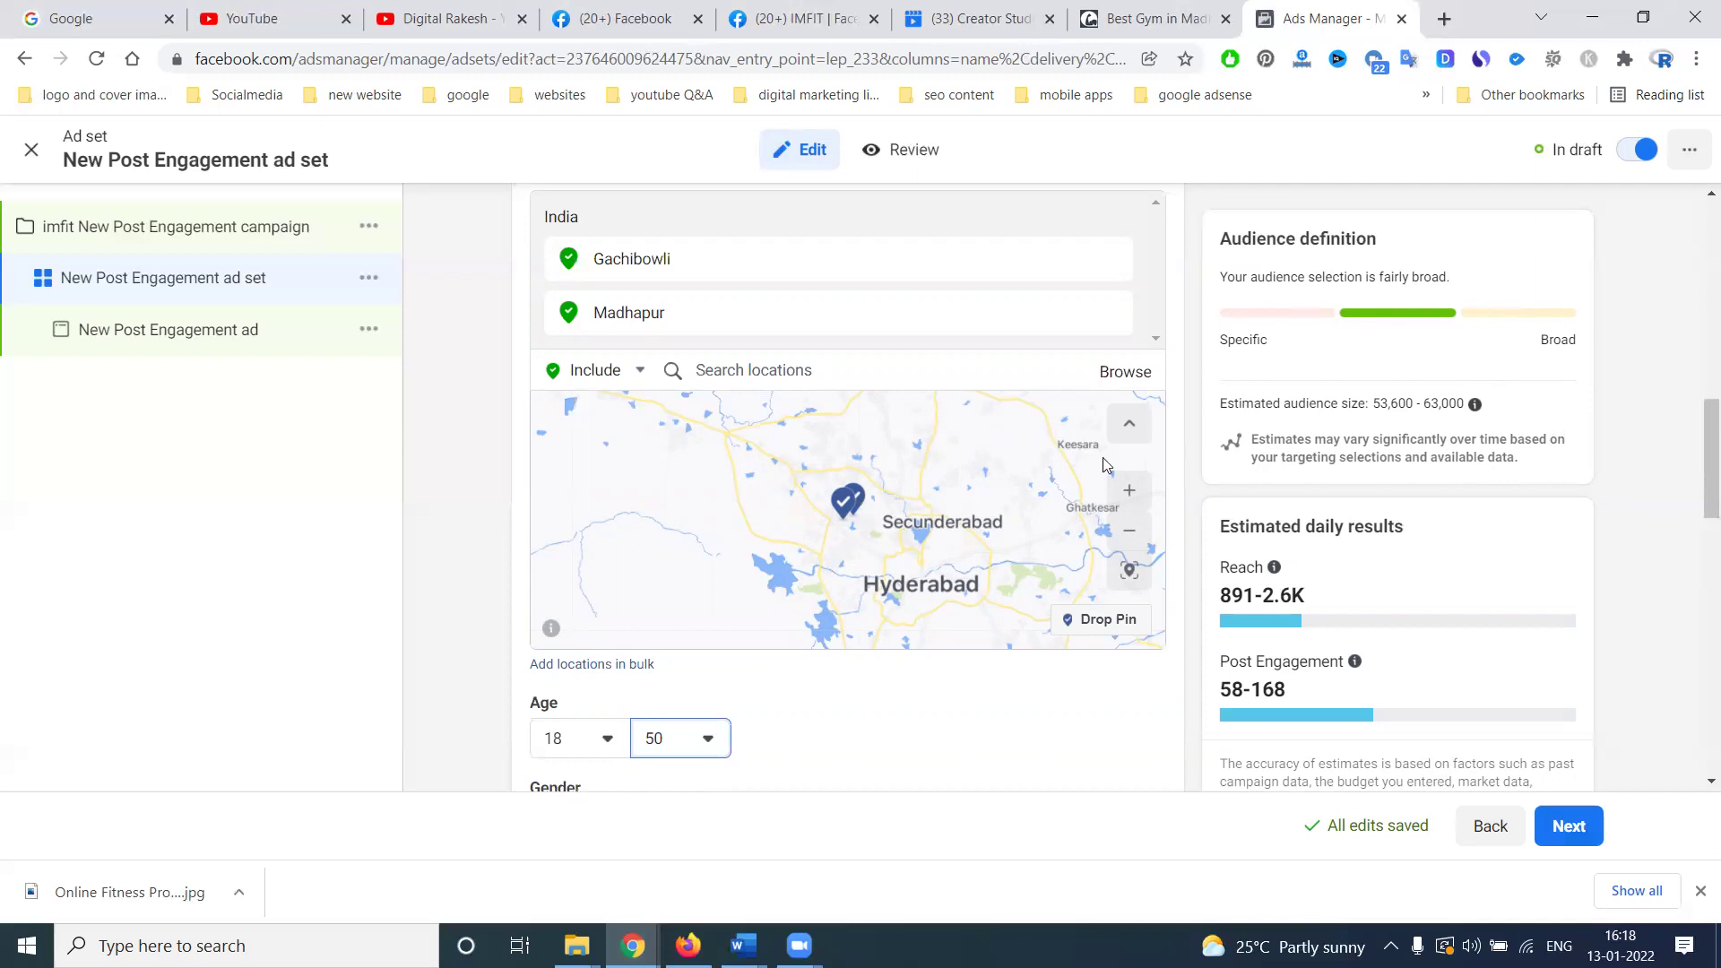
pyautogui.scroll(-2, 970, 620)
pyautogui.scroll(-7, 1042, 706)
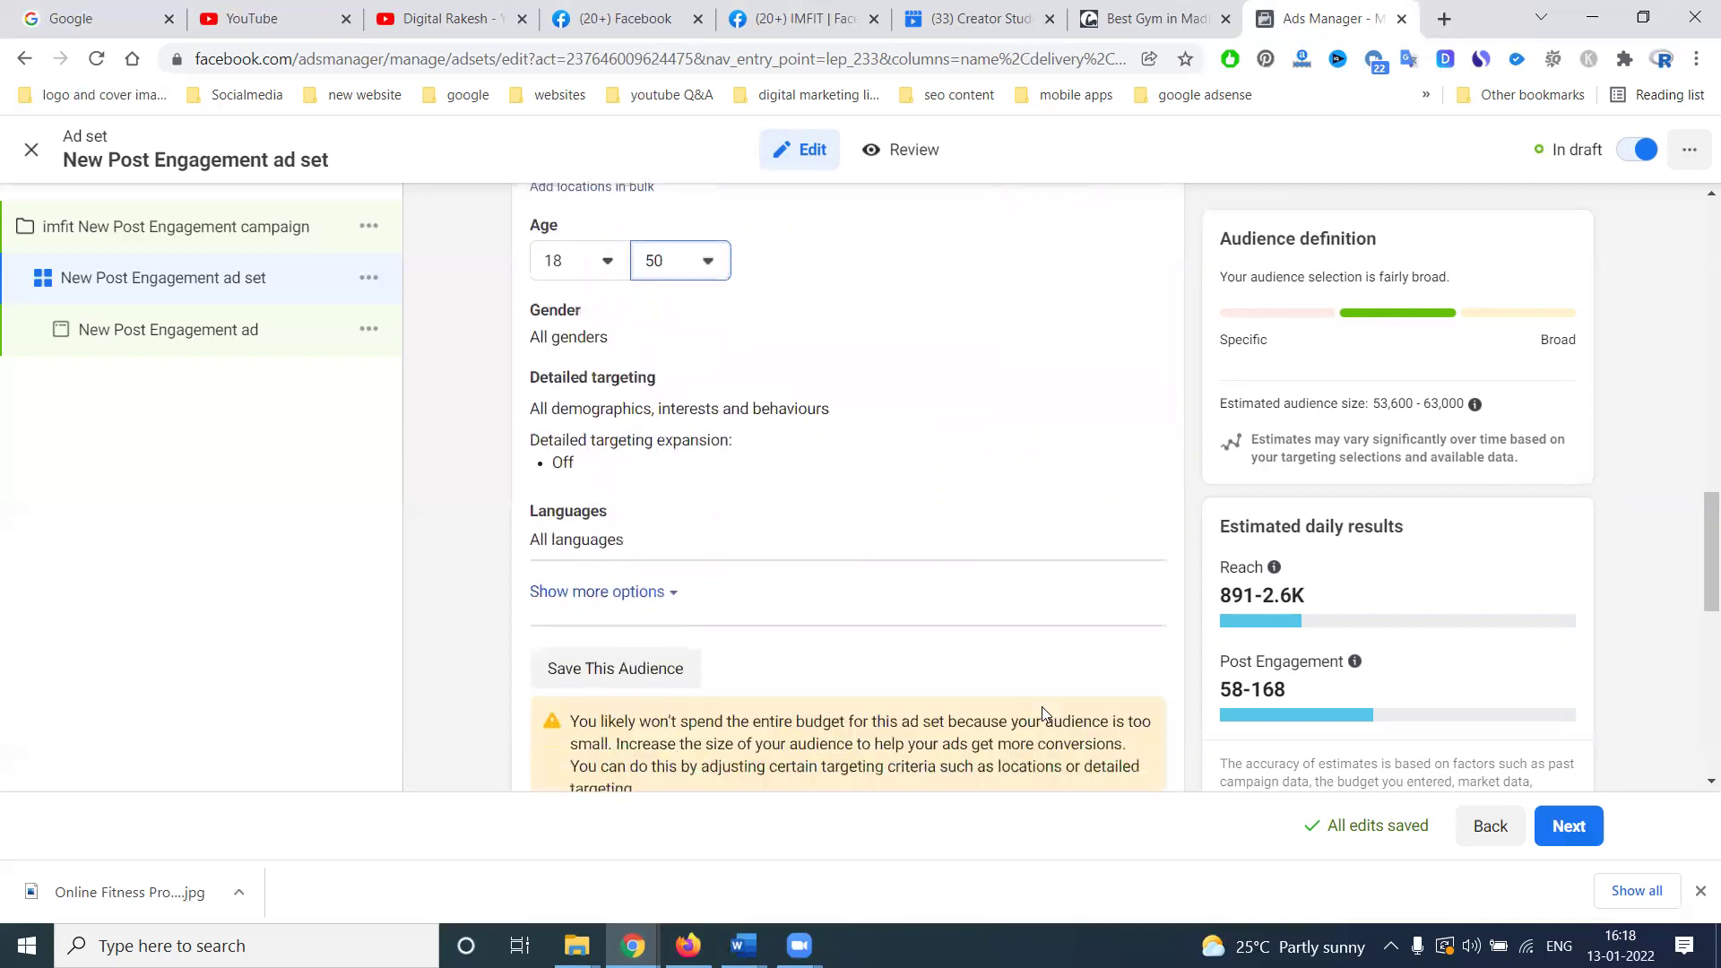
pyautogui.click(656, 475)
pyautogui.click(1125, 540)
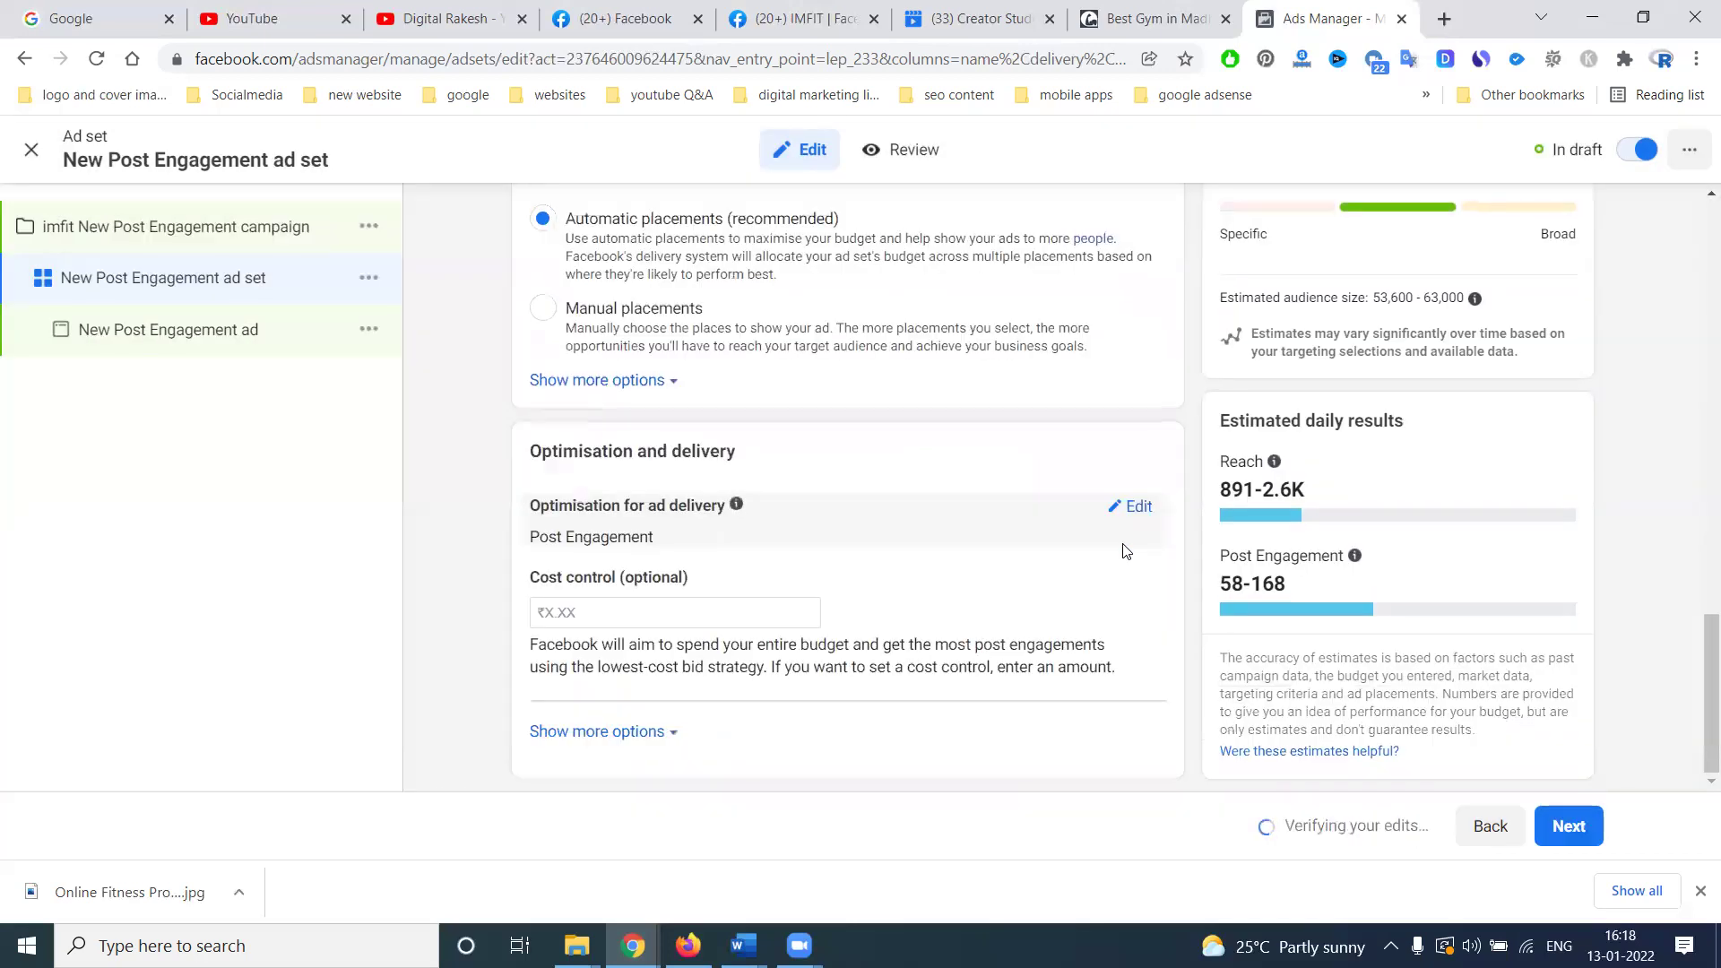
# Review the ad set's budget, audience and delivery settings, and switch its placements to Manual placements.
pyautogui.scroll(3, 1165, 610)
pyautogui.scroll(2, 1165, 611)
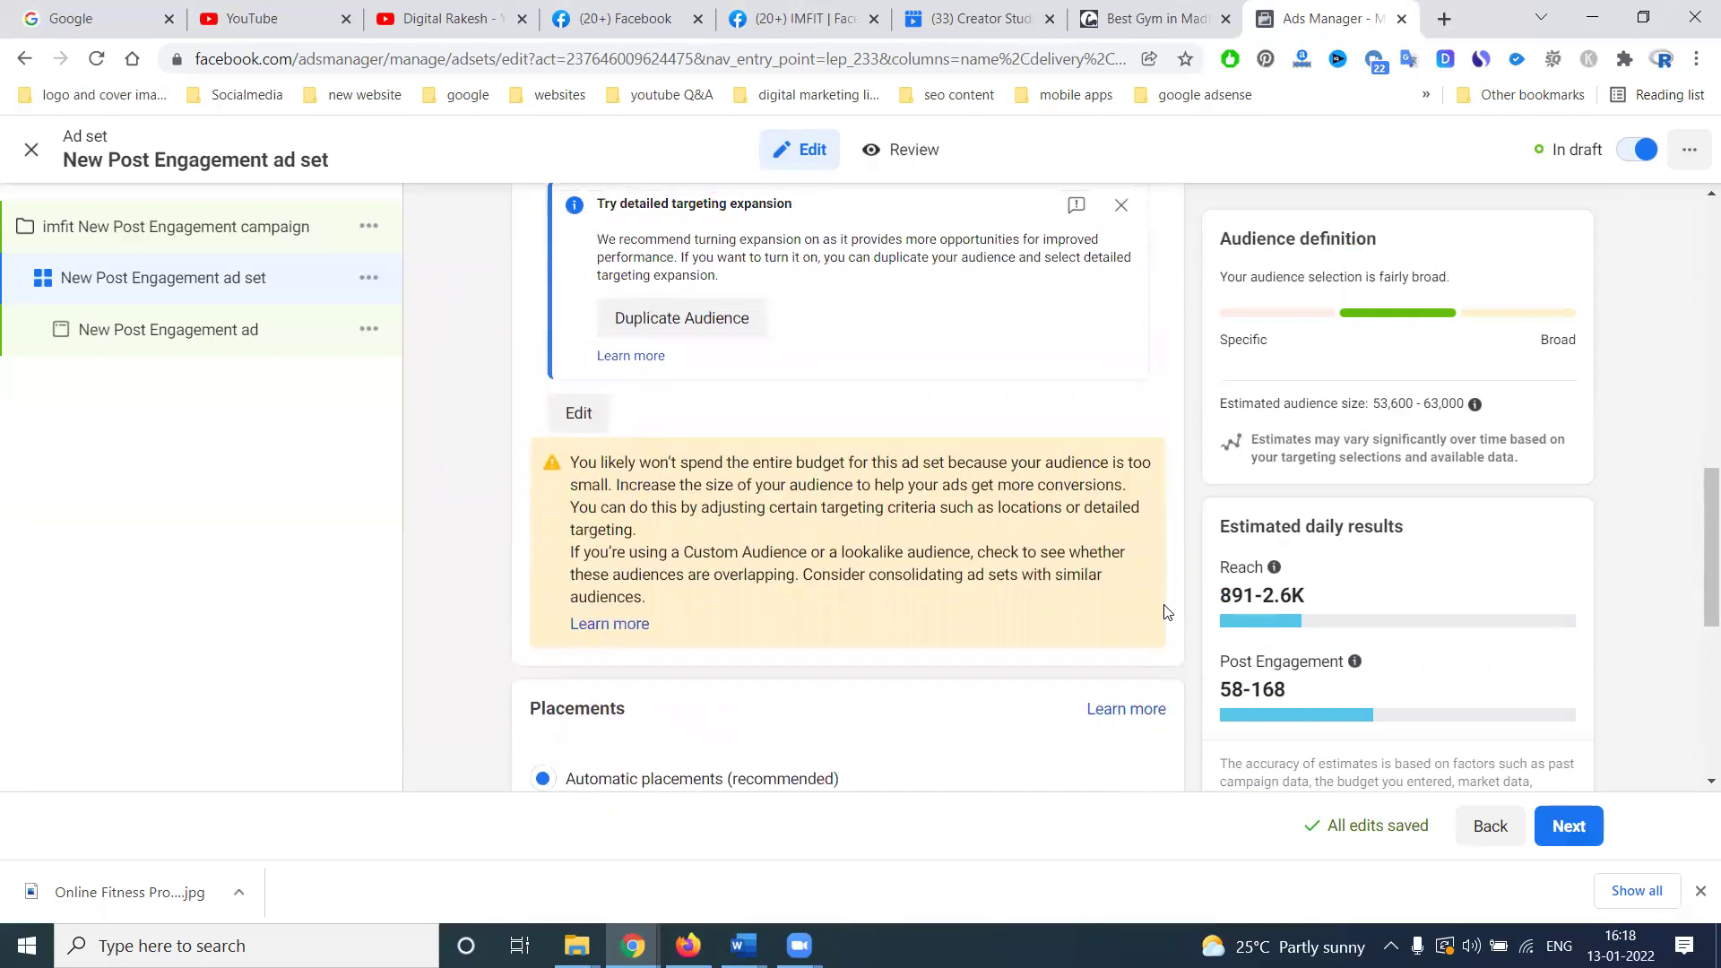
pyautogui.scroll(-4, 1223, 600)
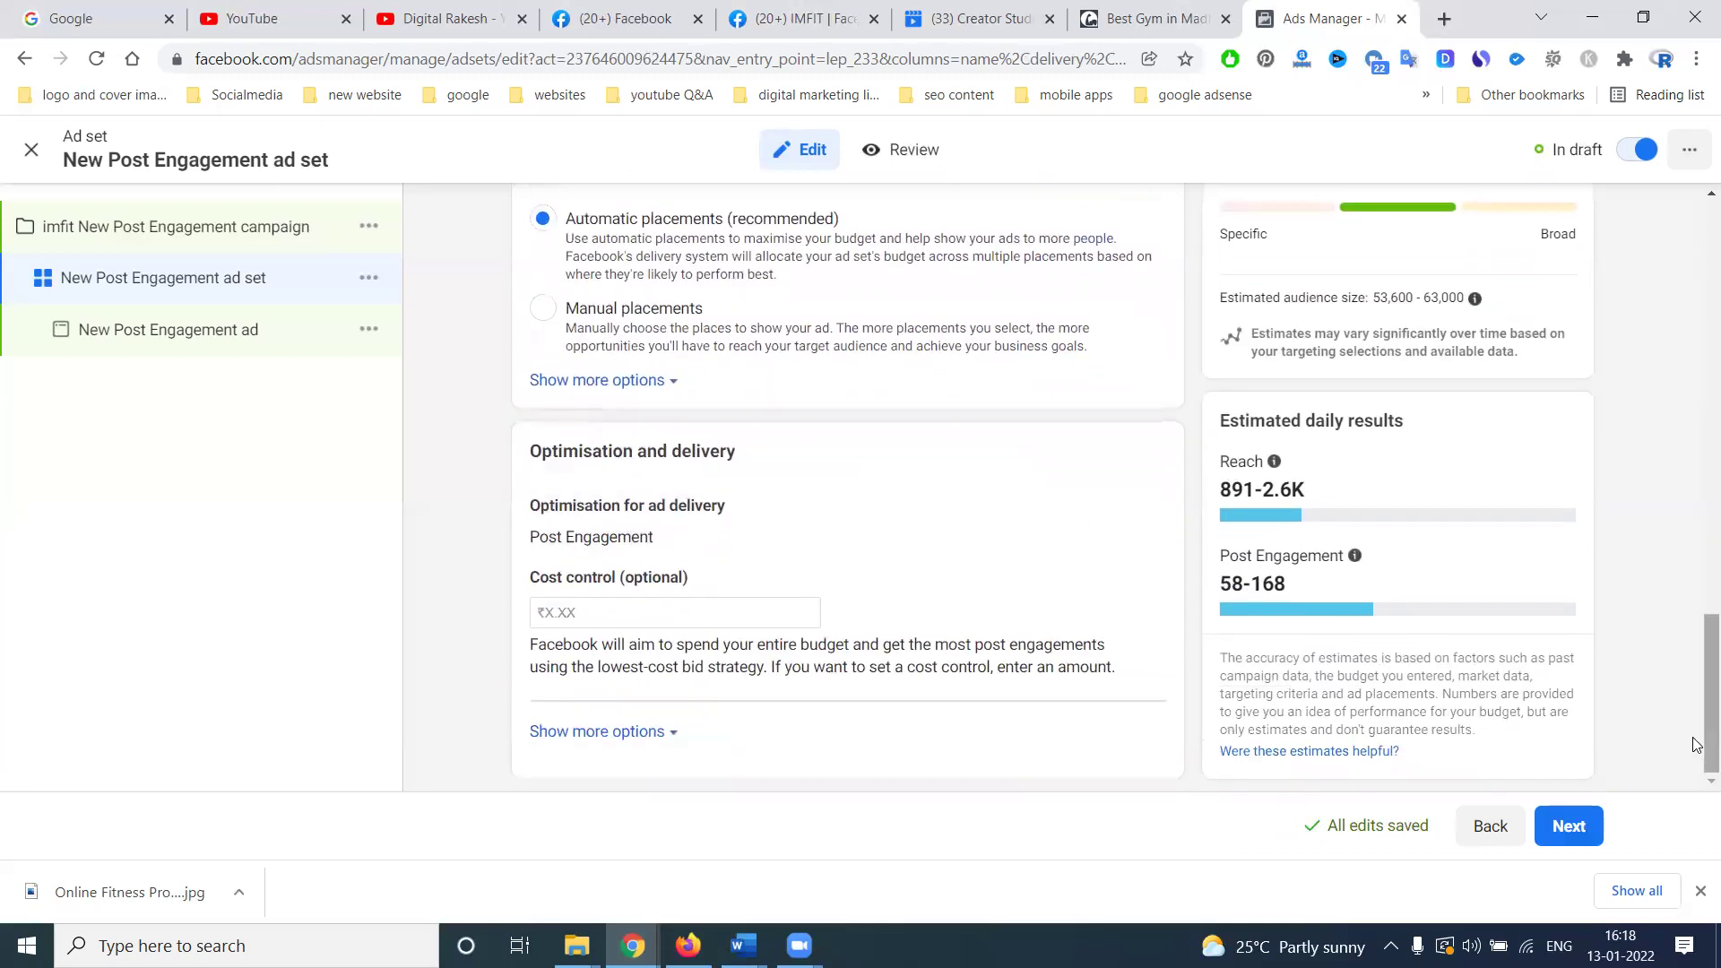
pyautogui.scroll(10, 1697, 740)
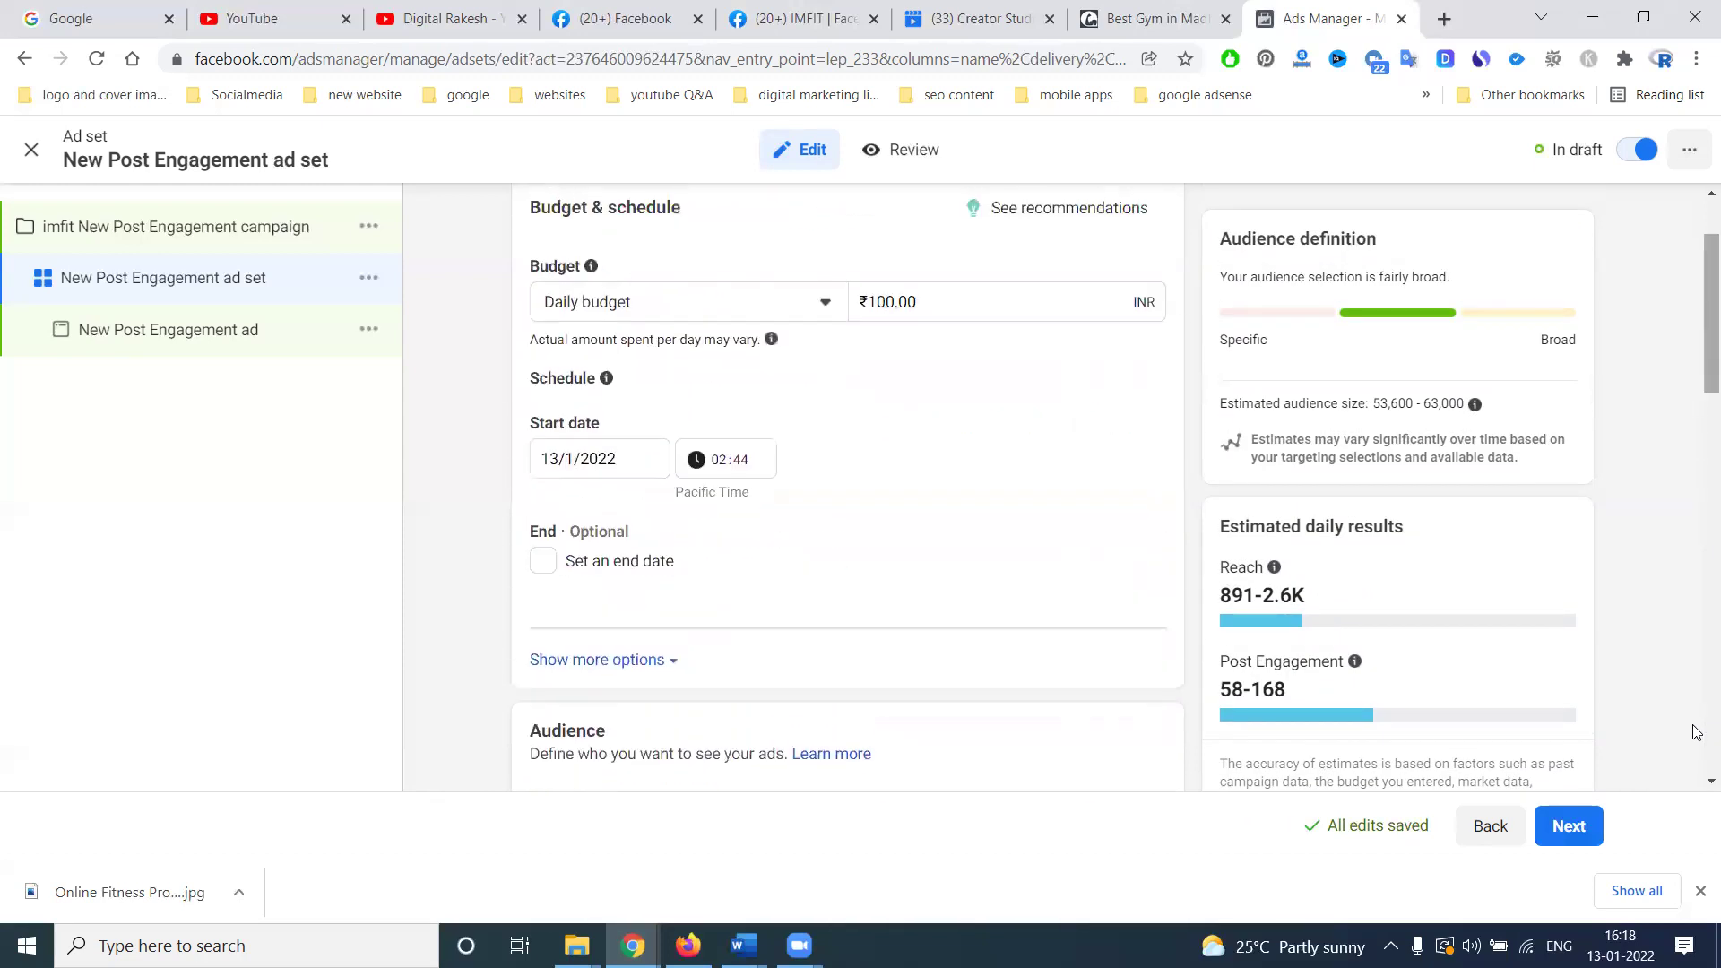
pyautogui.scroll(2, 1697, 732)
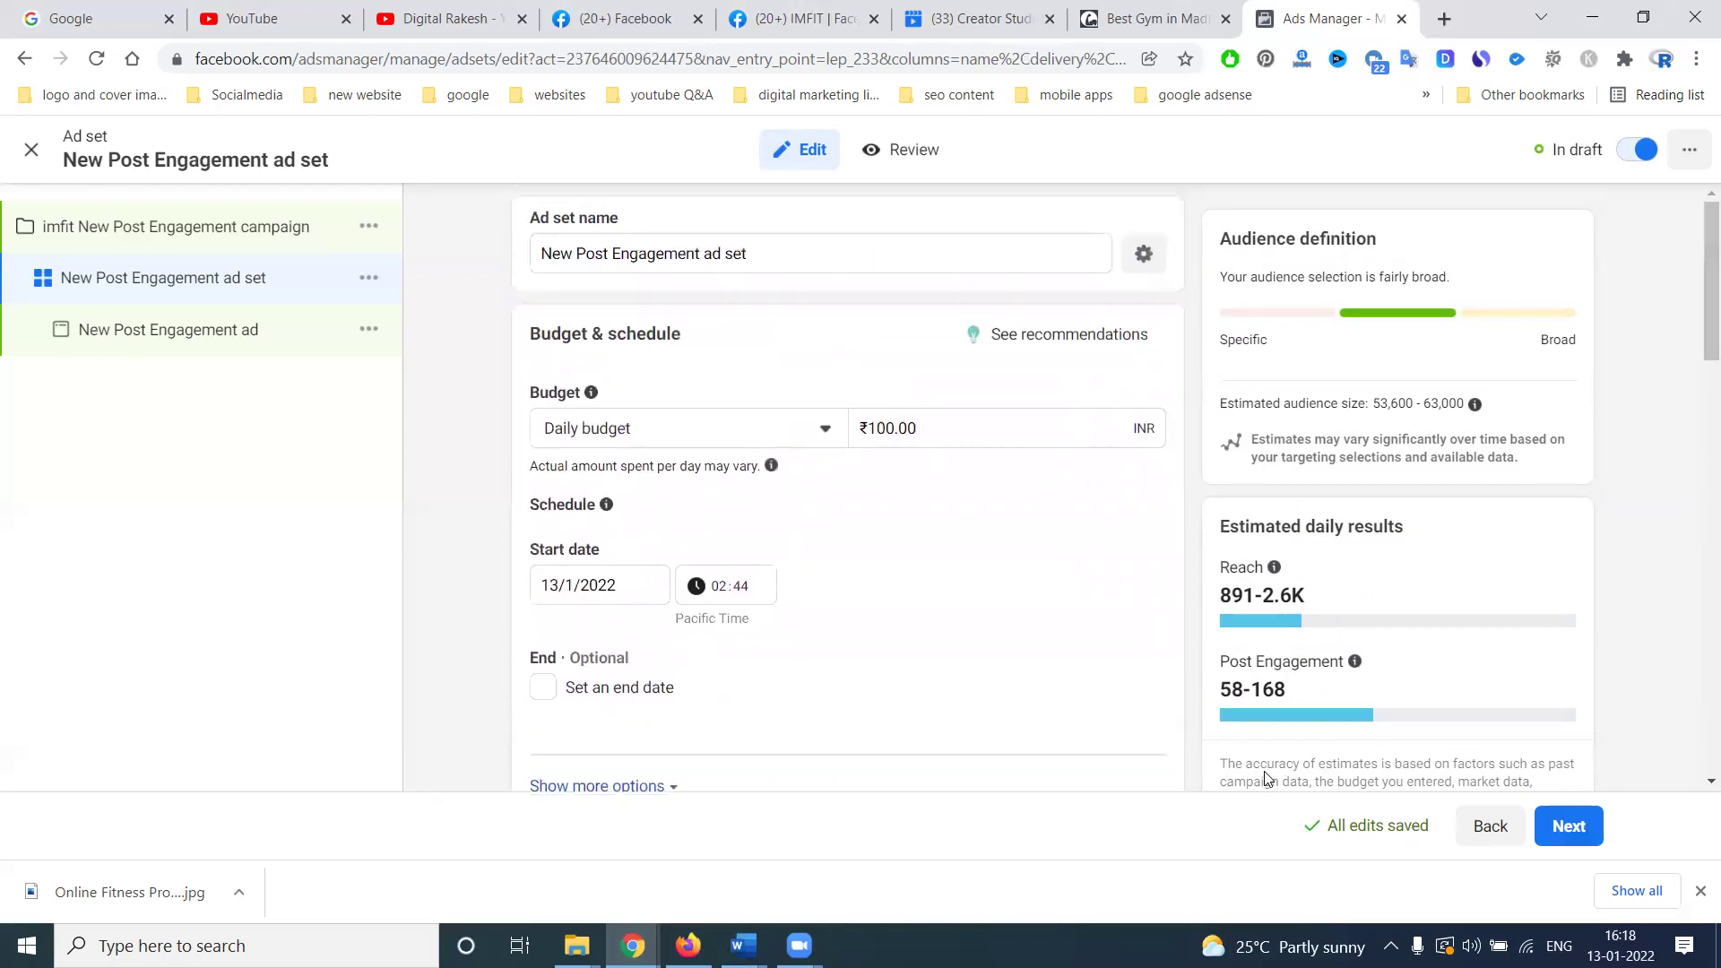
pyautogui.scroll(-10, 1267, 776)
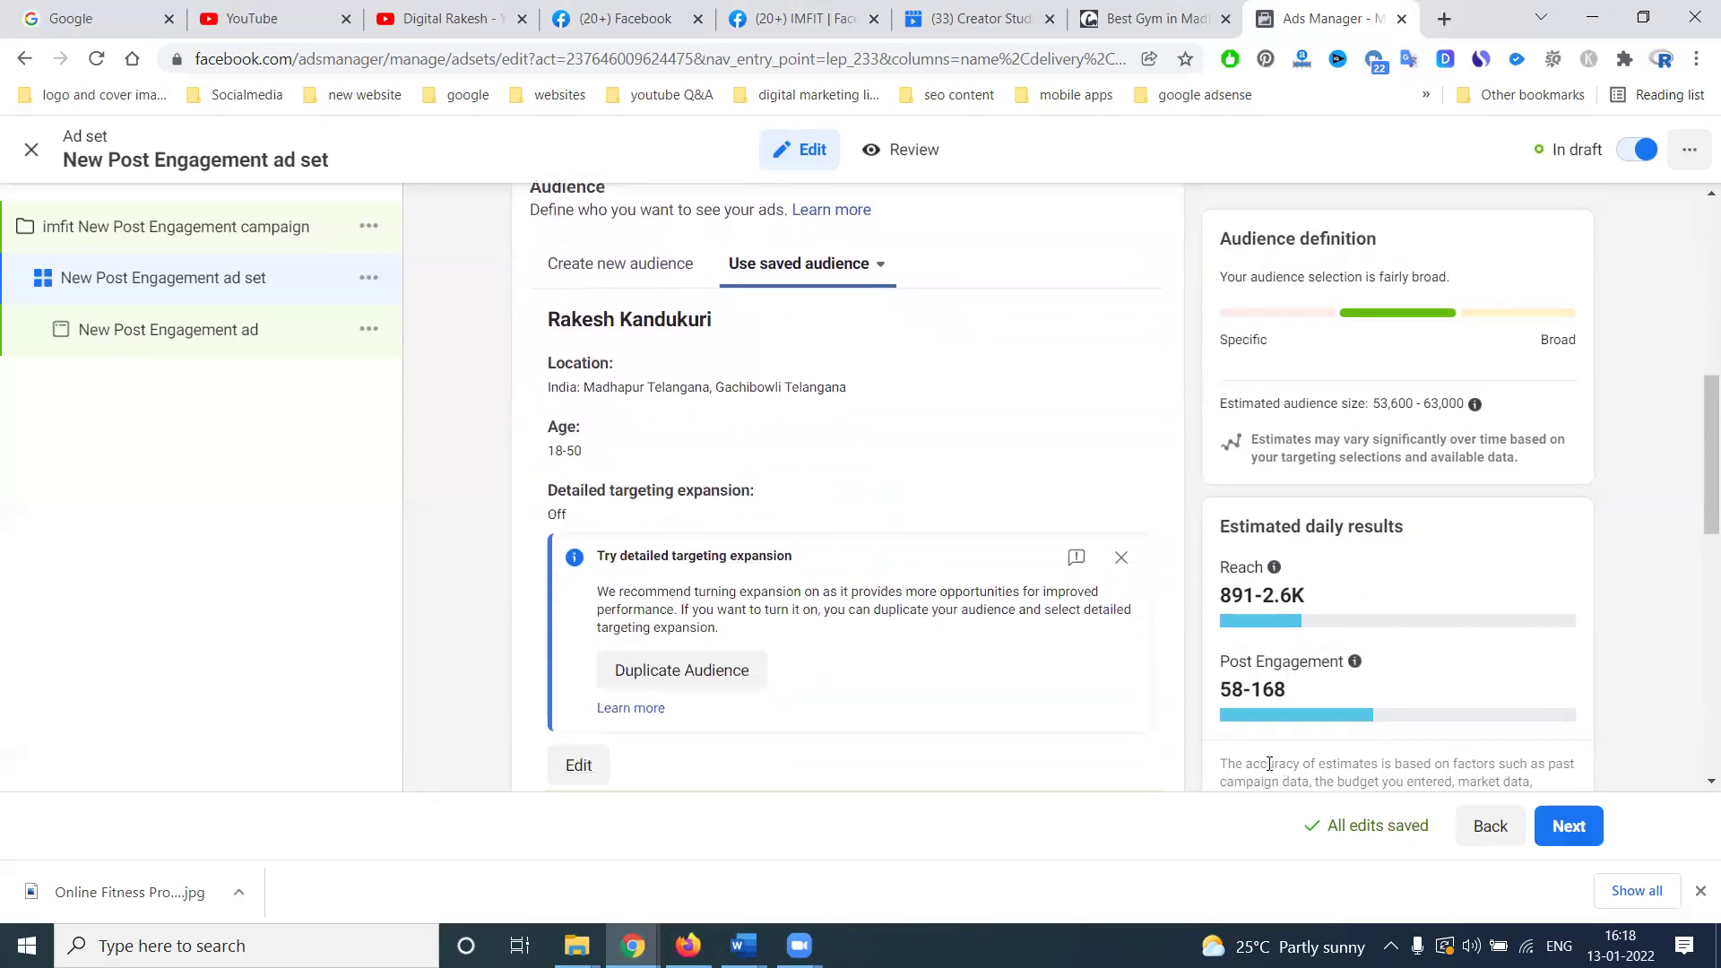
pyautogui.scroll(-5, 1269, 764)
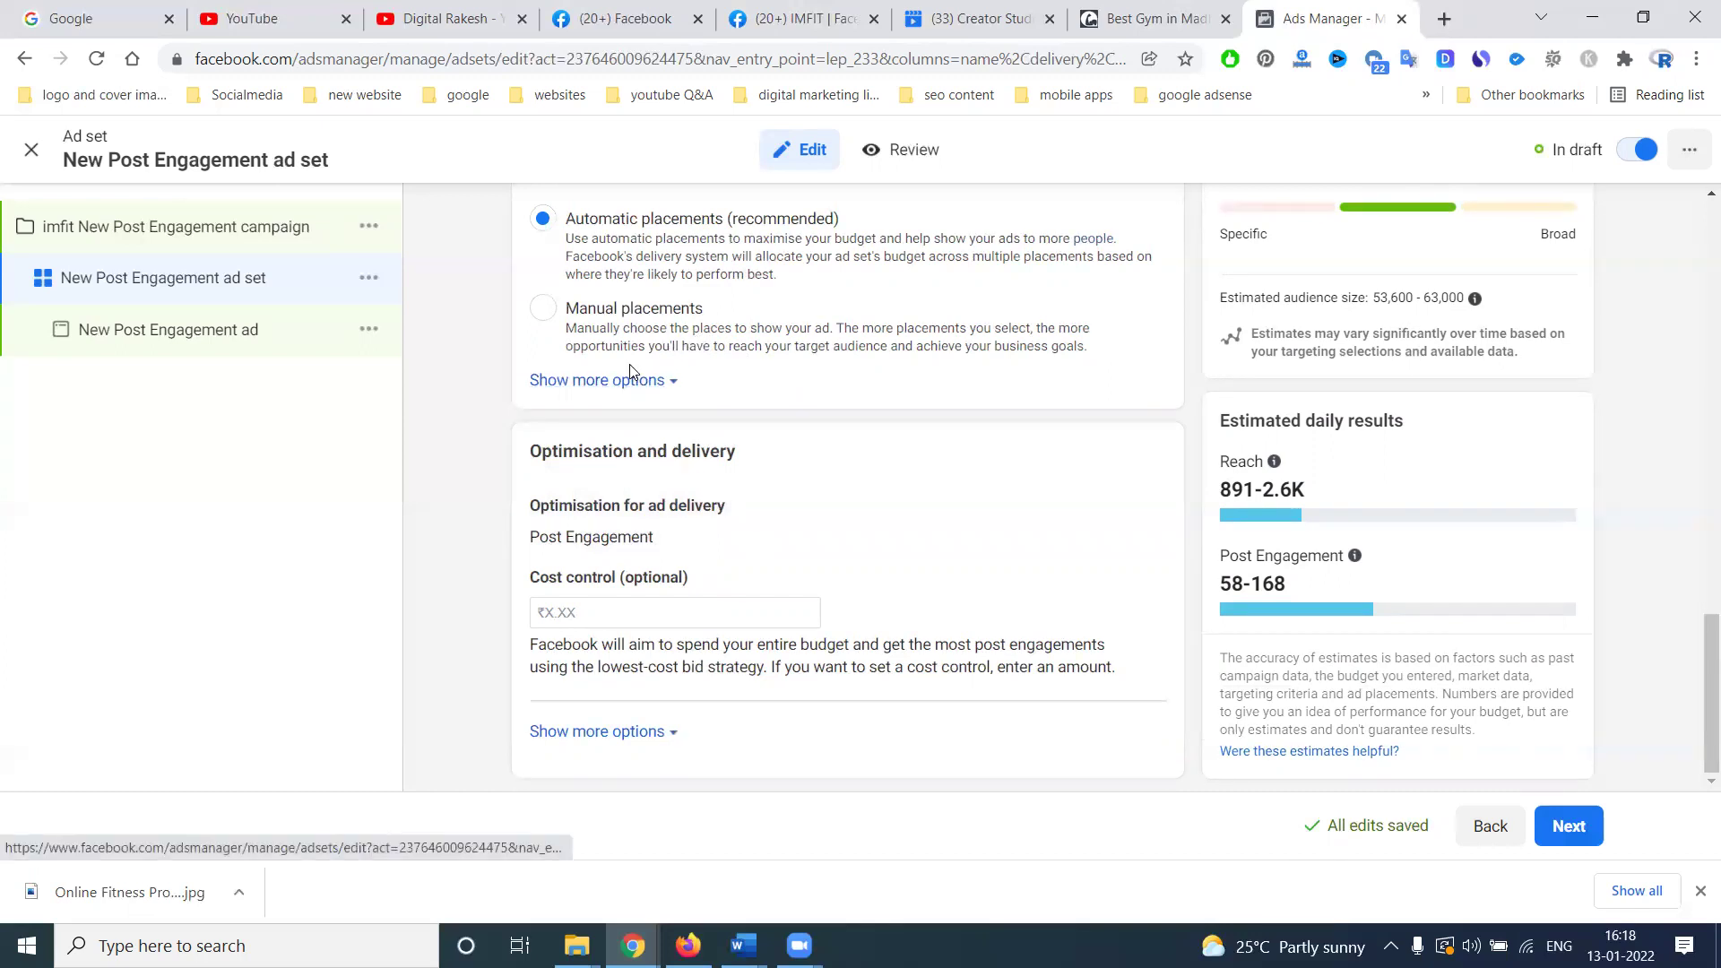
pyautogui.click(544, 309)
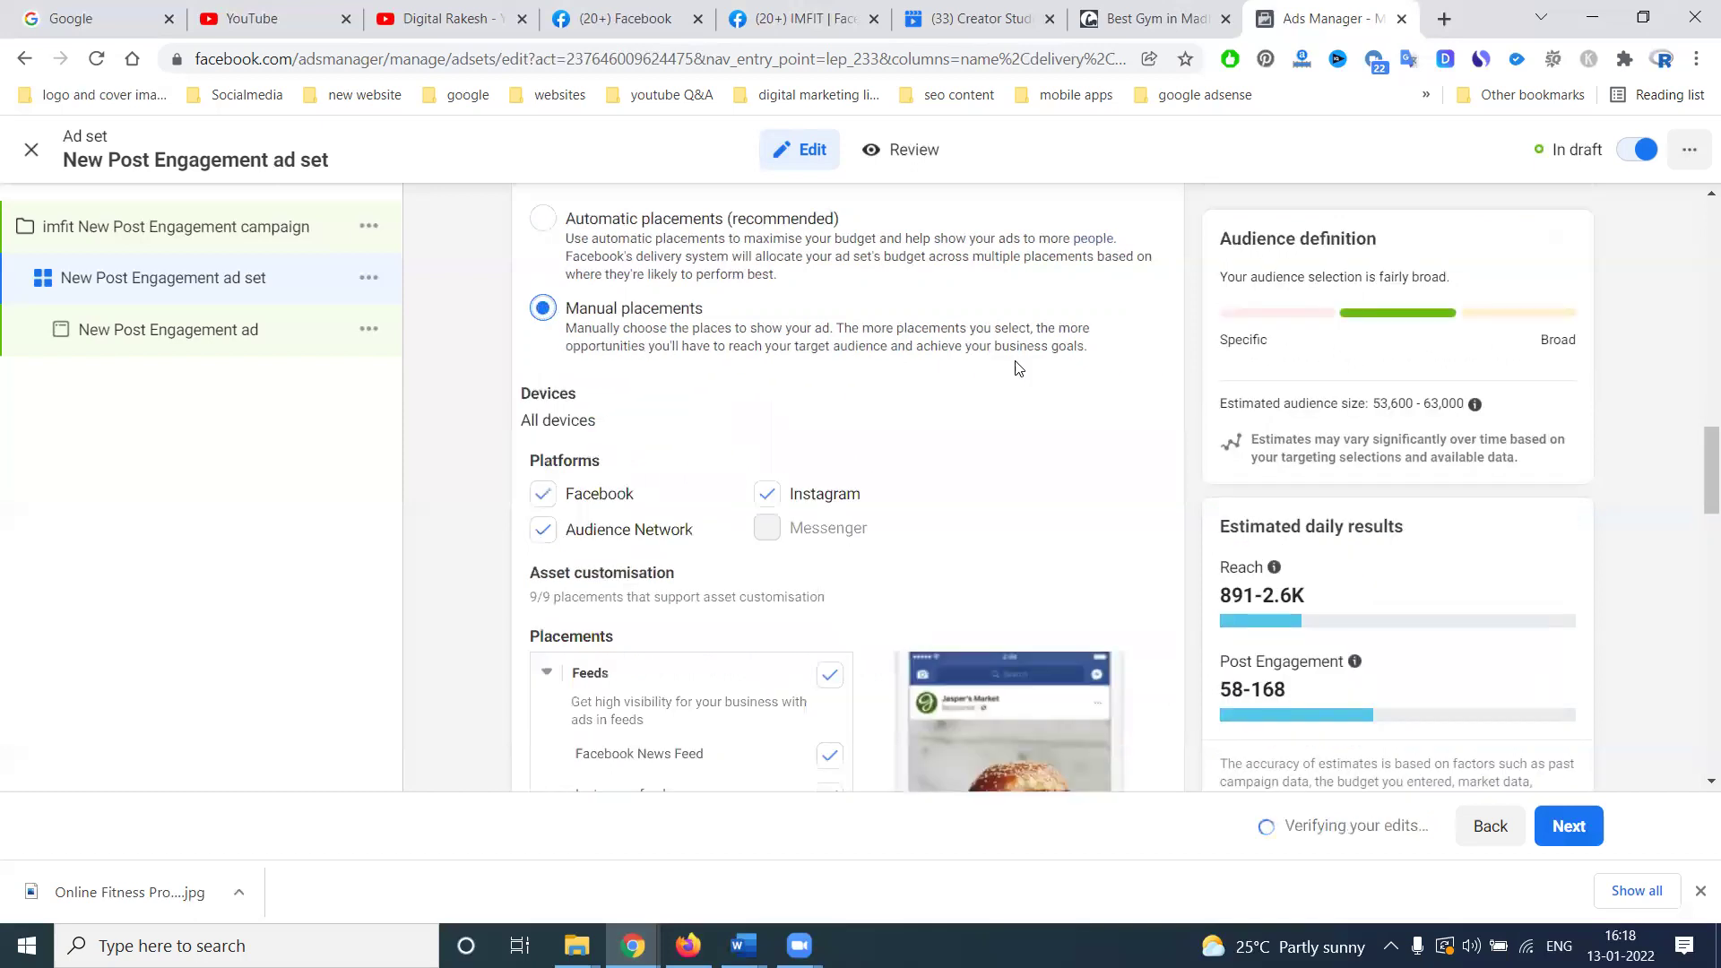
pyautogui.scroll(-1, 1018, 370)
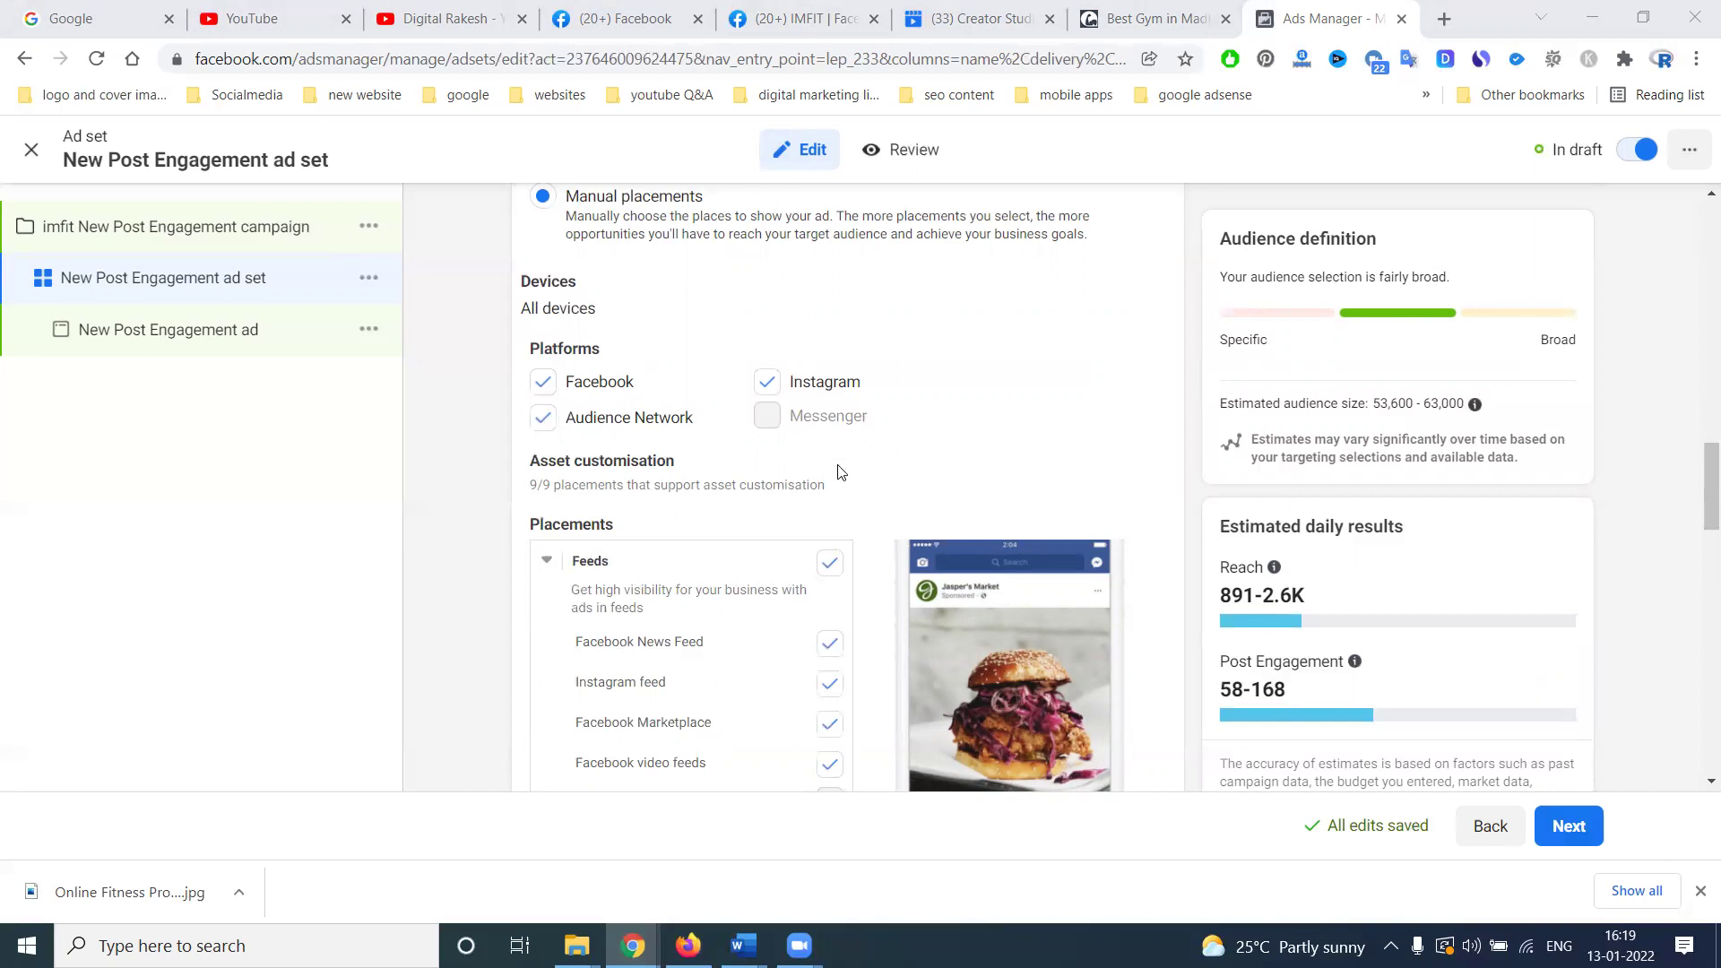
pyautogui.scroll(-8, 896, 538)
pyautogui.scroll(-10, 883, 530)
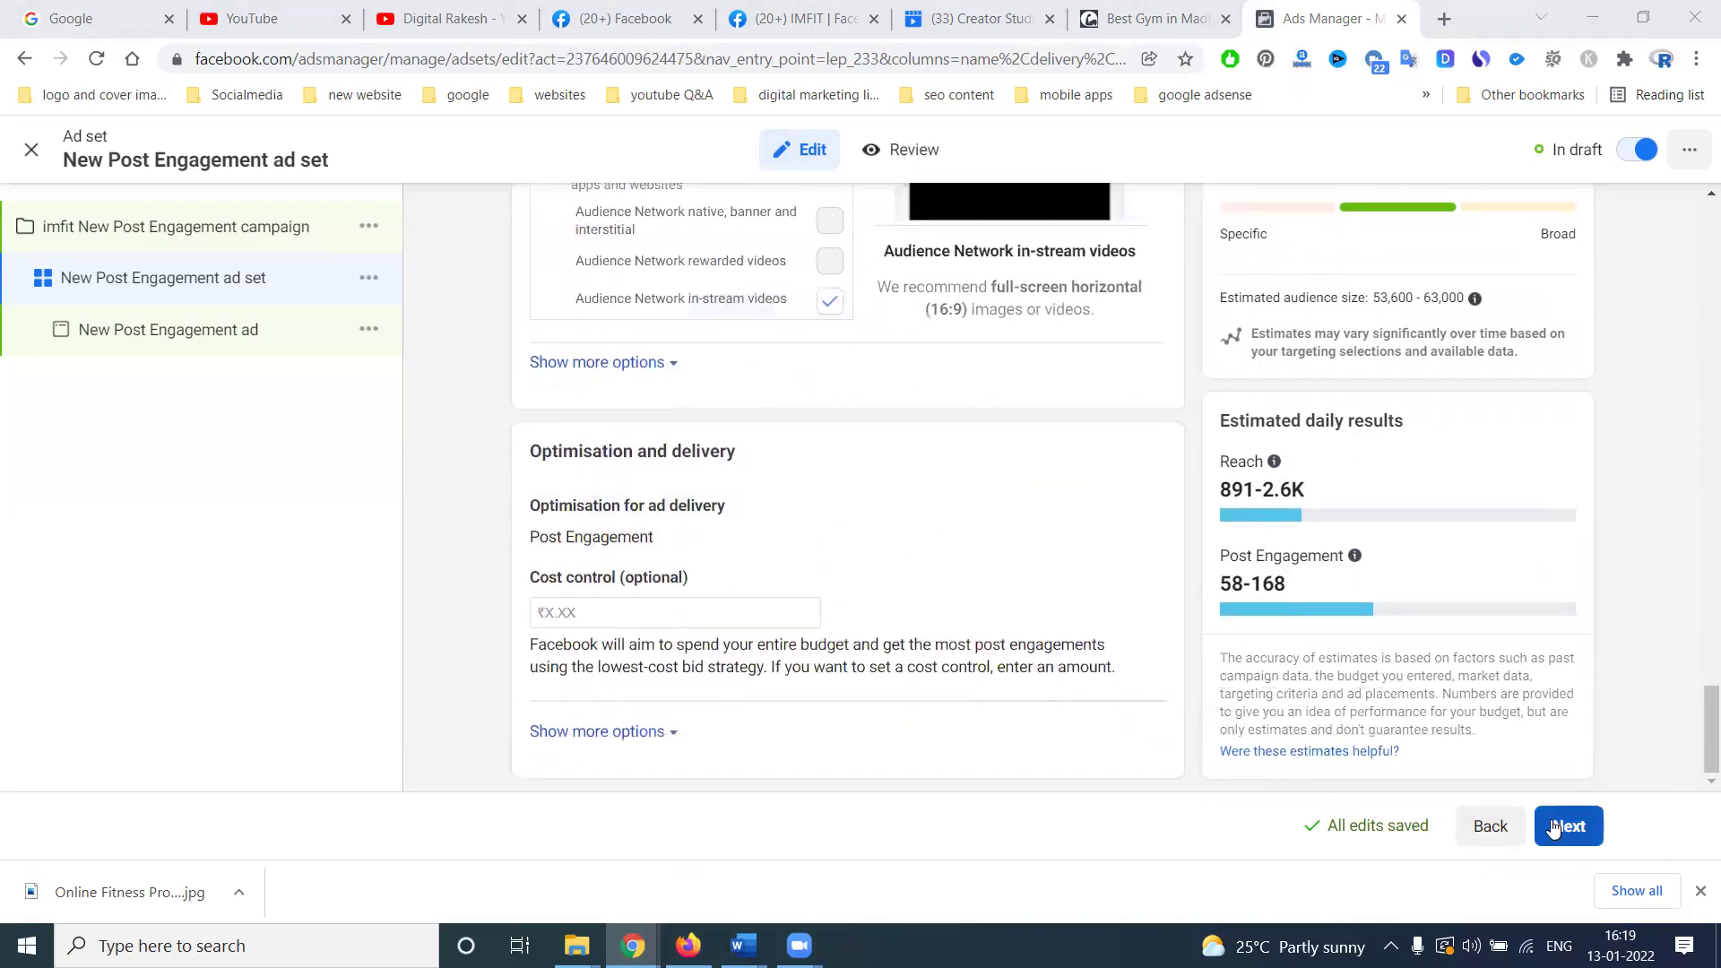
# Continue to the ad level and rename the ad as "imfit New Post Engagement ad".
pyautogui.click(1554, 829)
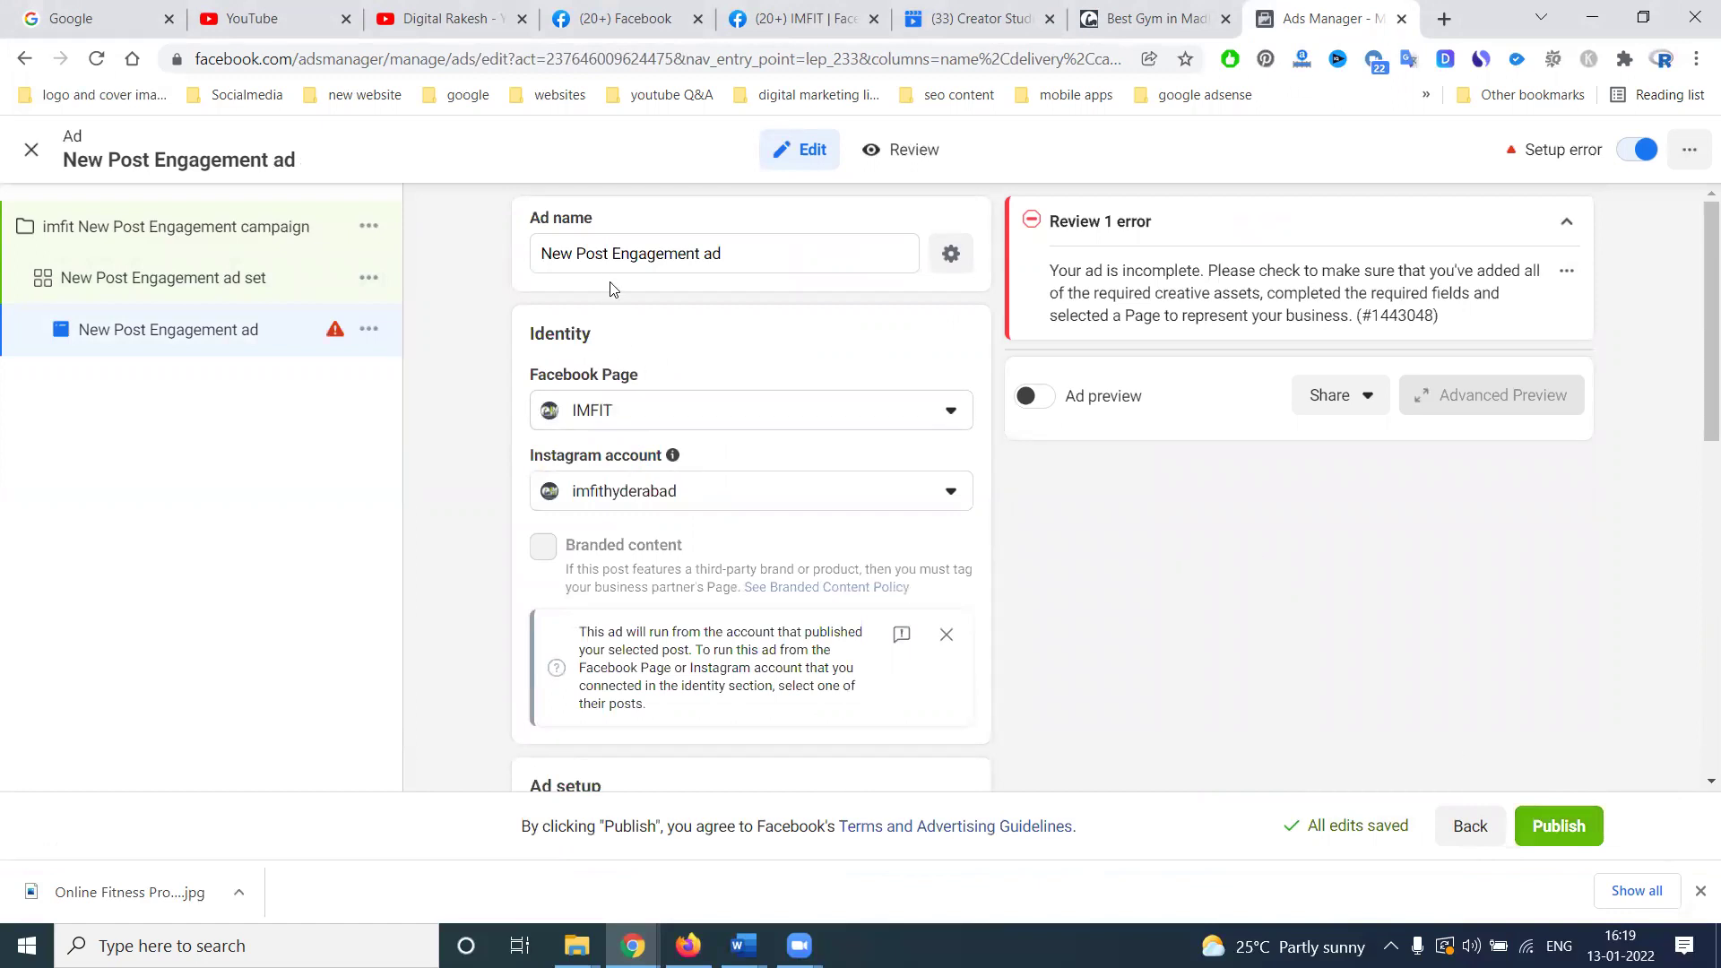
pyautogui.click(550, 252)
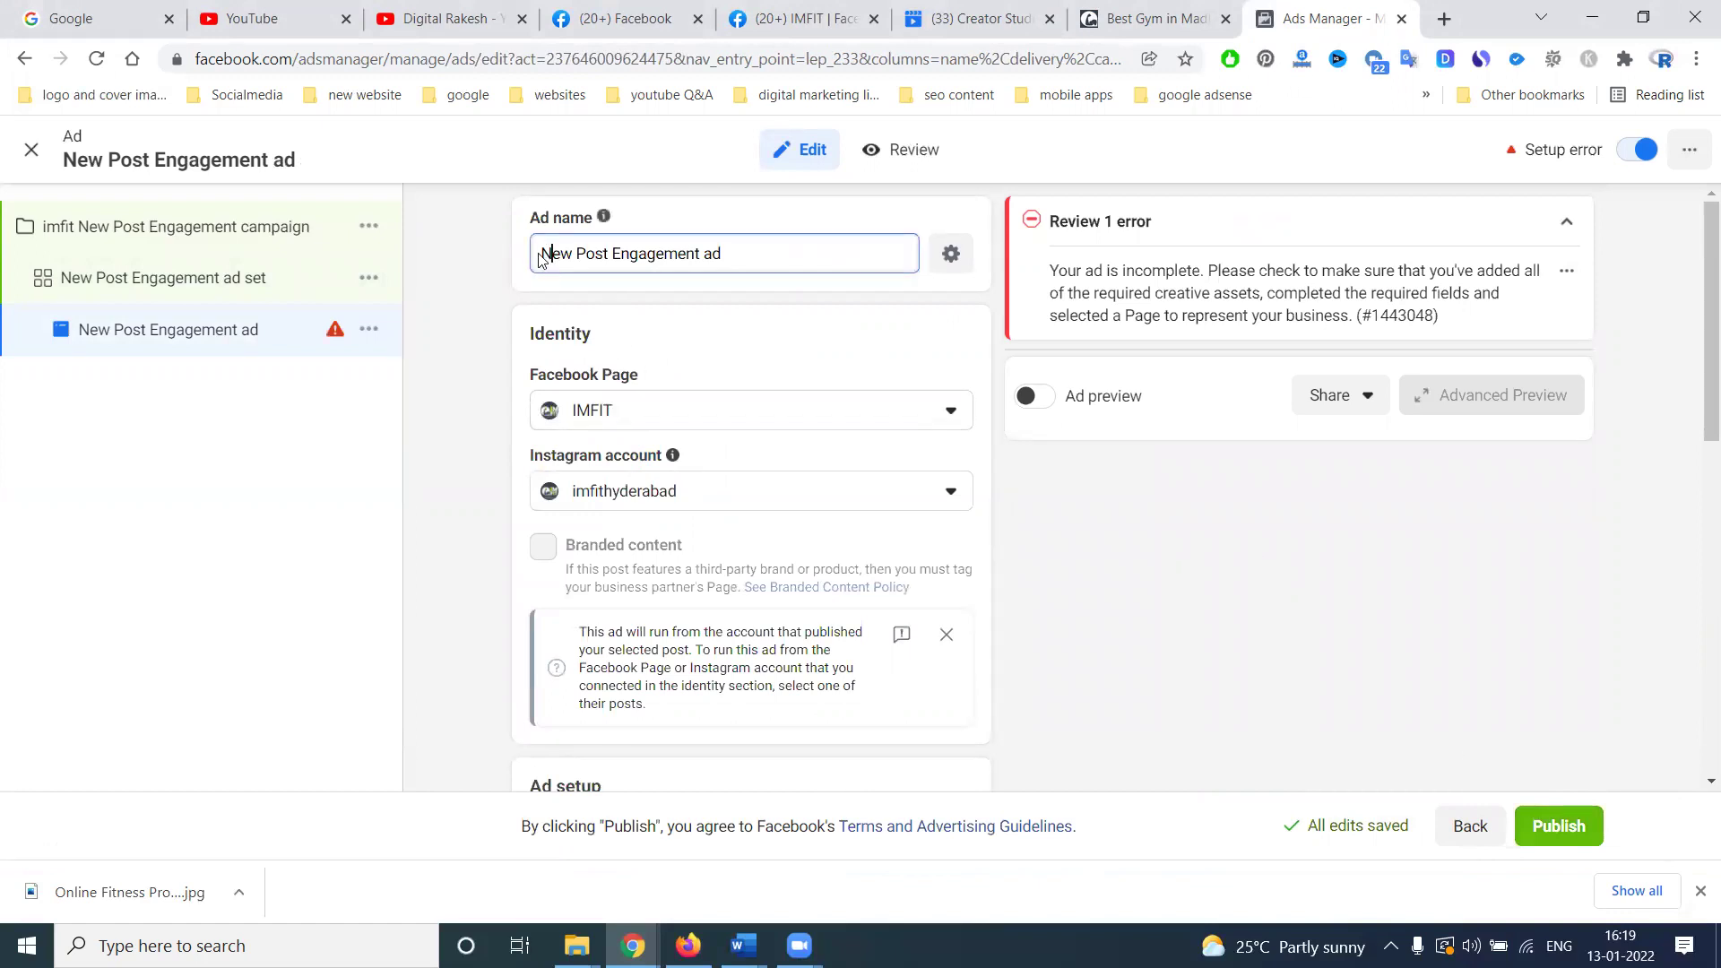
pyautogui.click(542, 254)
pyautogui.write('imfit')
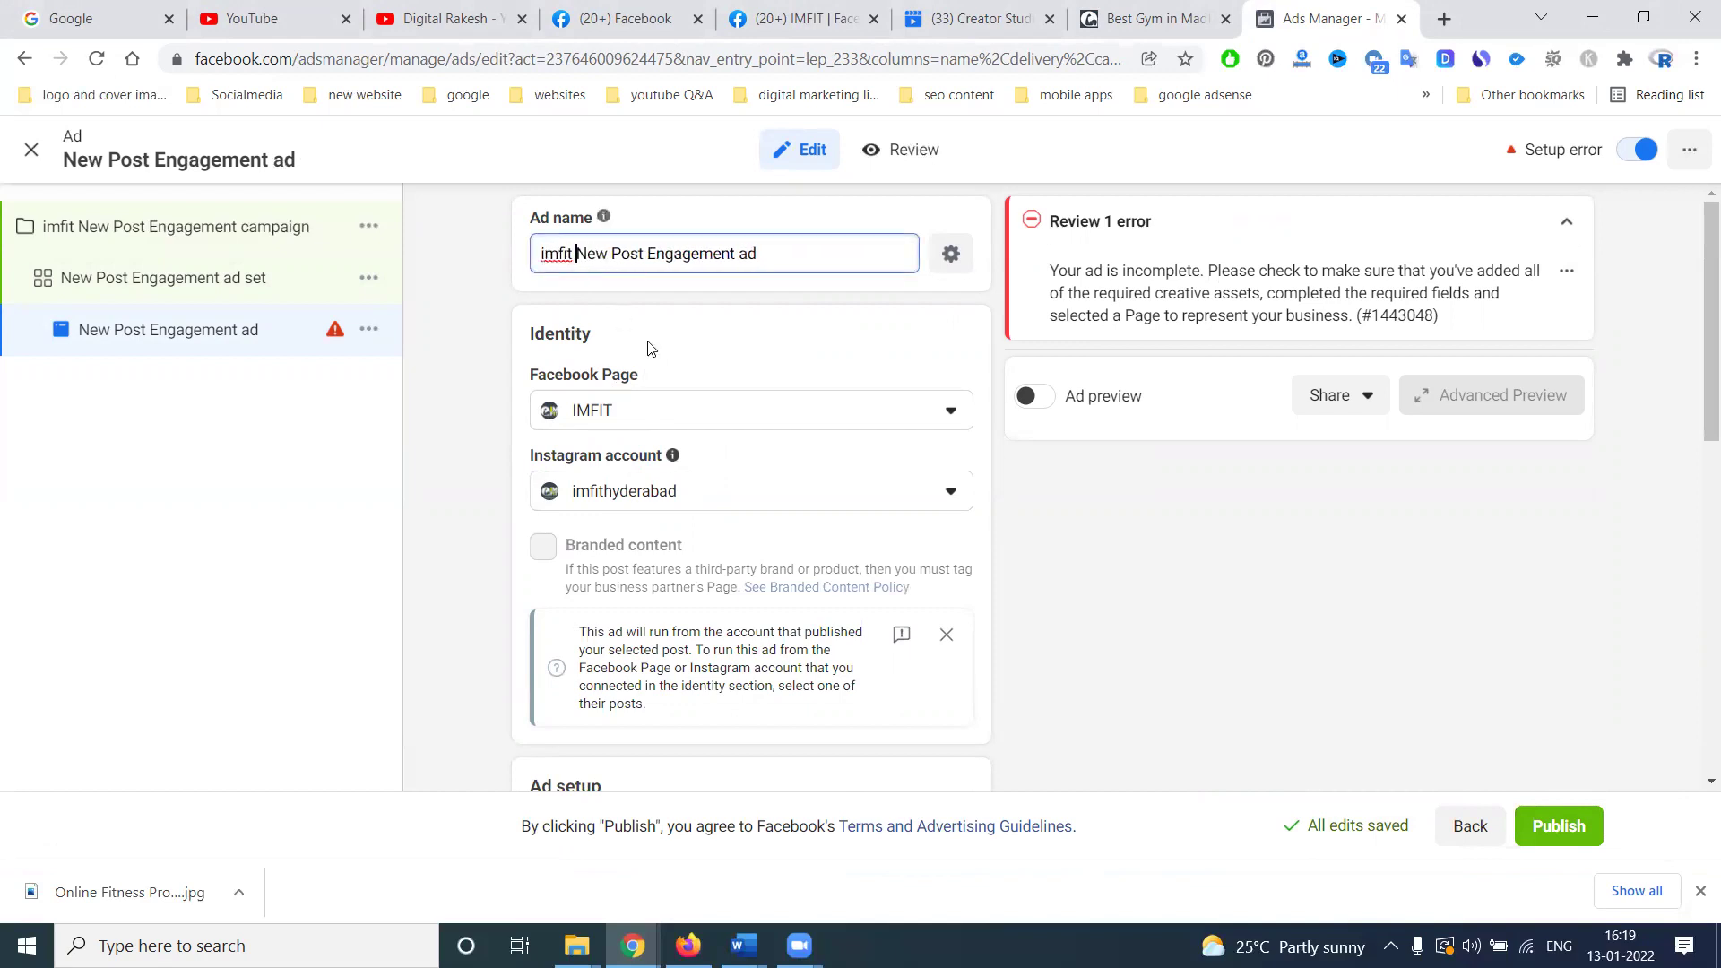
# Check the promotion on the IMFIT page, and switch the ad setup to Create Ad and back to Use existing post.
pyautogui.scroll(-4, 651, 348)
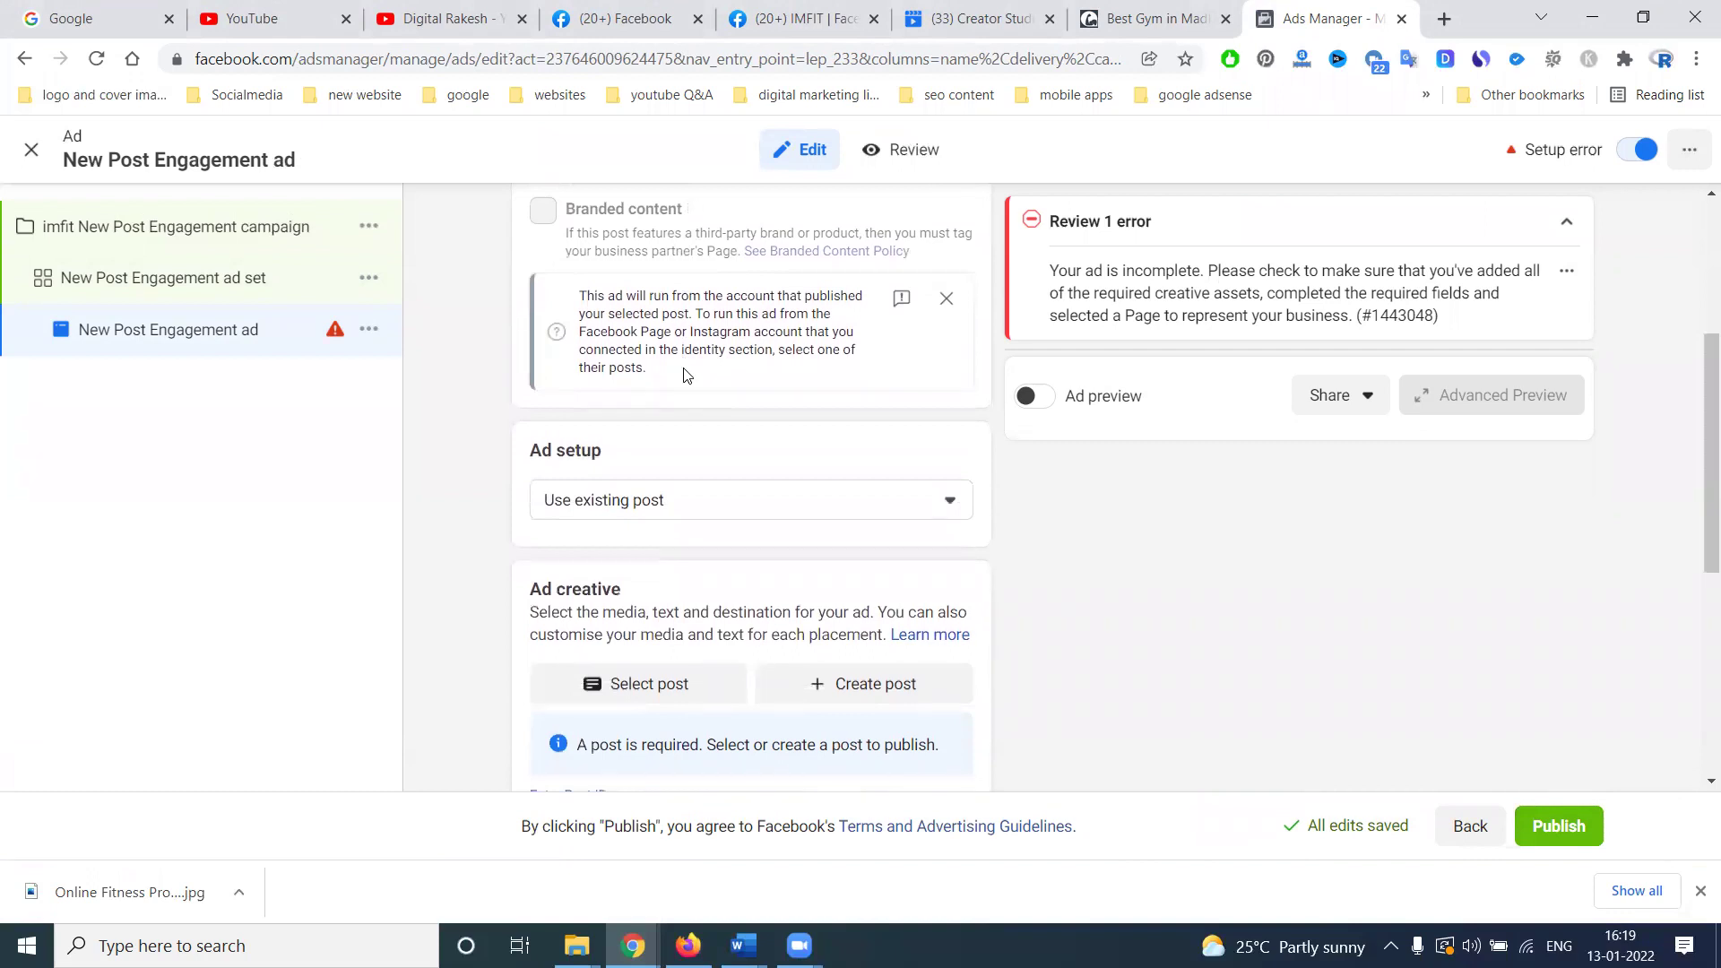
pyautogui.click(789, 18)
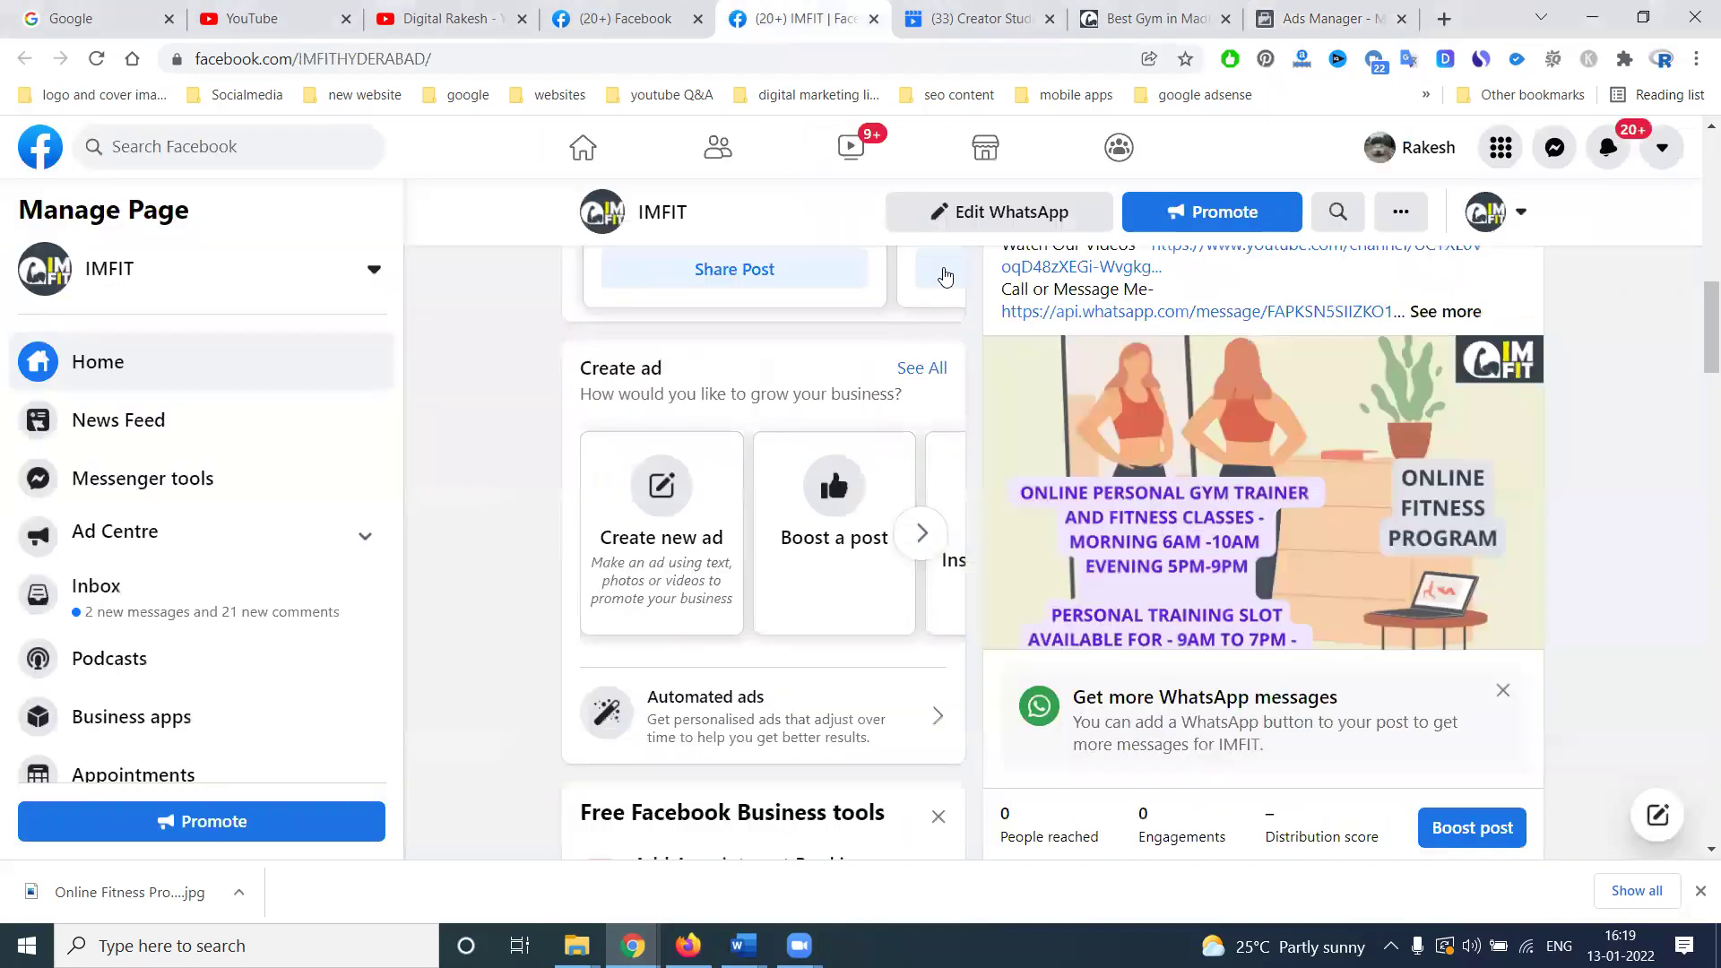
pyautogui.click(1301, 9)
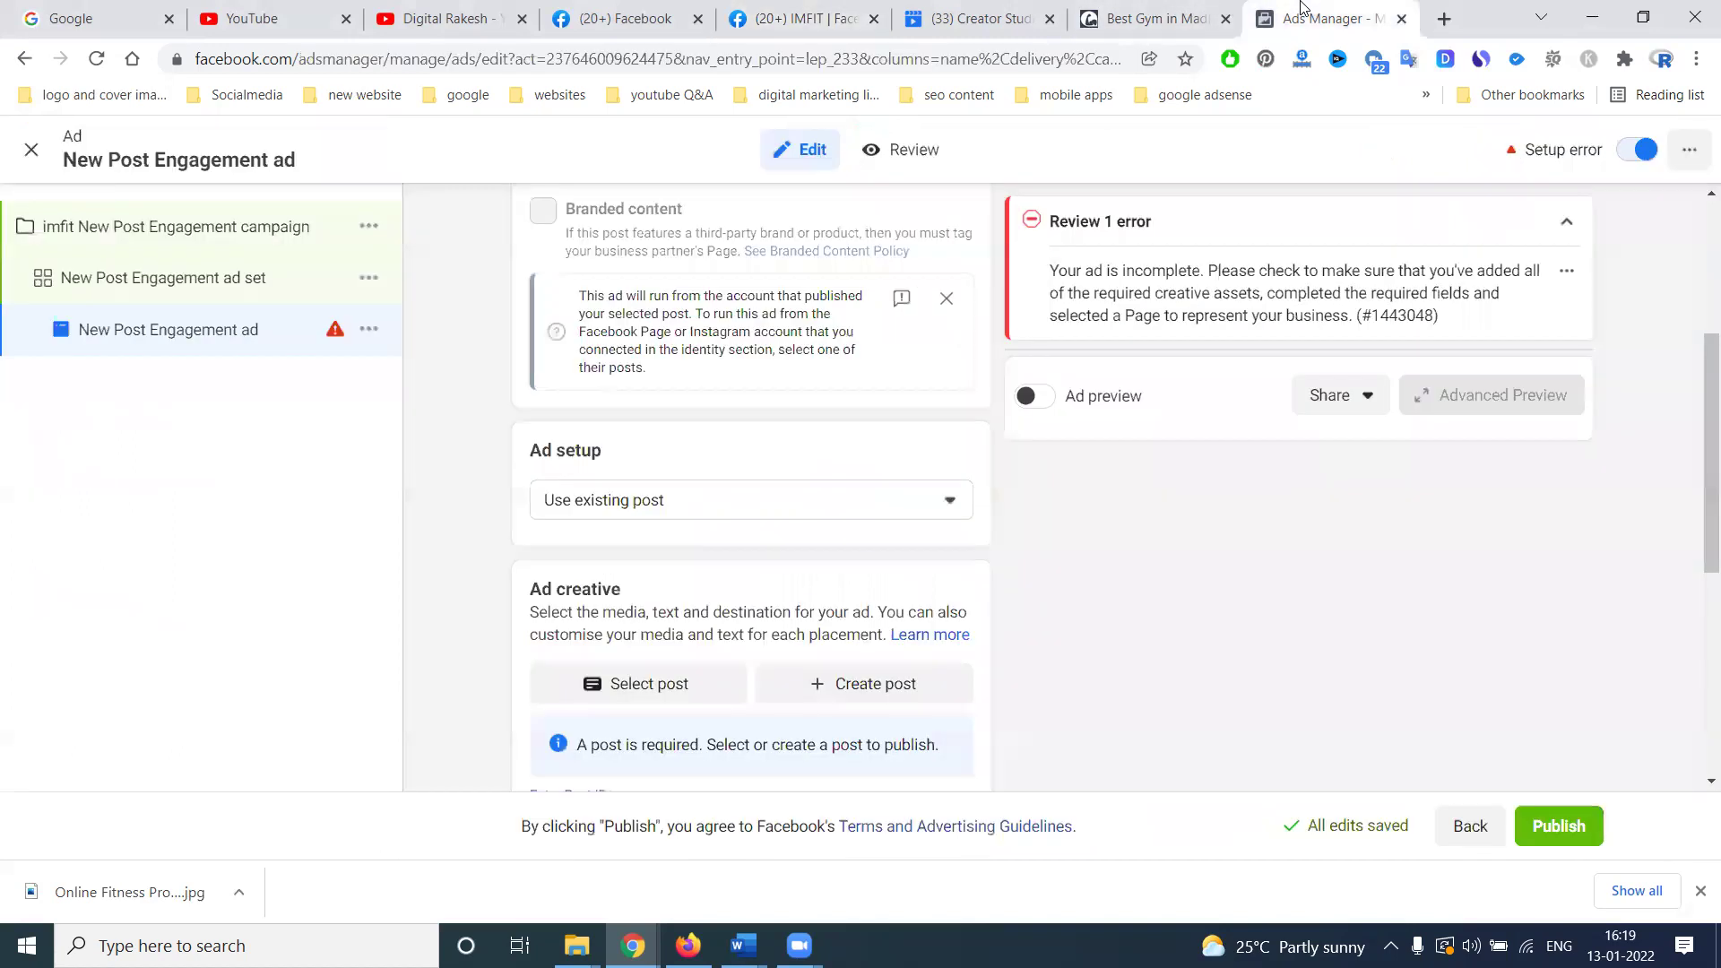
pyautogui.click(566, 506)
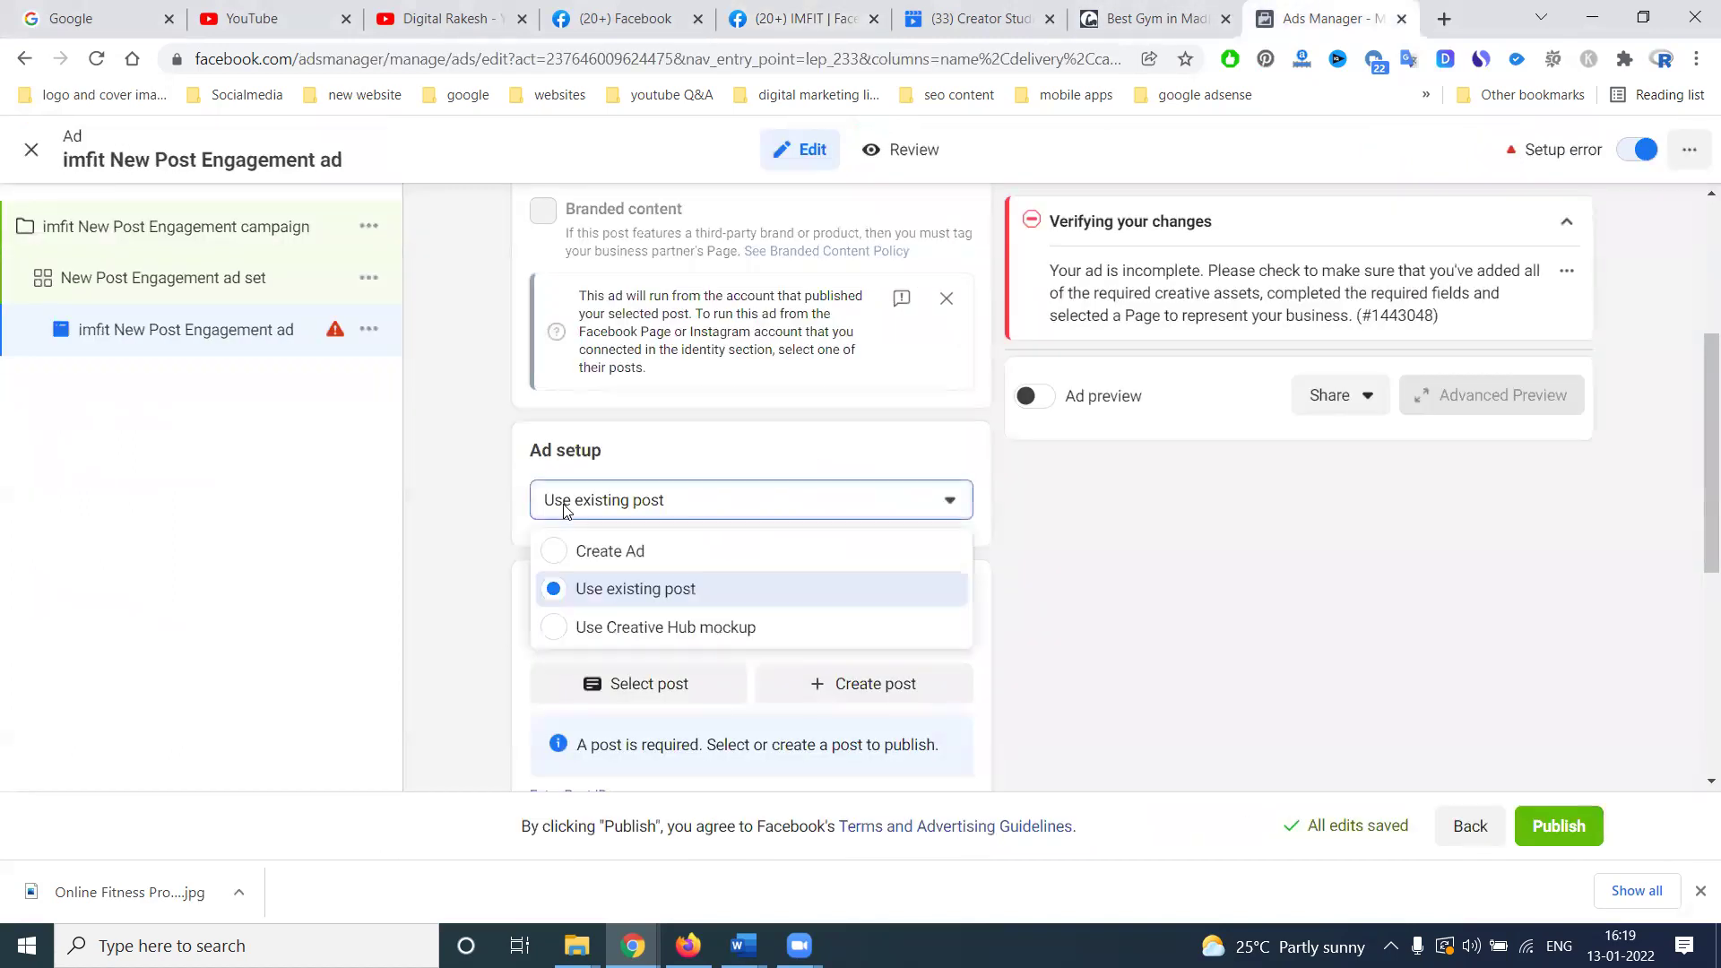
pyautogui.click(578, 552)
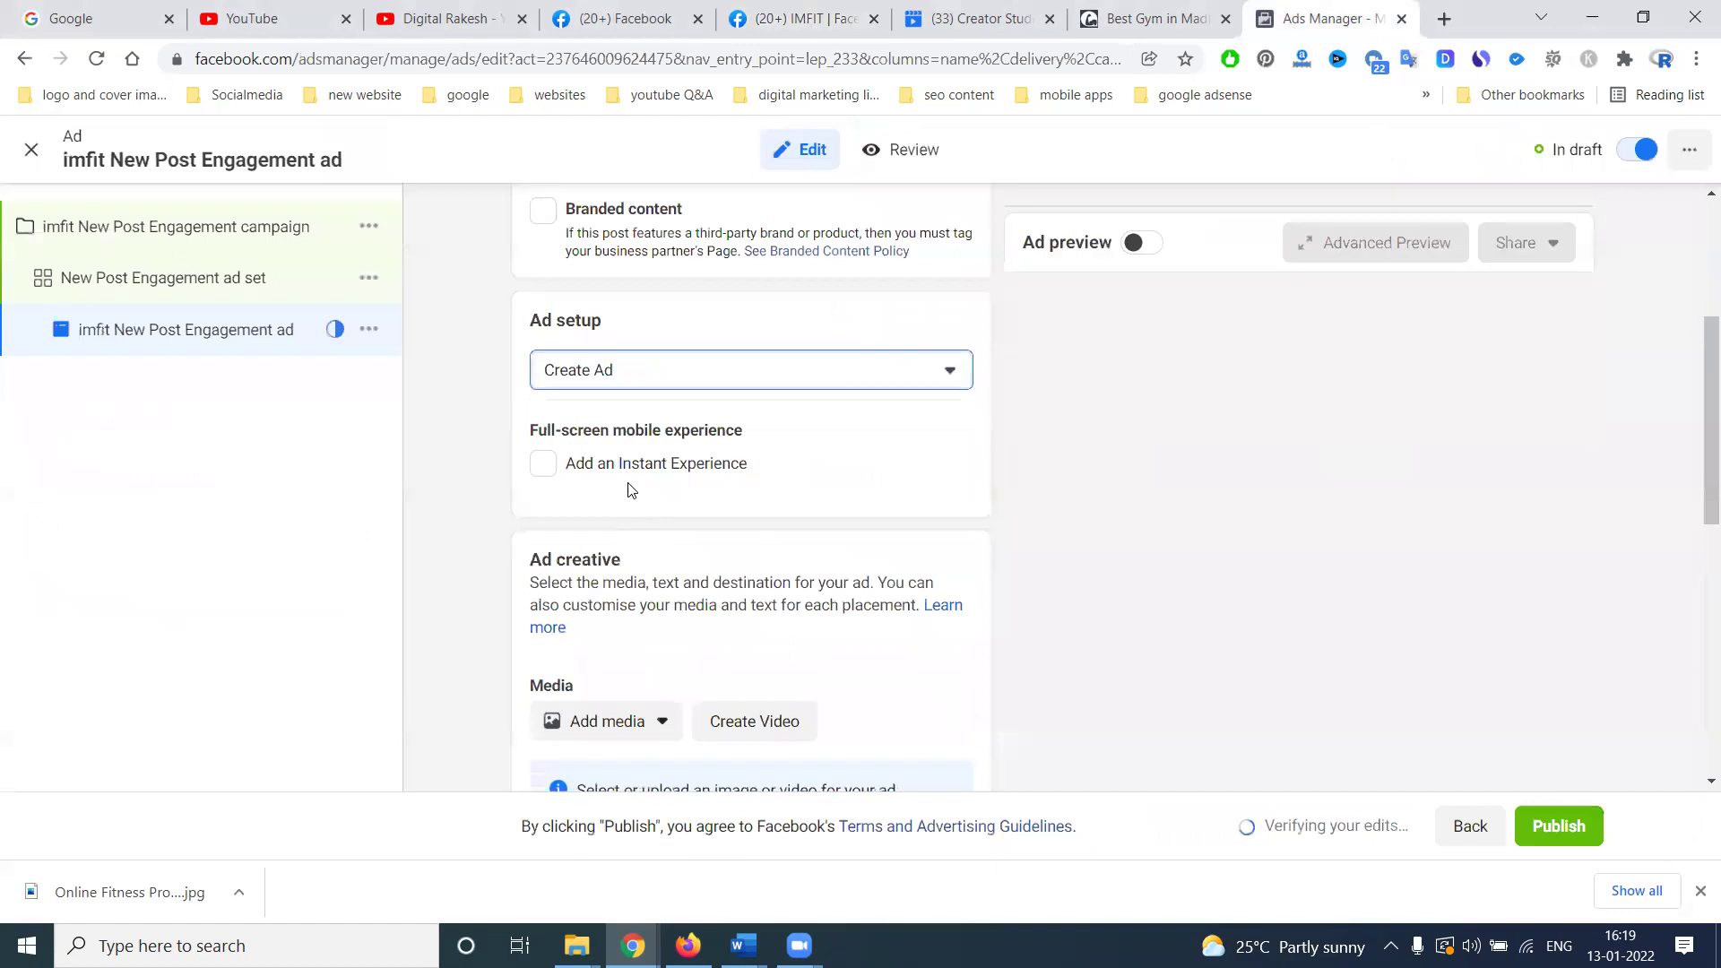
pyautogui.click(622, 371)
pyautogui.click(603, 467)
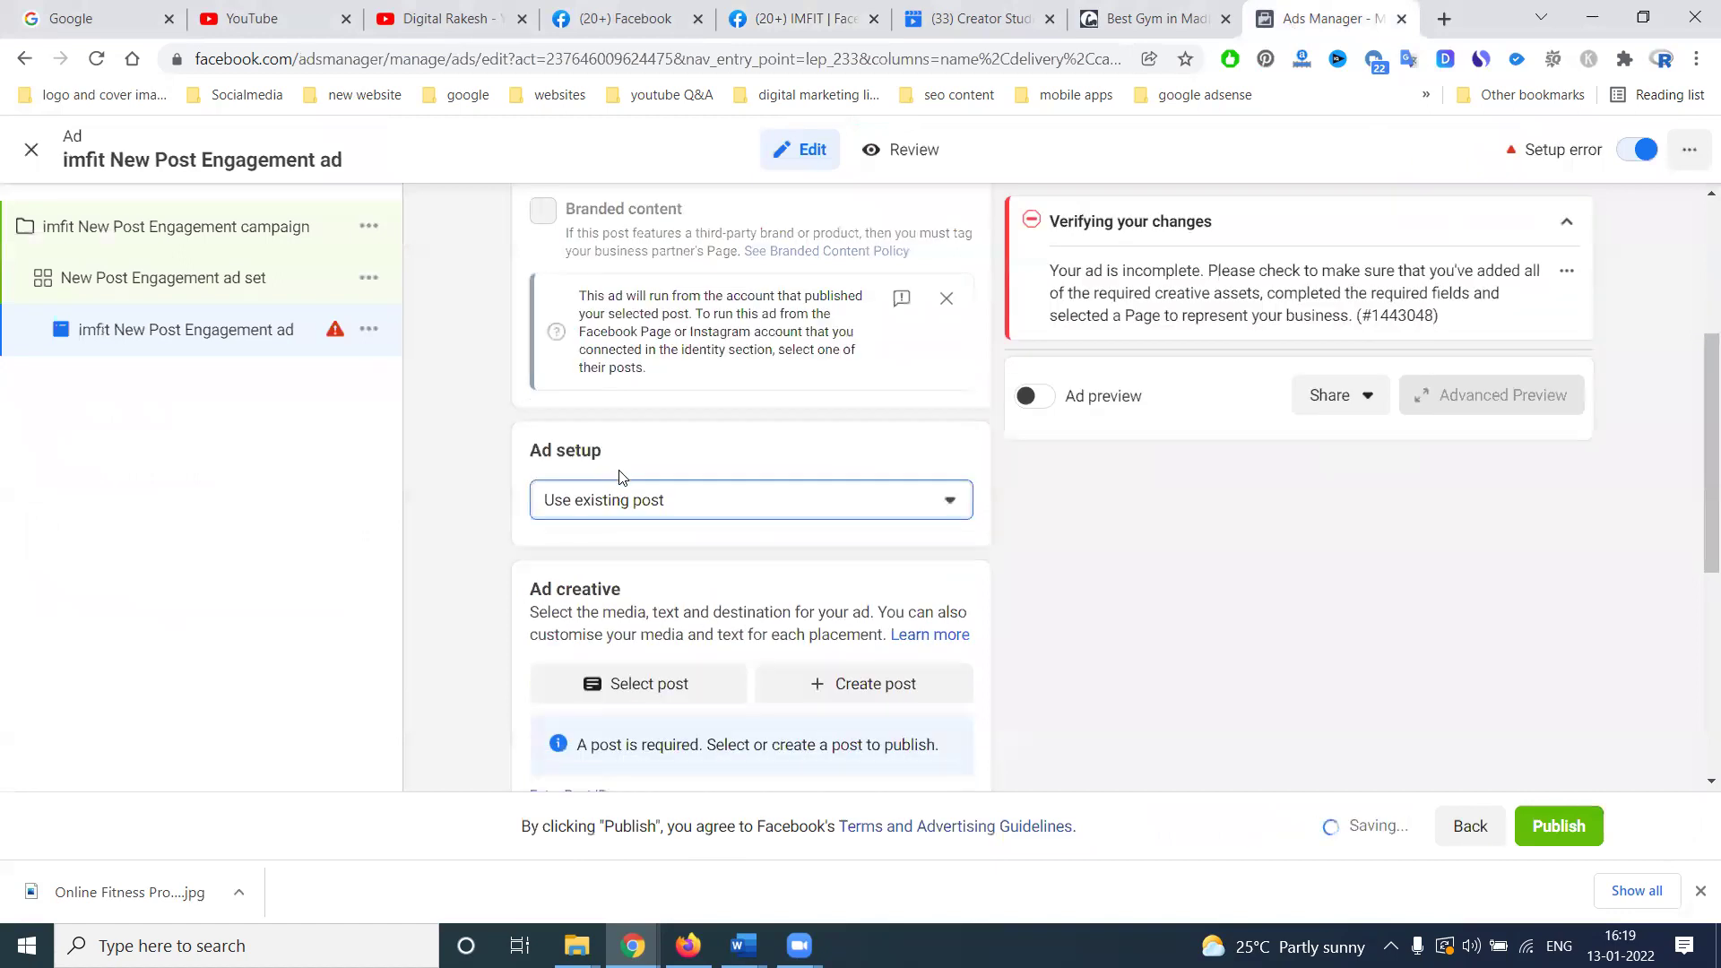
# Select the 13 Jan 2022 online fitness program photo post as the ad creative and view its full-size Mobile News Feed preview.
pyautogui.scroll(-4, 449, 557)
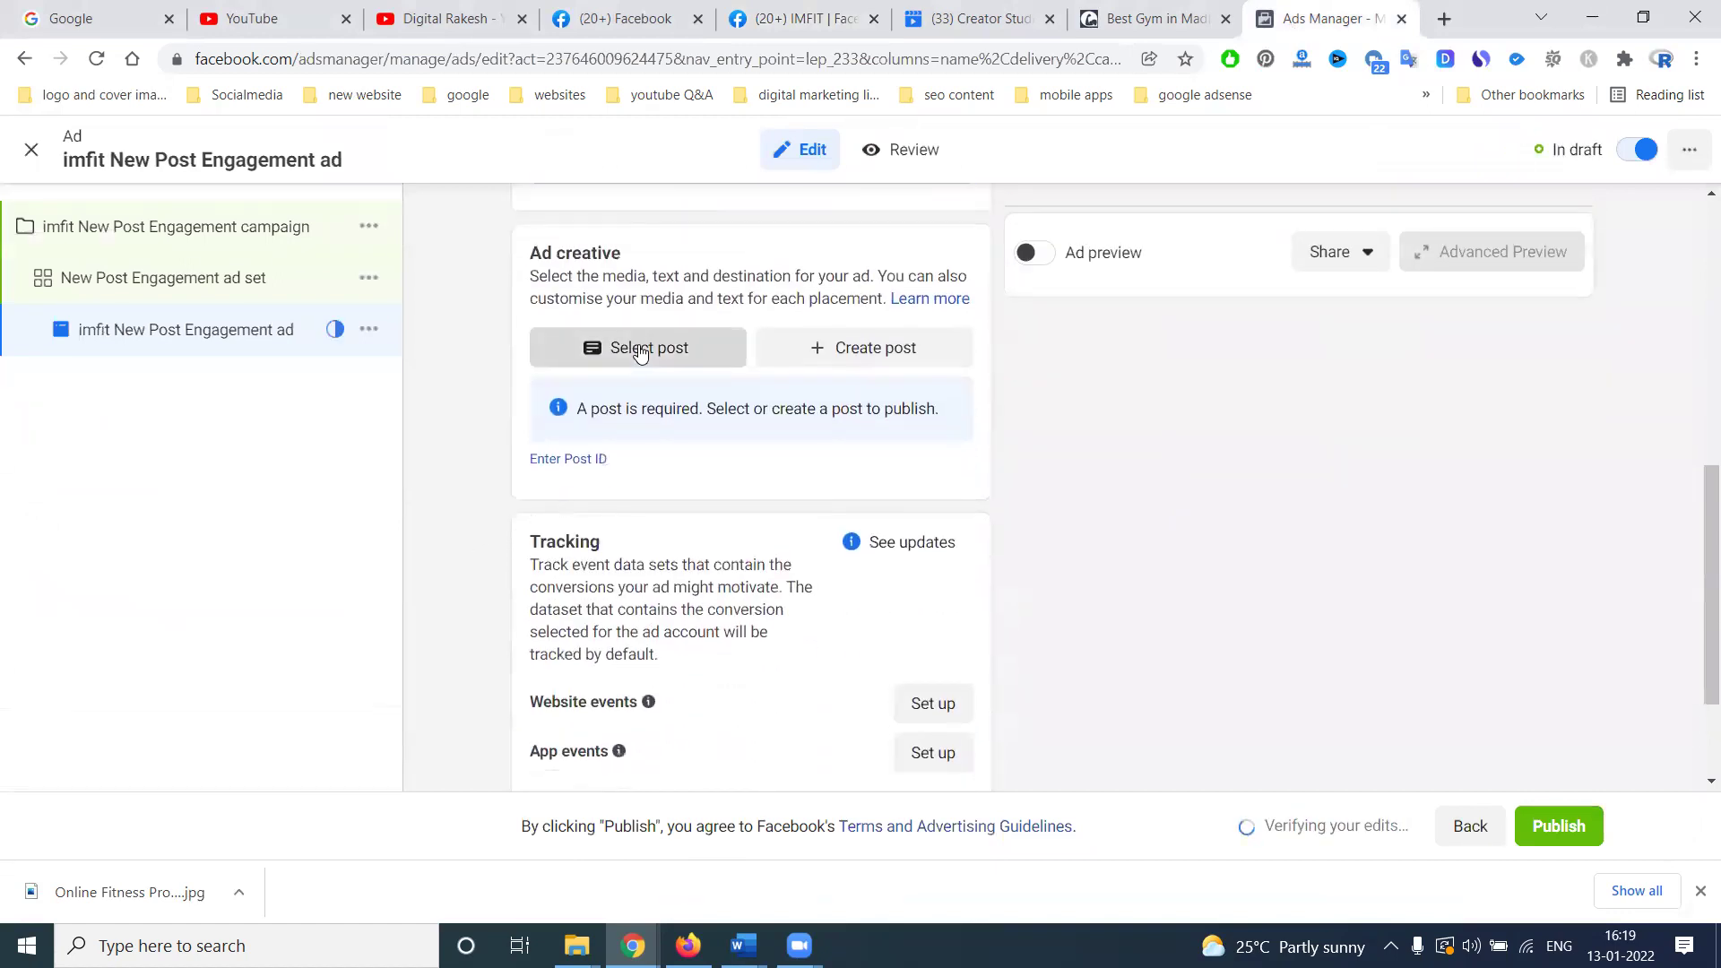
pyautogui.click(640, 352)
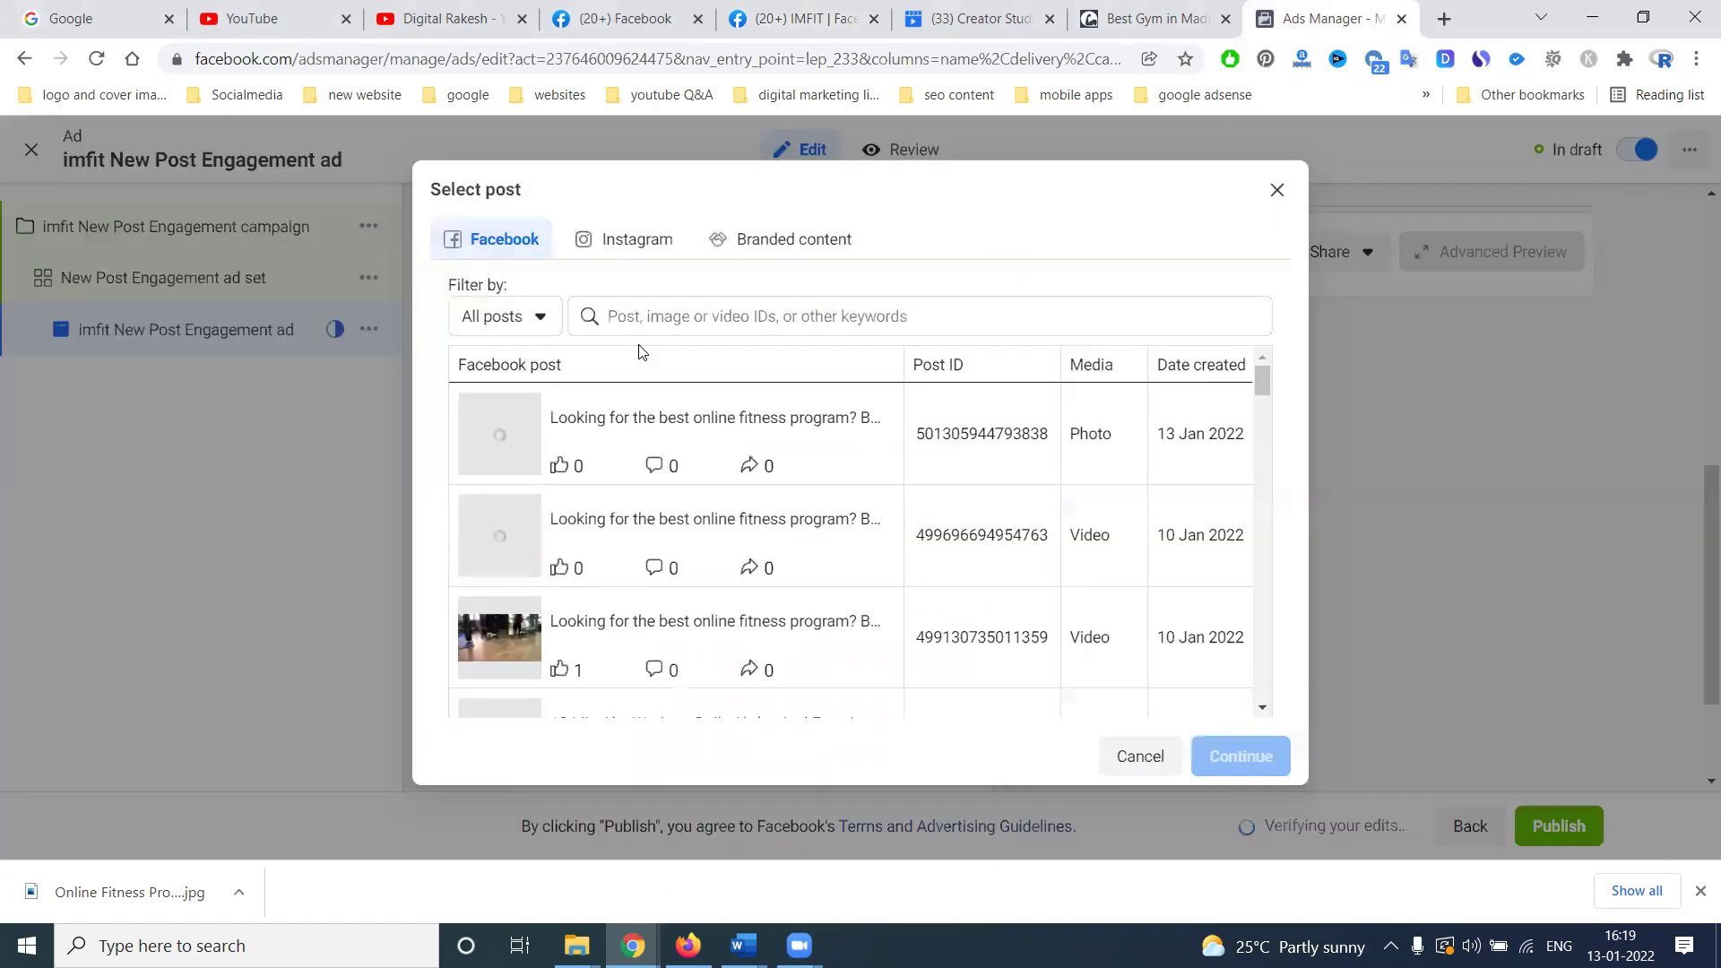
pyautogui.click(617, 440)
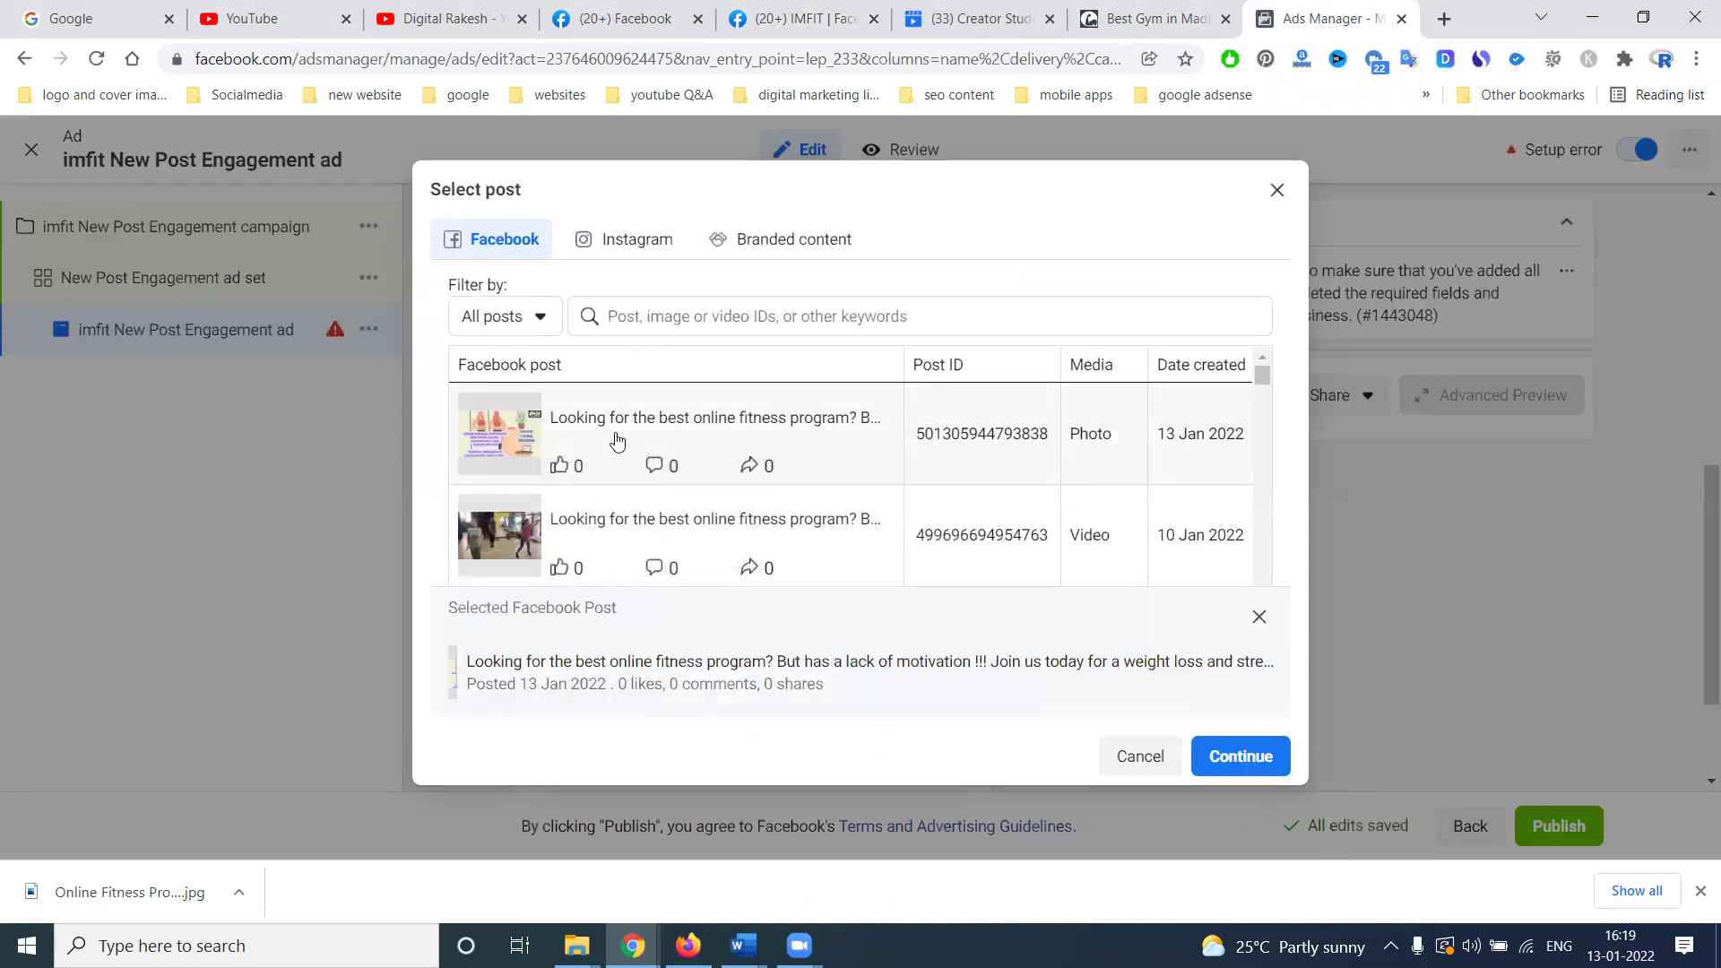
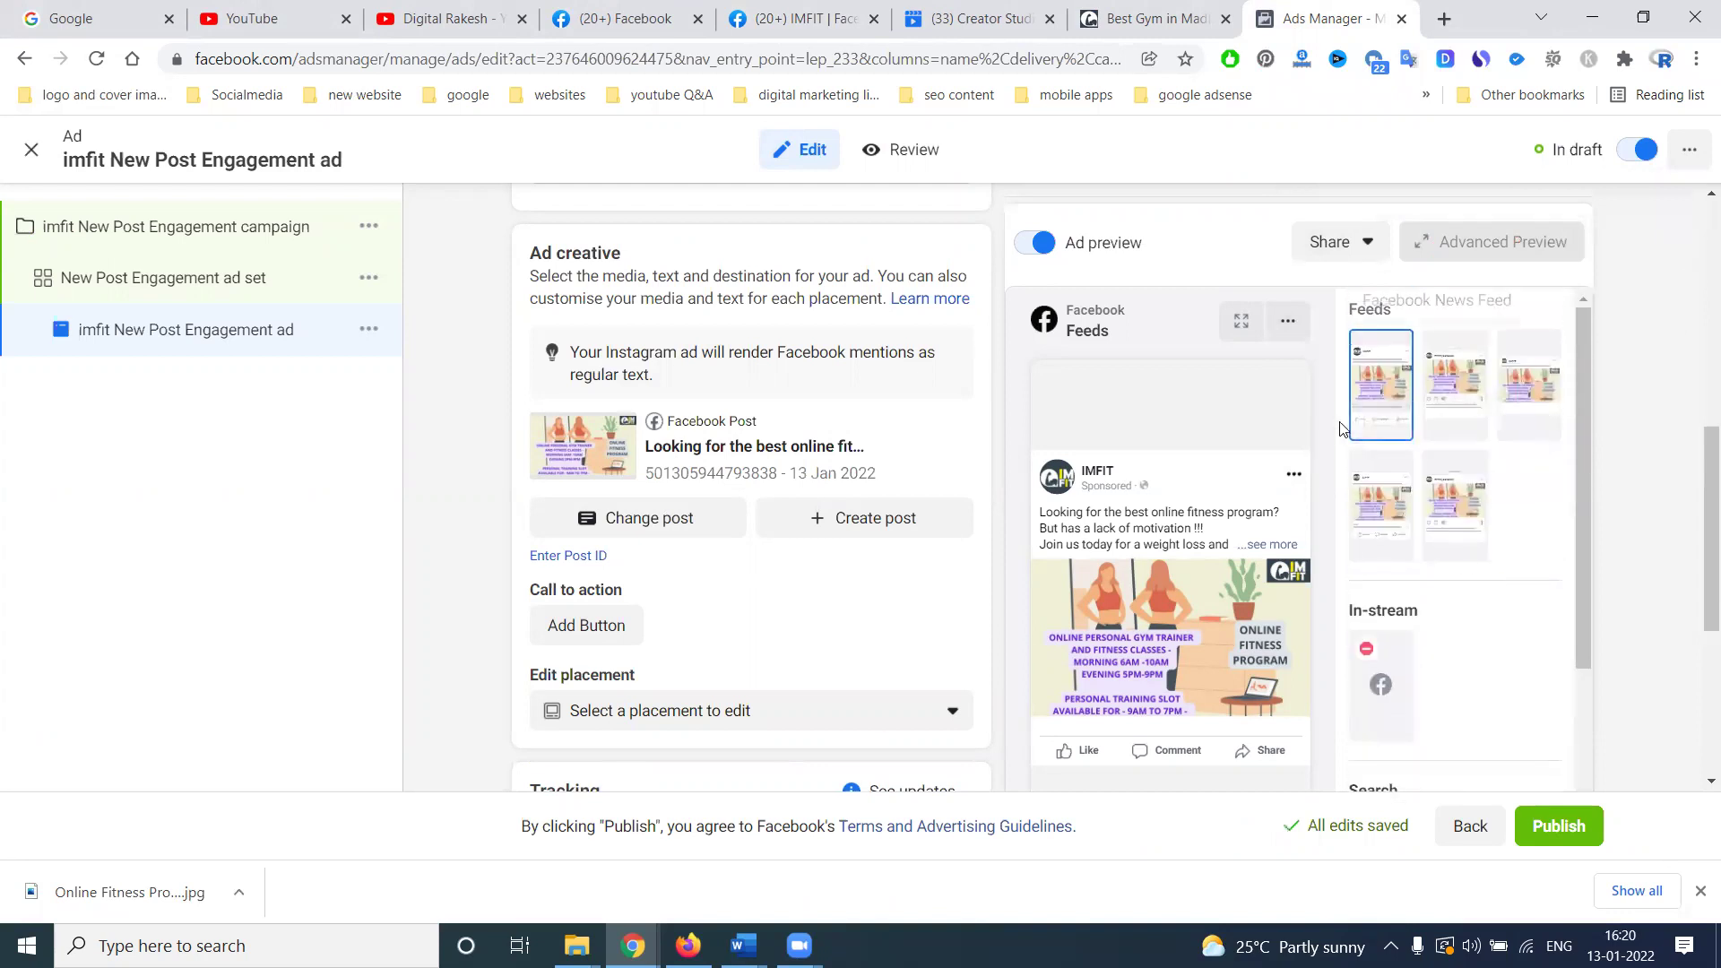
pyautogui.click(1246, 320)
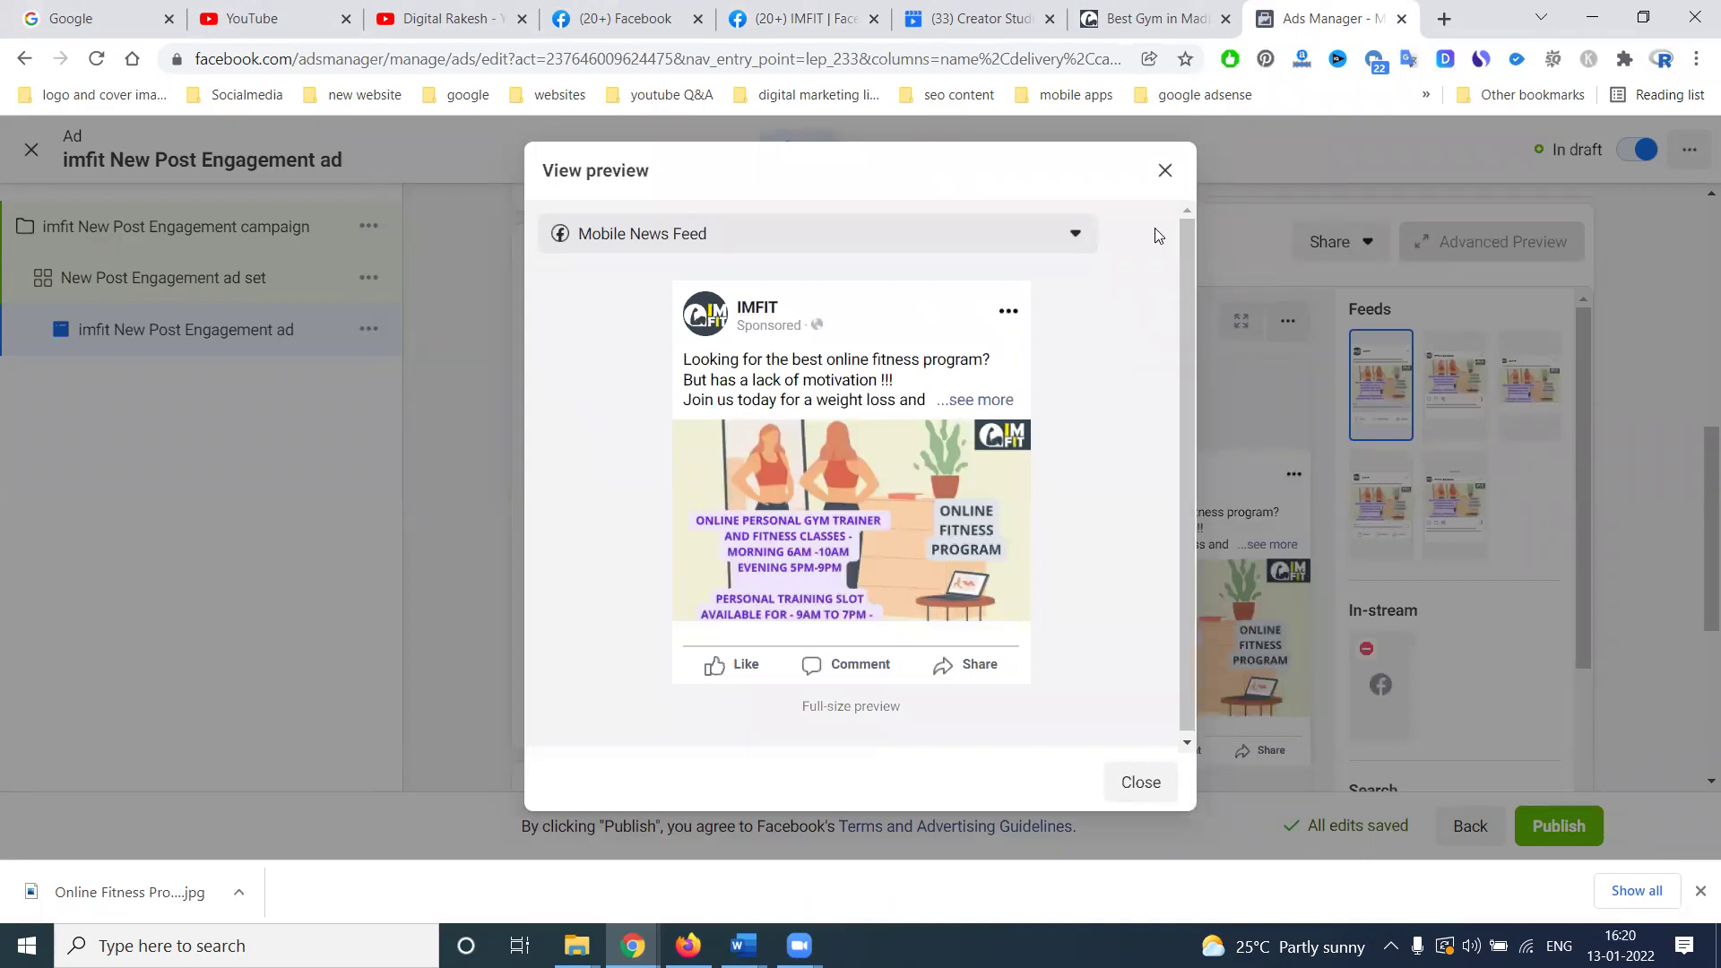
pyautogui.click(1164, 172)
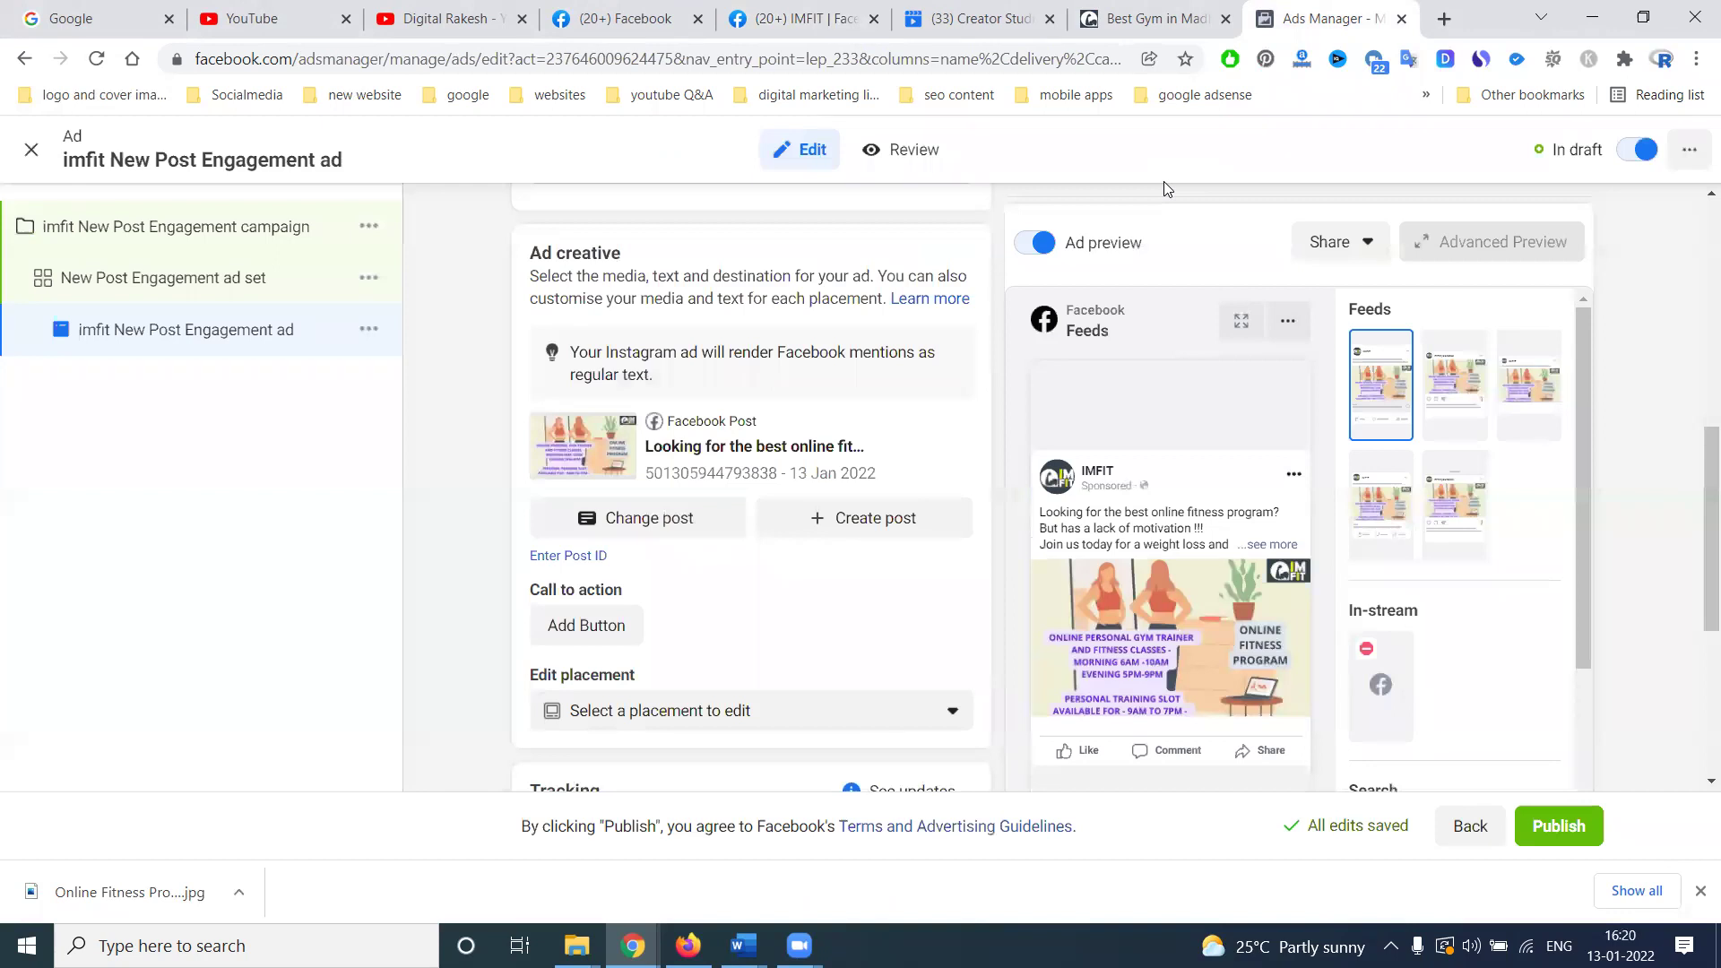
# Start adding a call to action to the ad's Facebook post, with Learn More as its type.
pyautogui.scroll(-1, 1112, 441)
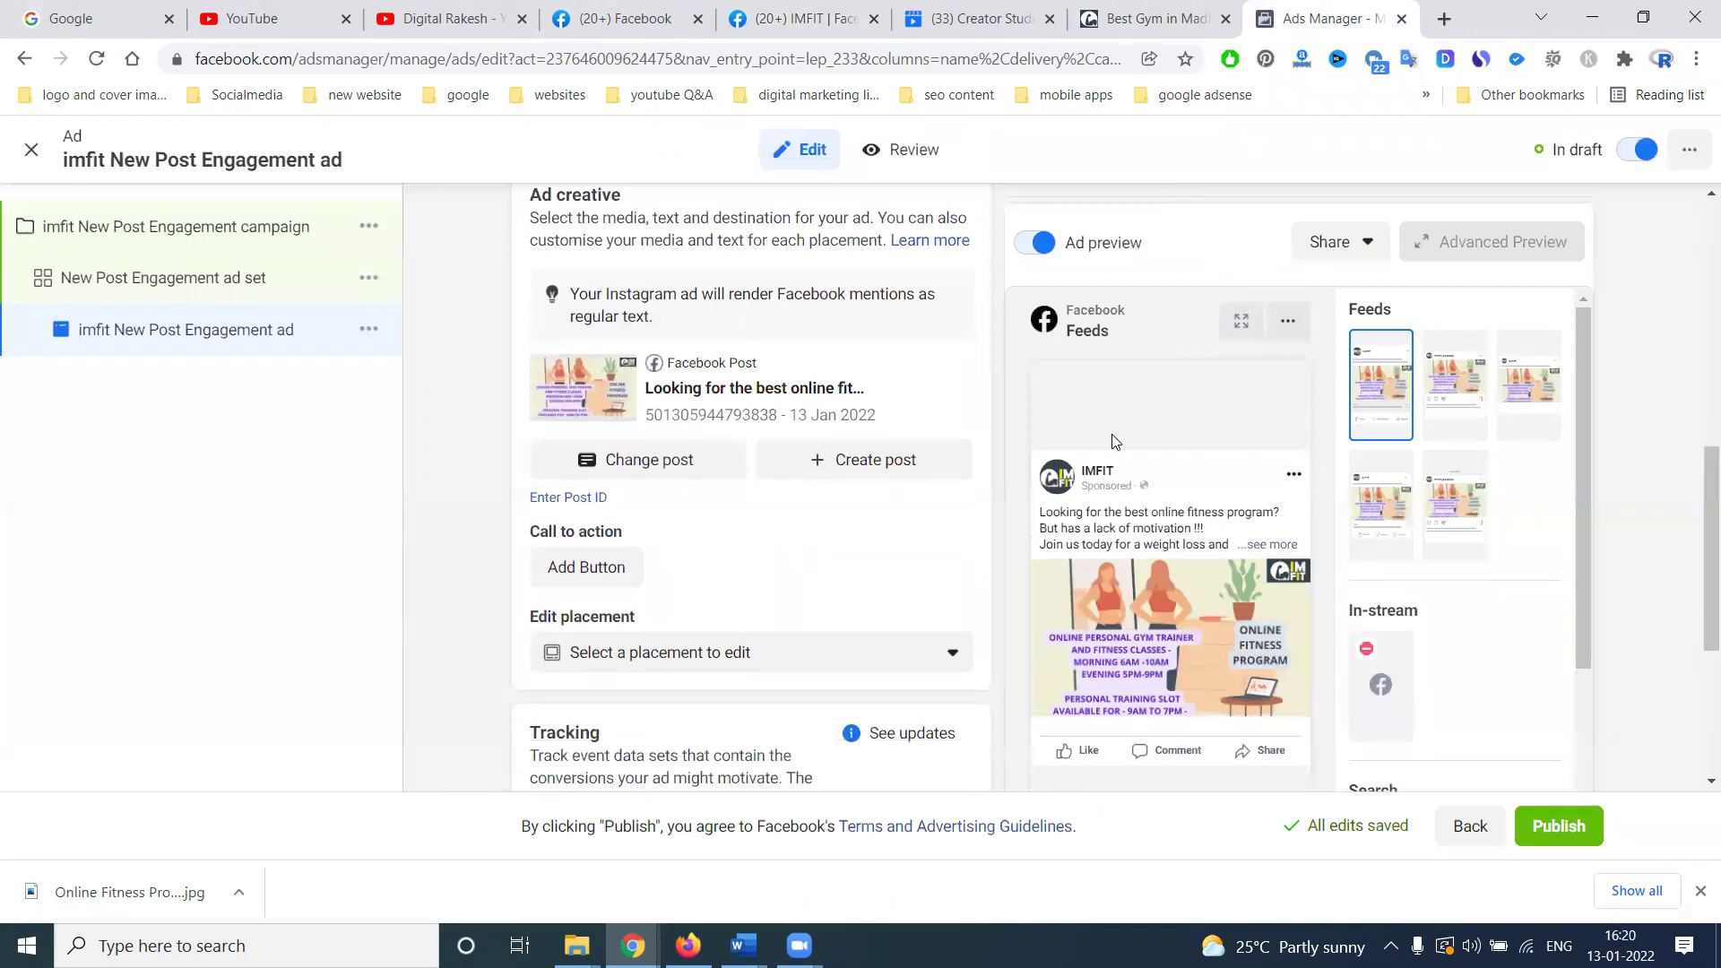
pyautogui.click(578, 514)
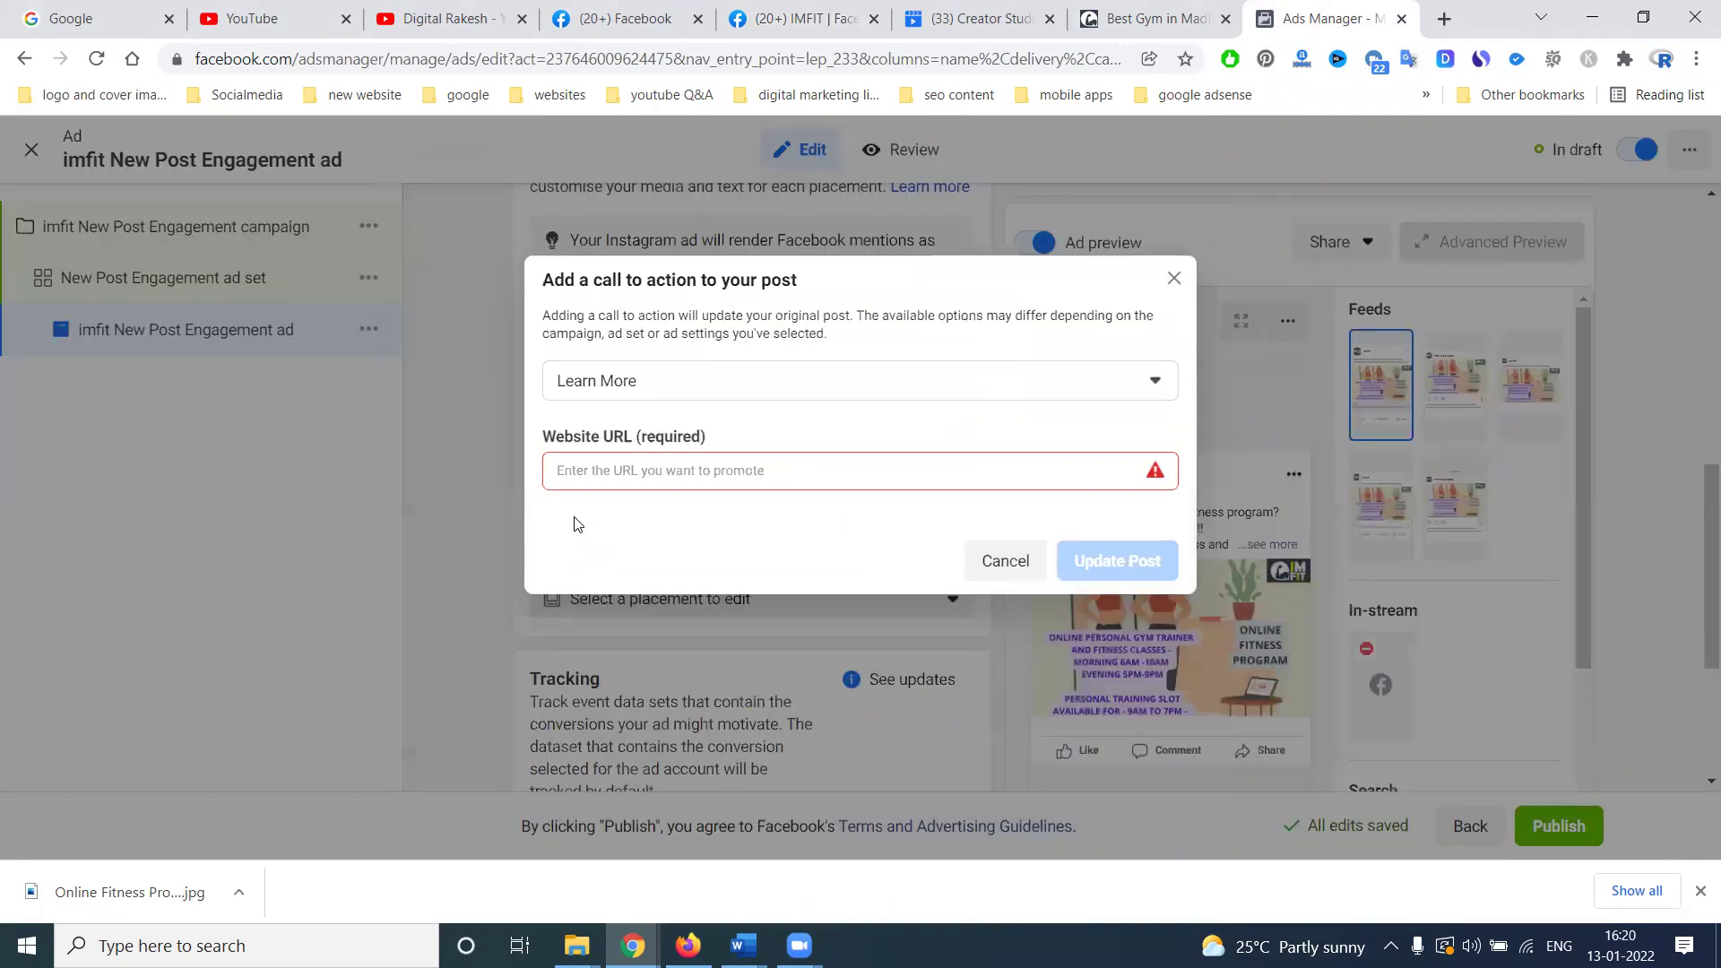
pyautogui.click(637, 384)
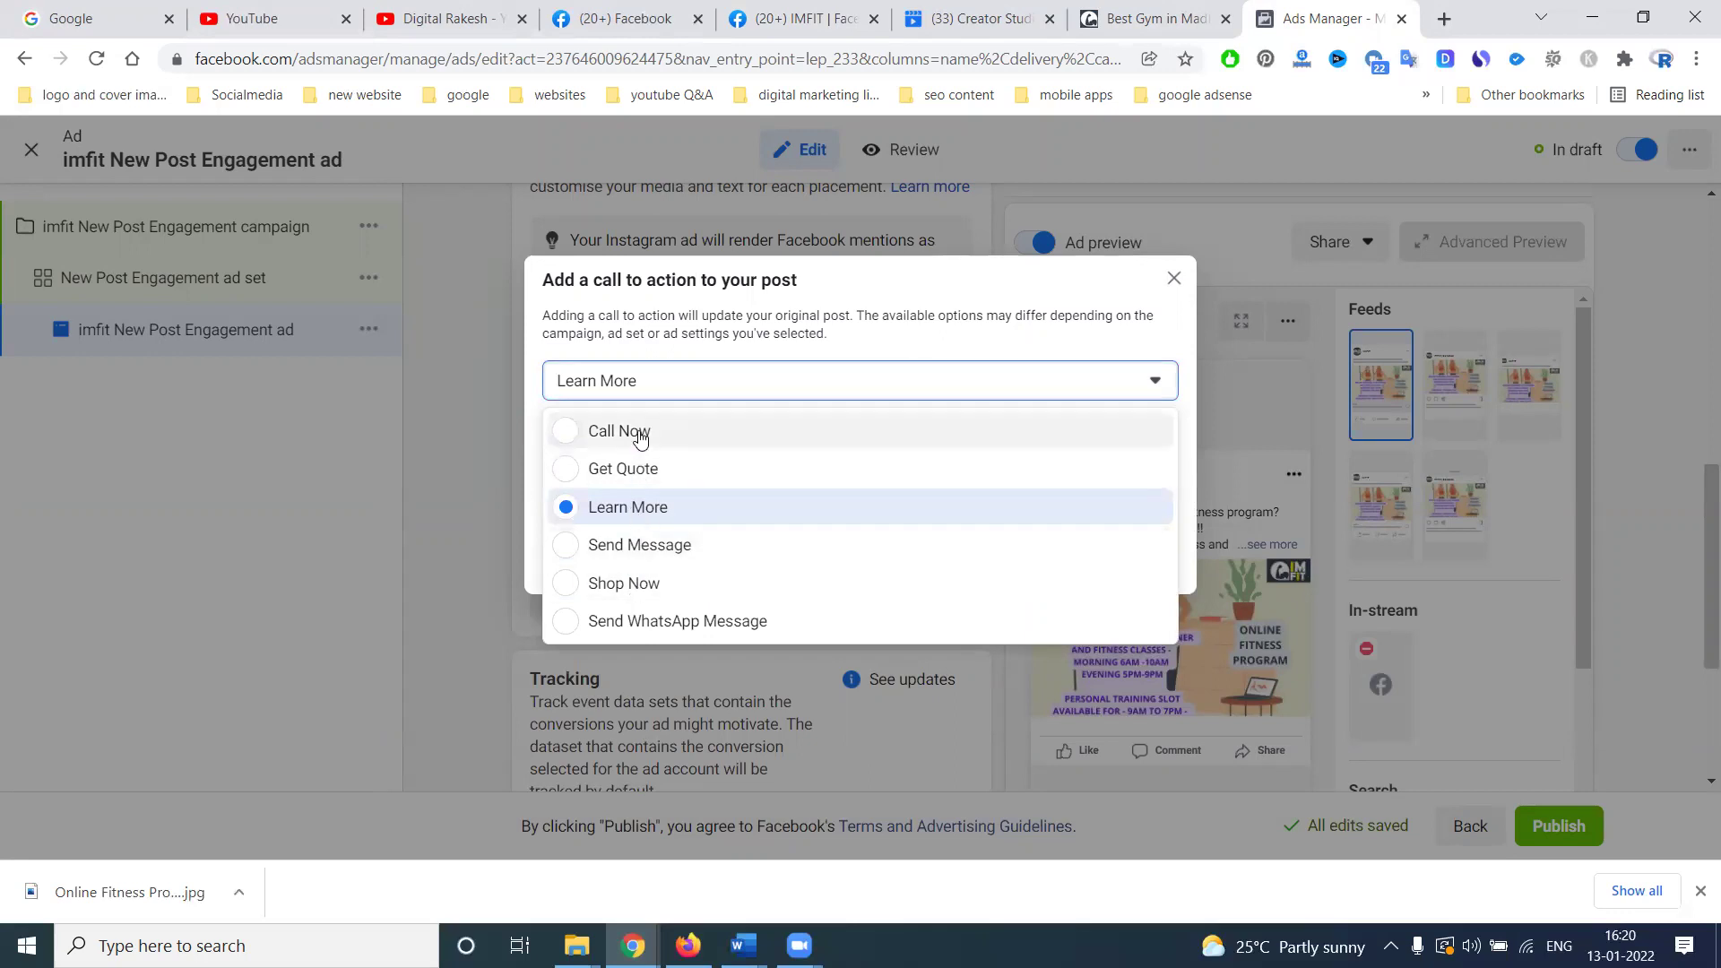
pyautogui.click(622, 511)
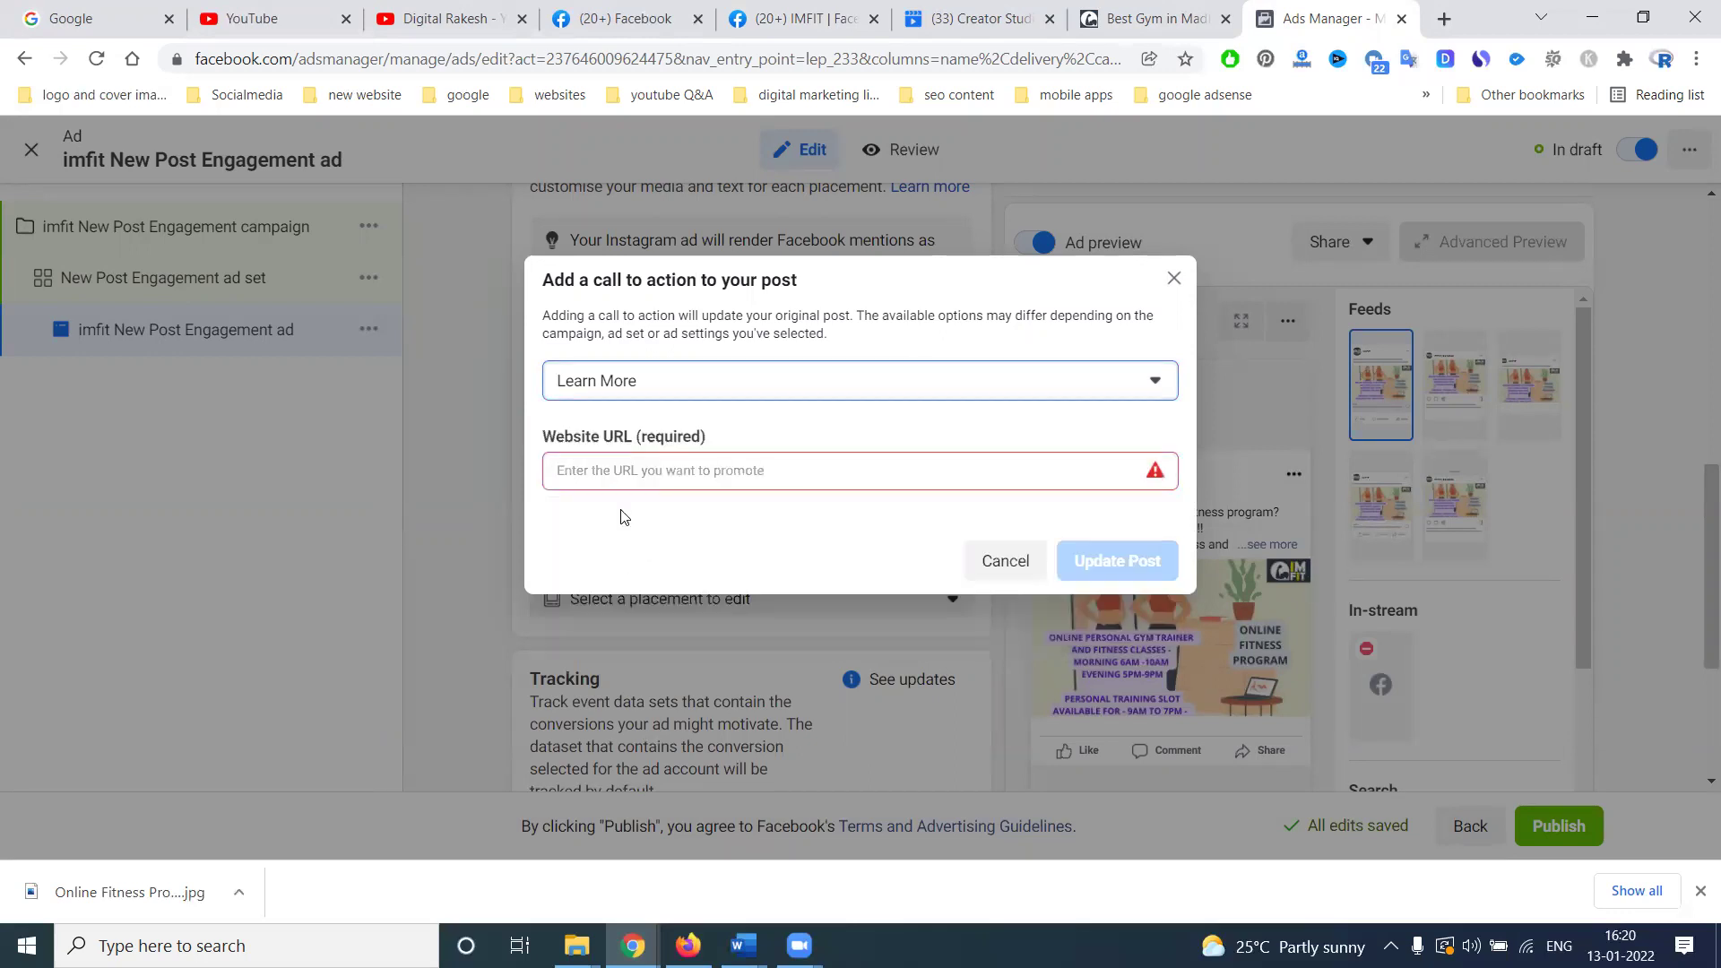
pyautogui.click(1239, 11)
pyautogui.click(551, 94)
pyautogui.click(563, 60)
pyautogui.hotkey('ctrl', 'c')
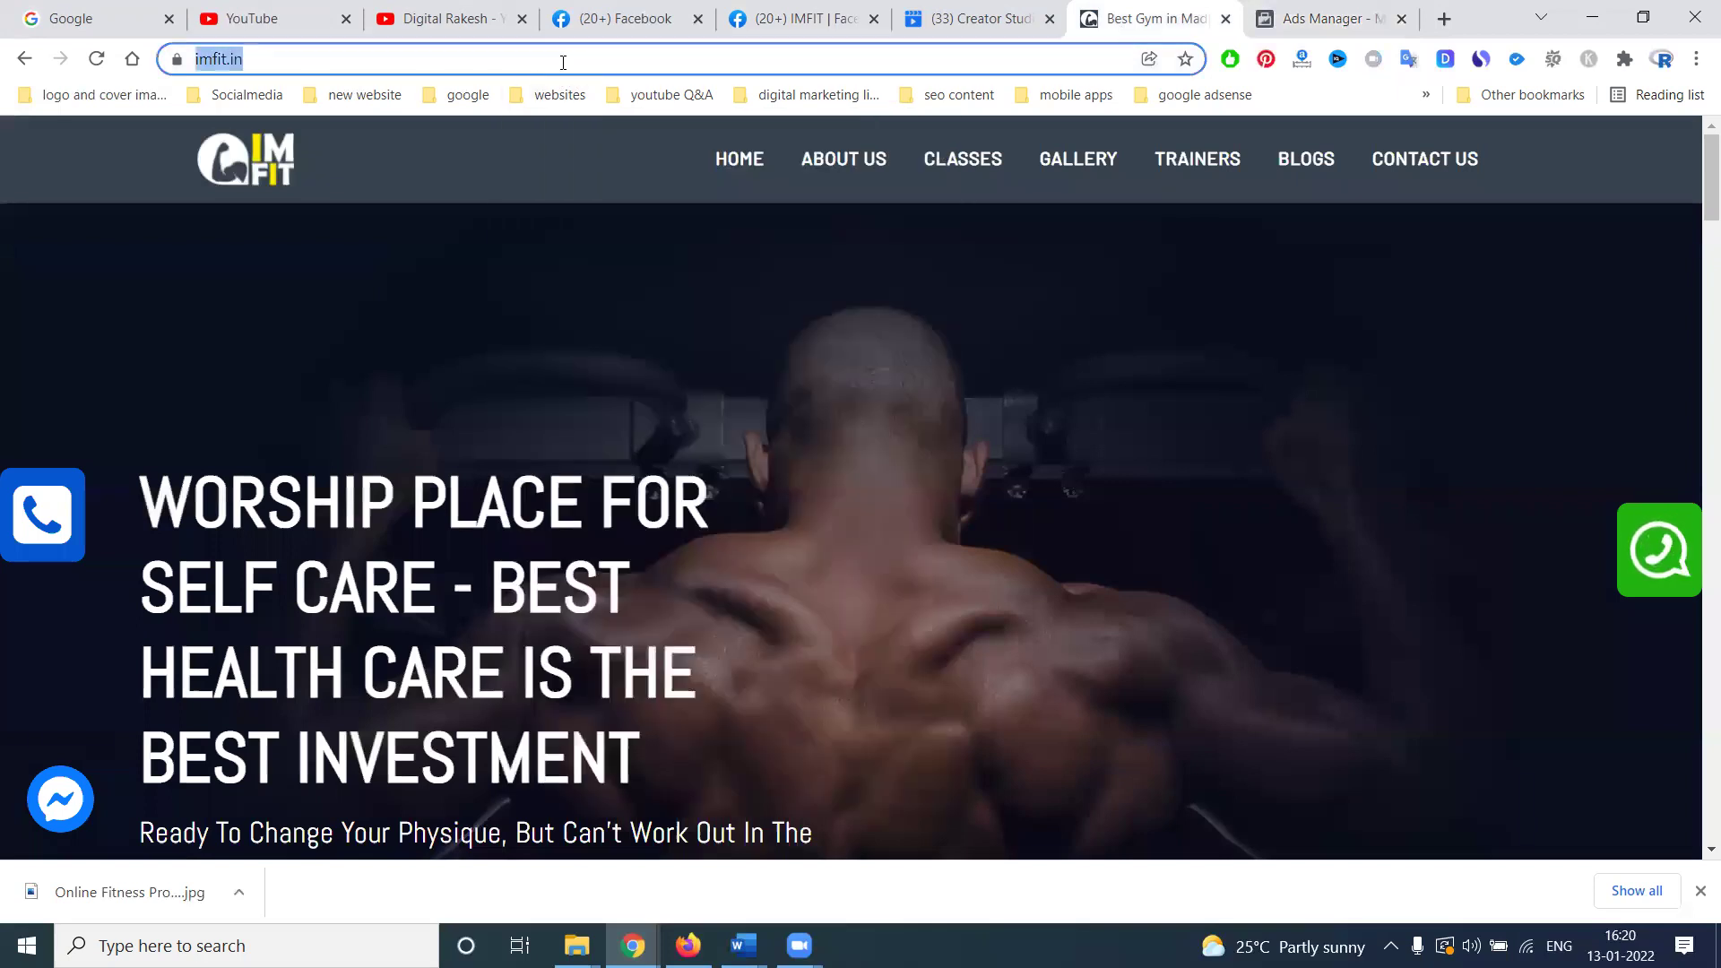
pyautogui.click(1326, 18)
pyautogui.click(676, 472)
pyautogui.hotkey('ctrl', 'v')
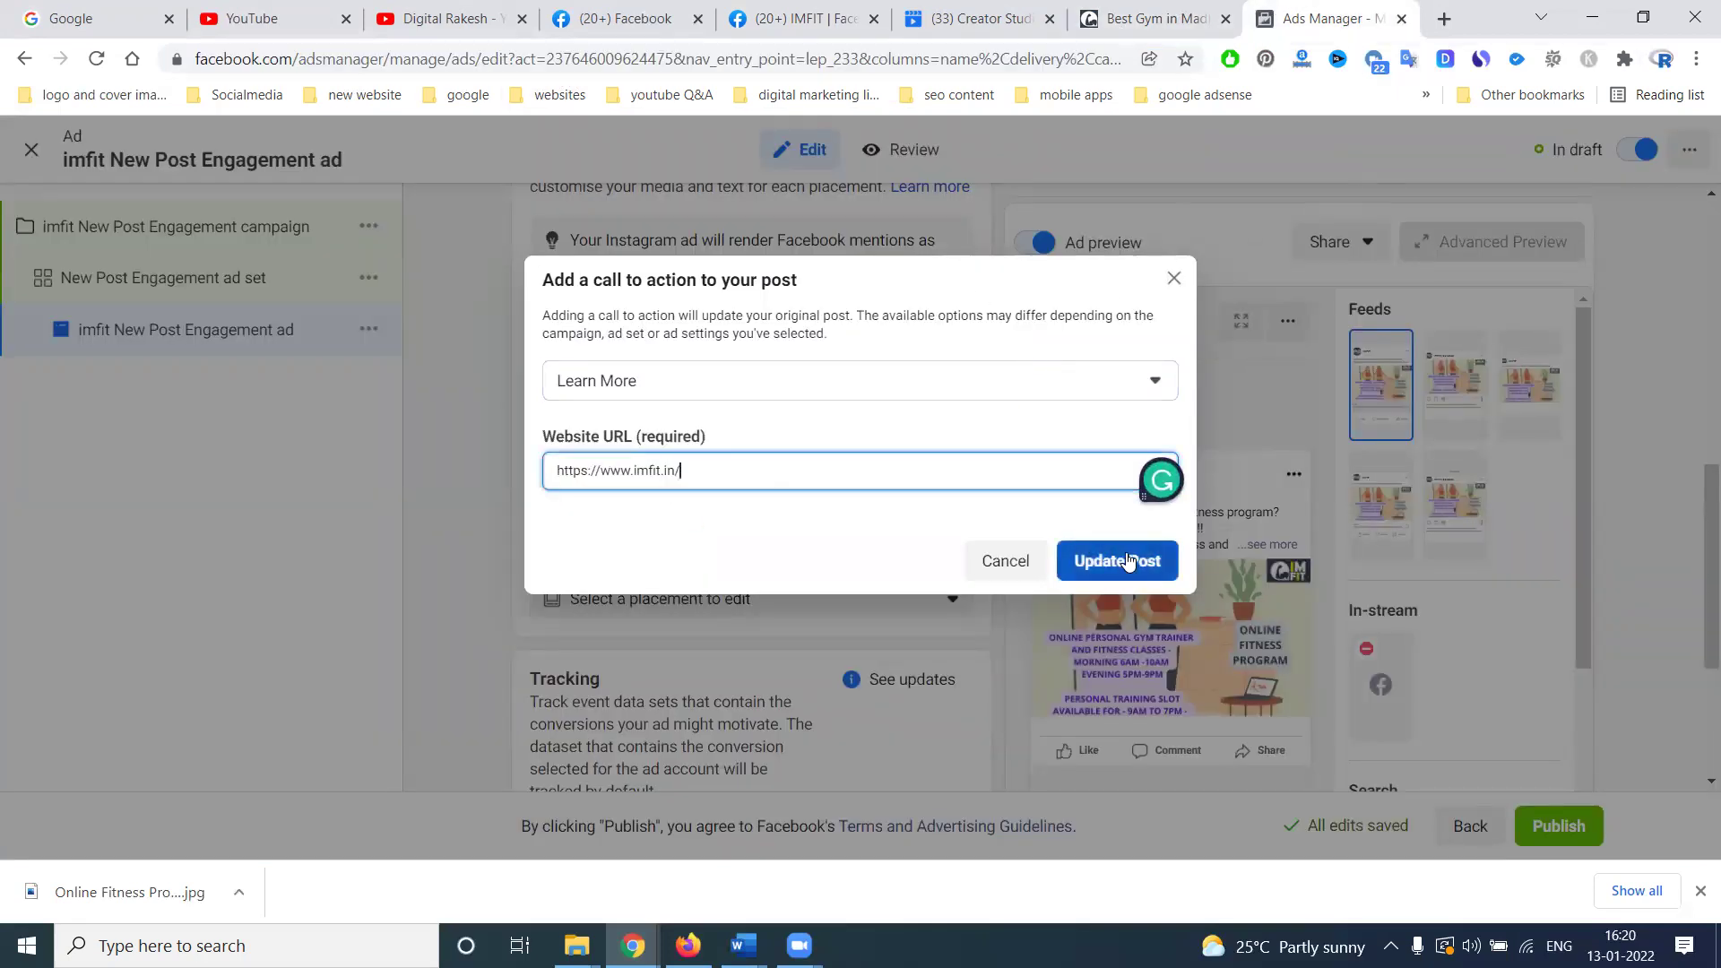
pyautogui.click(1127, 560)
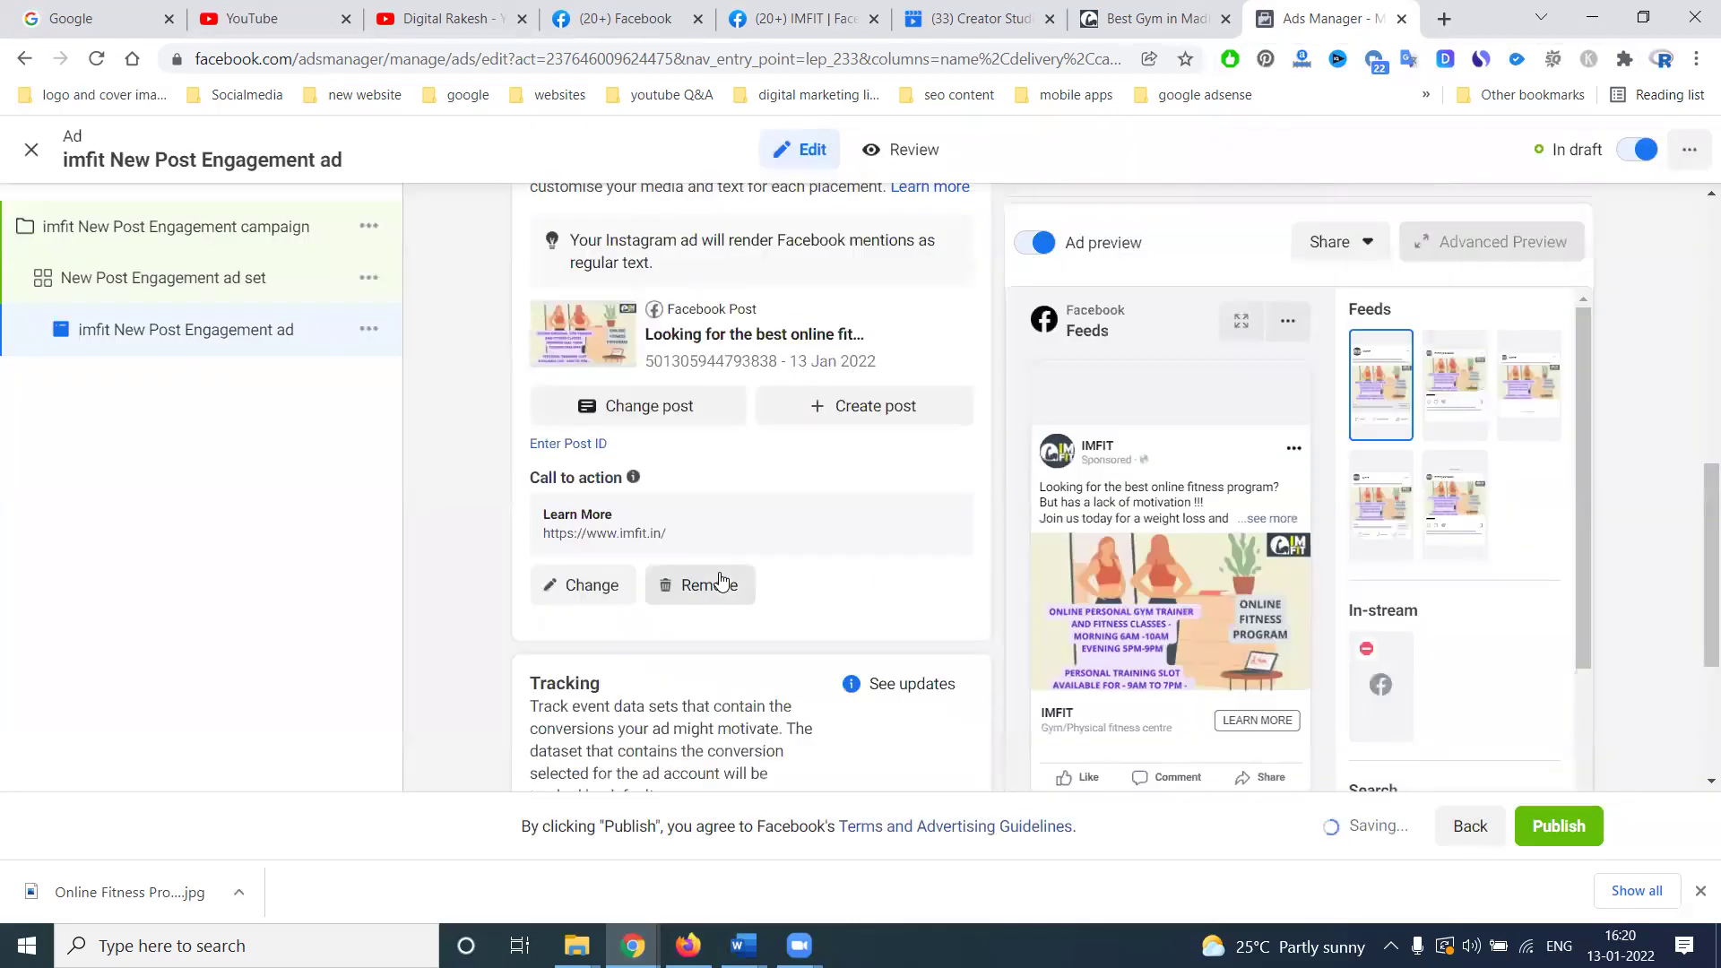
# Review the ad's placement and tracking settings, and check the promoted post on the IMFIT Facebook page.
pyautogui.scroll(-2, 691, 511)
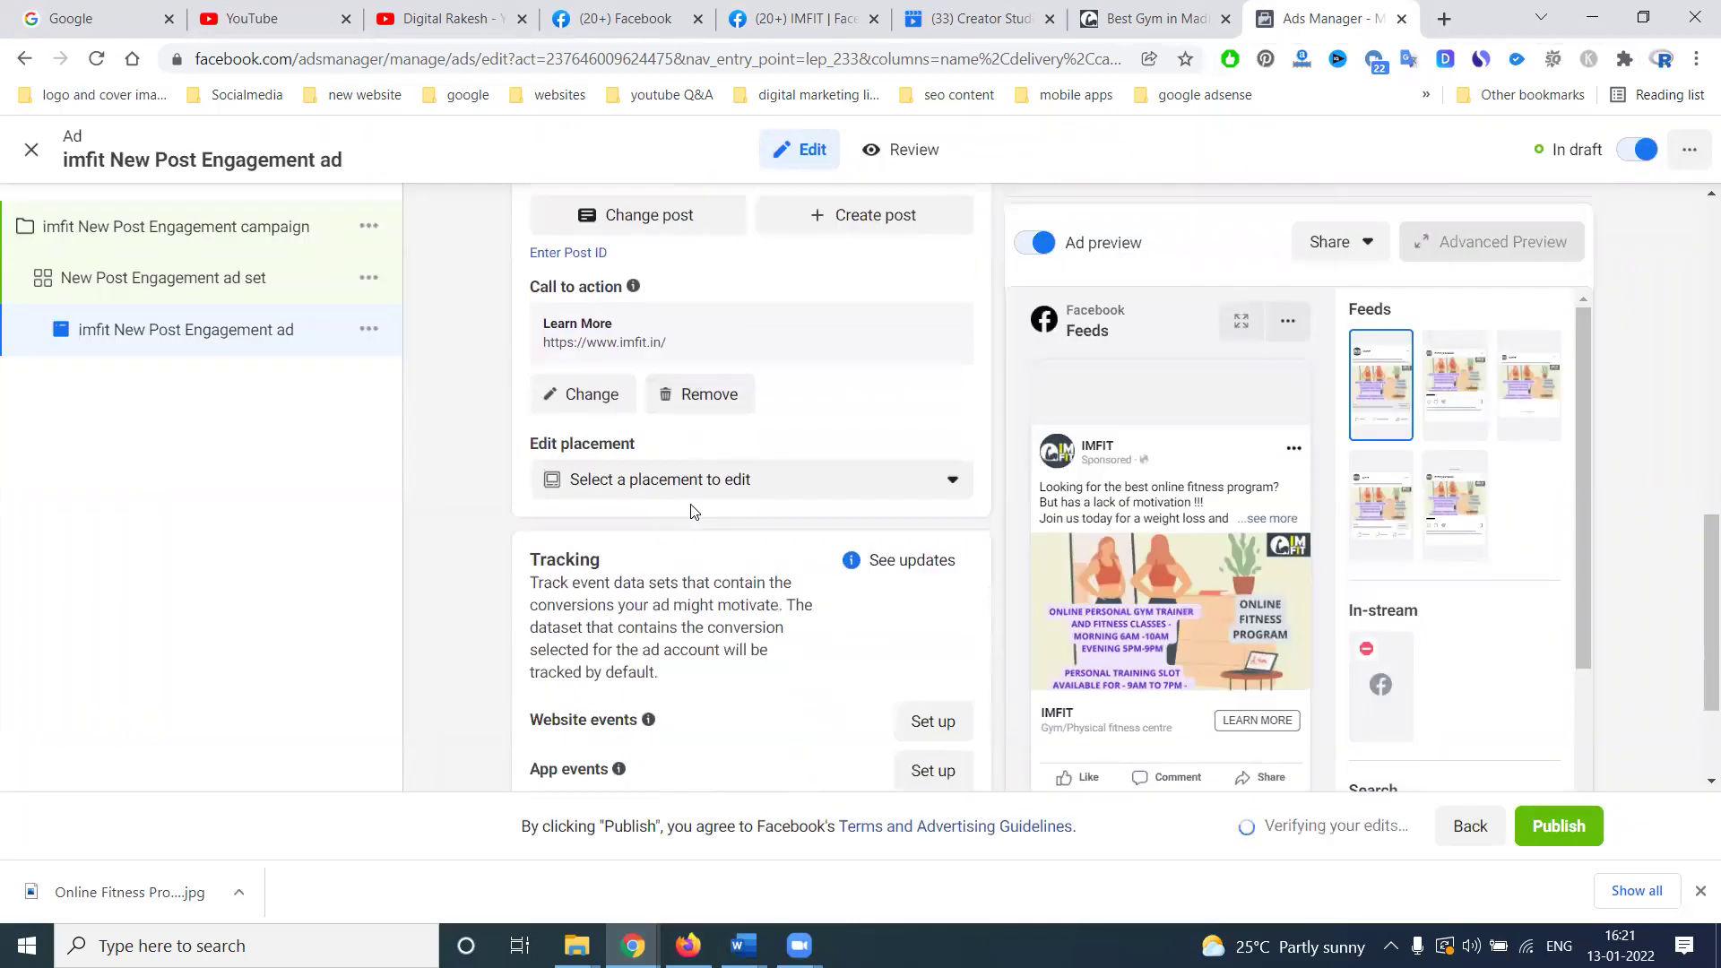
pyautogui.scroll(-2, 691, 510)
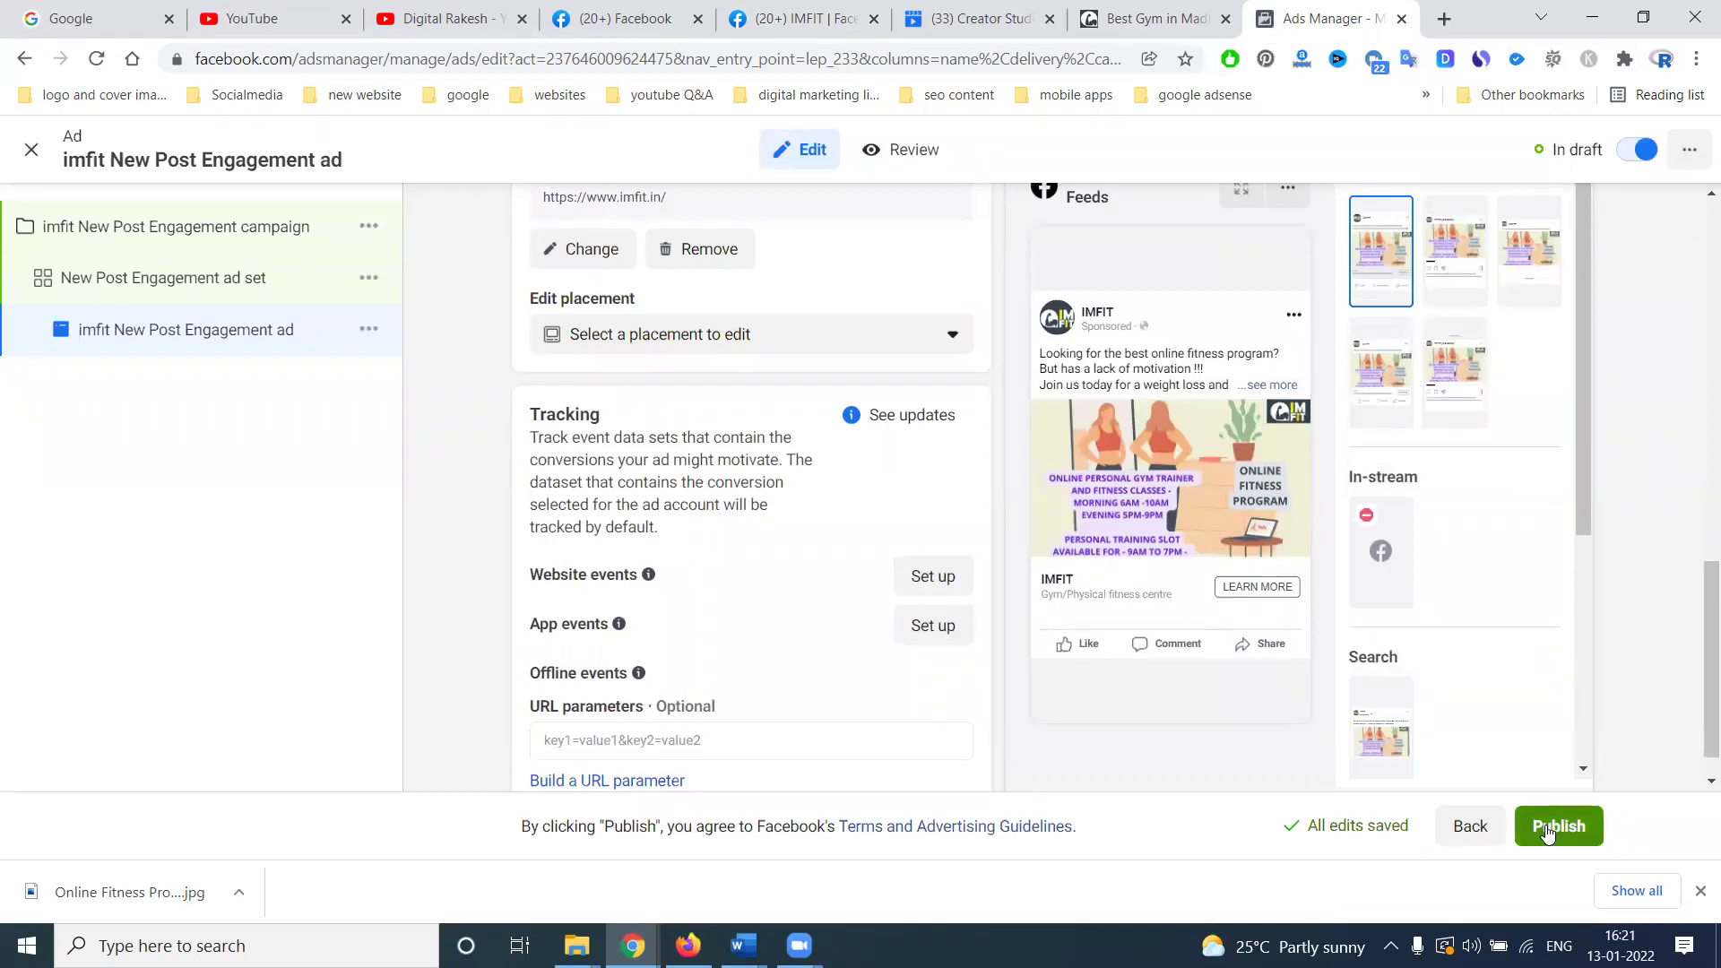
pyautogui.click(726, 10)
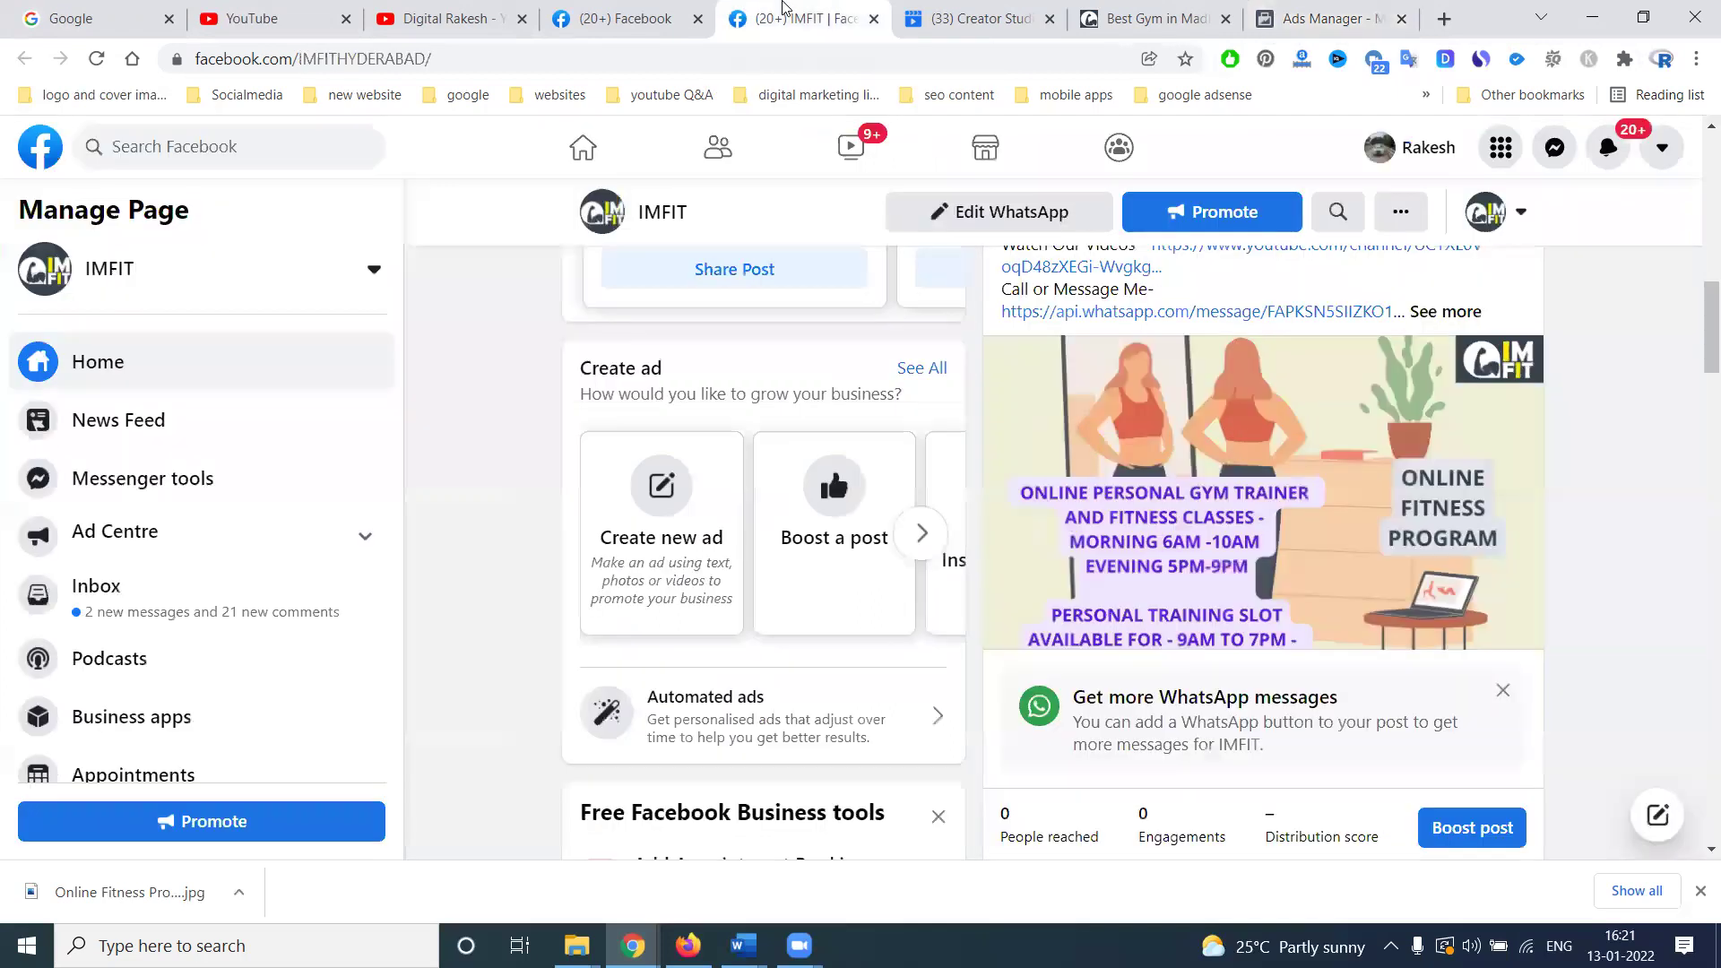
pyautogui.scroll(-1, 1188, 736)
pyautogui.scroll(-2, 1187, 737)
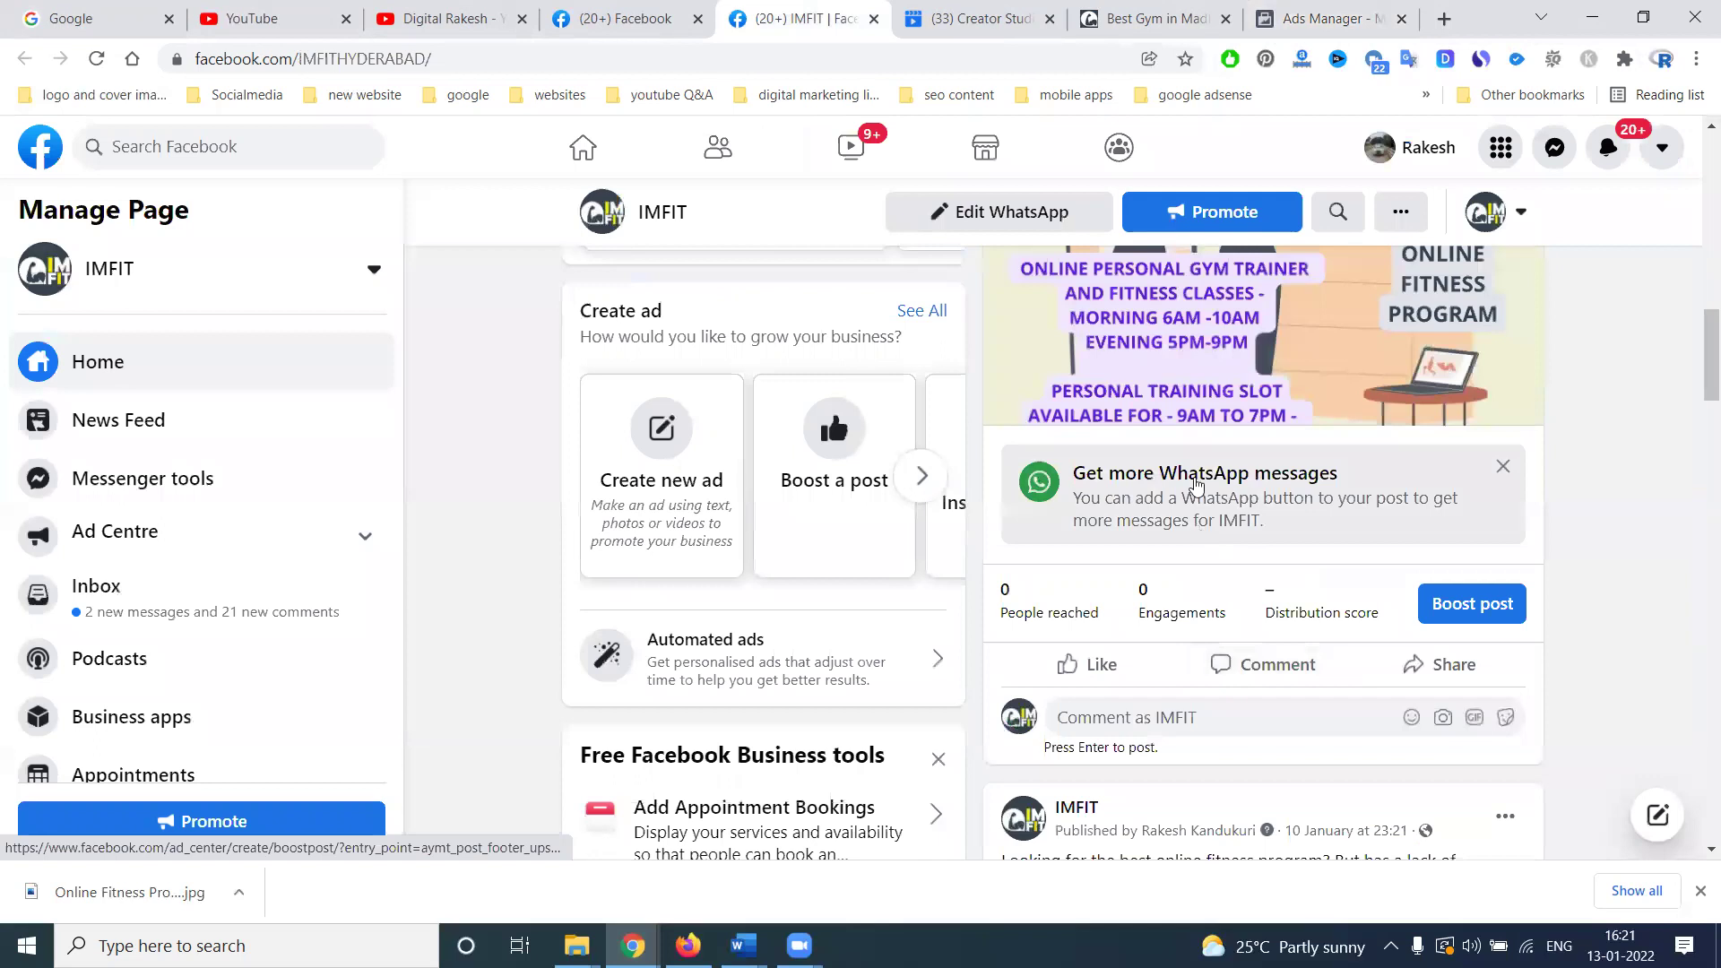
pyautogui.click(1361, 13)
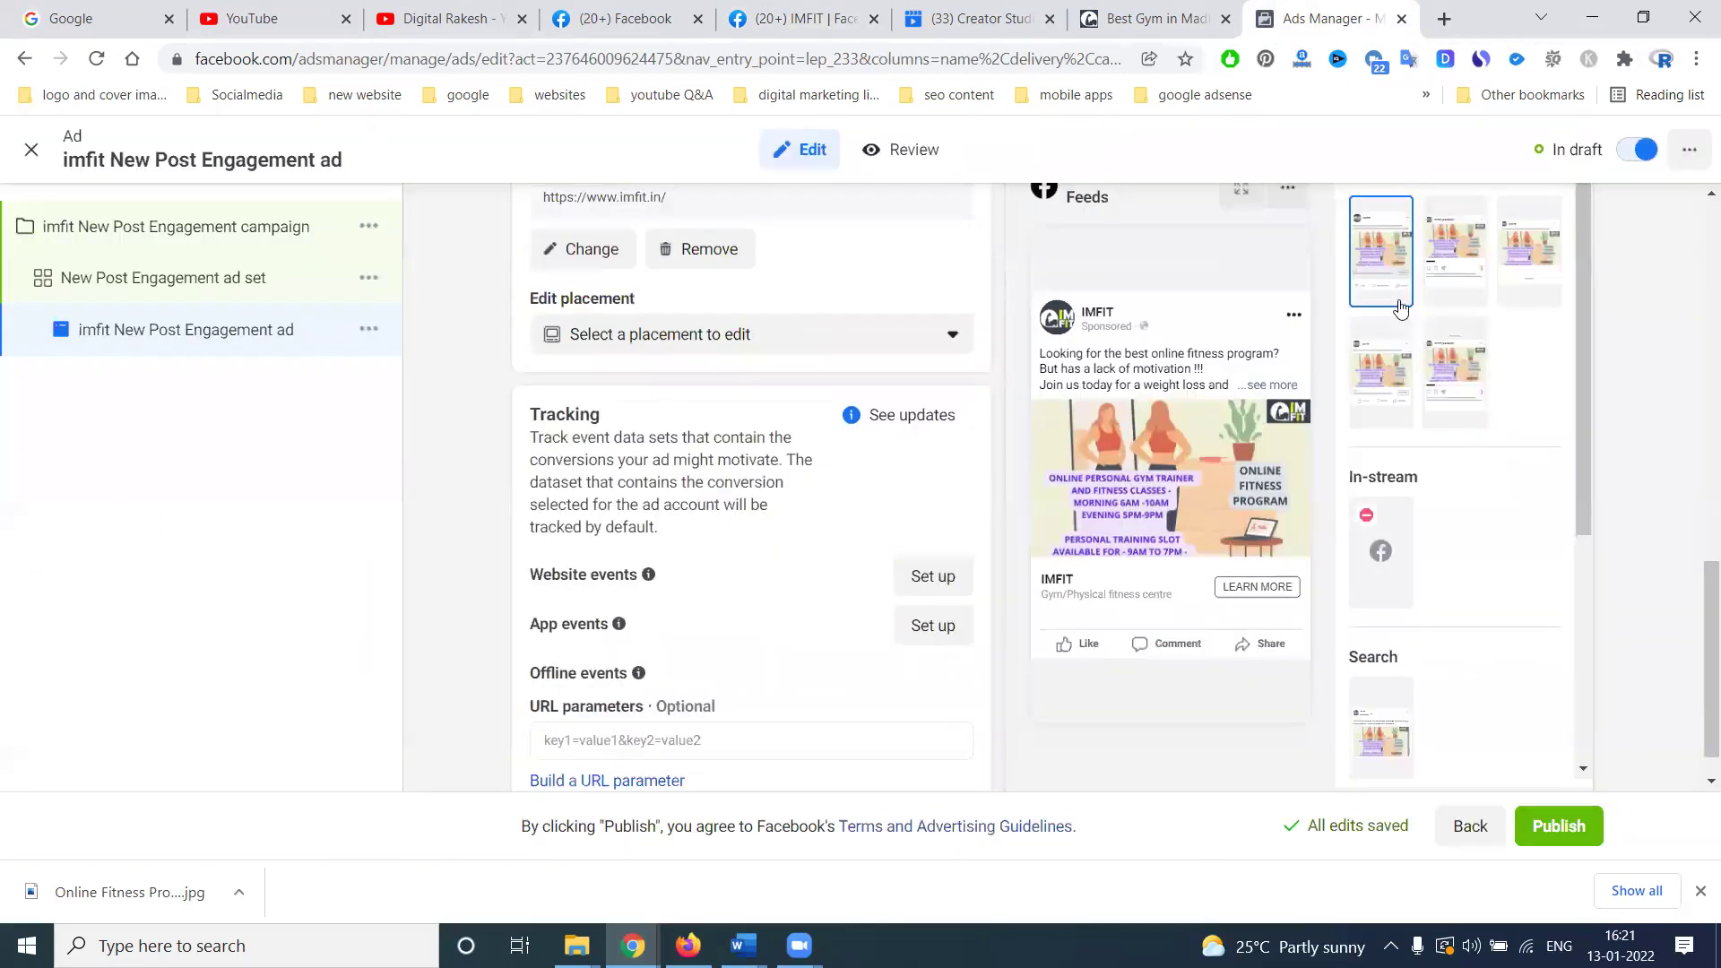
# Publish the imfit New Post Engagement ad, close the ad editor and show the campaigns list.
pyautogui.click(1559, 827)
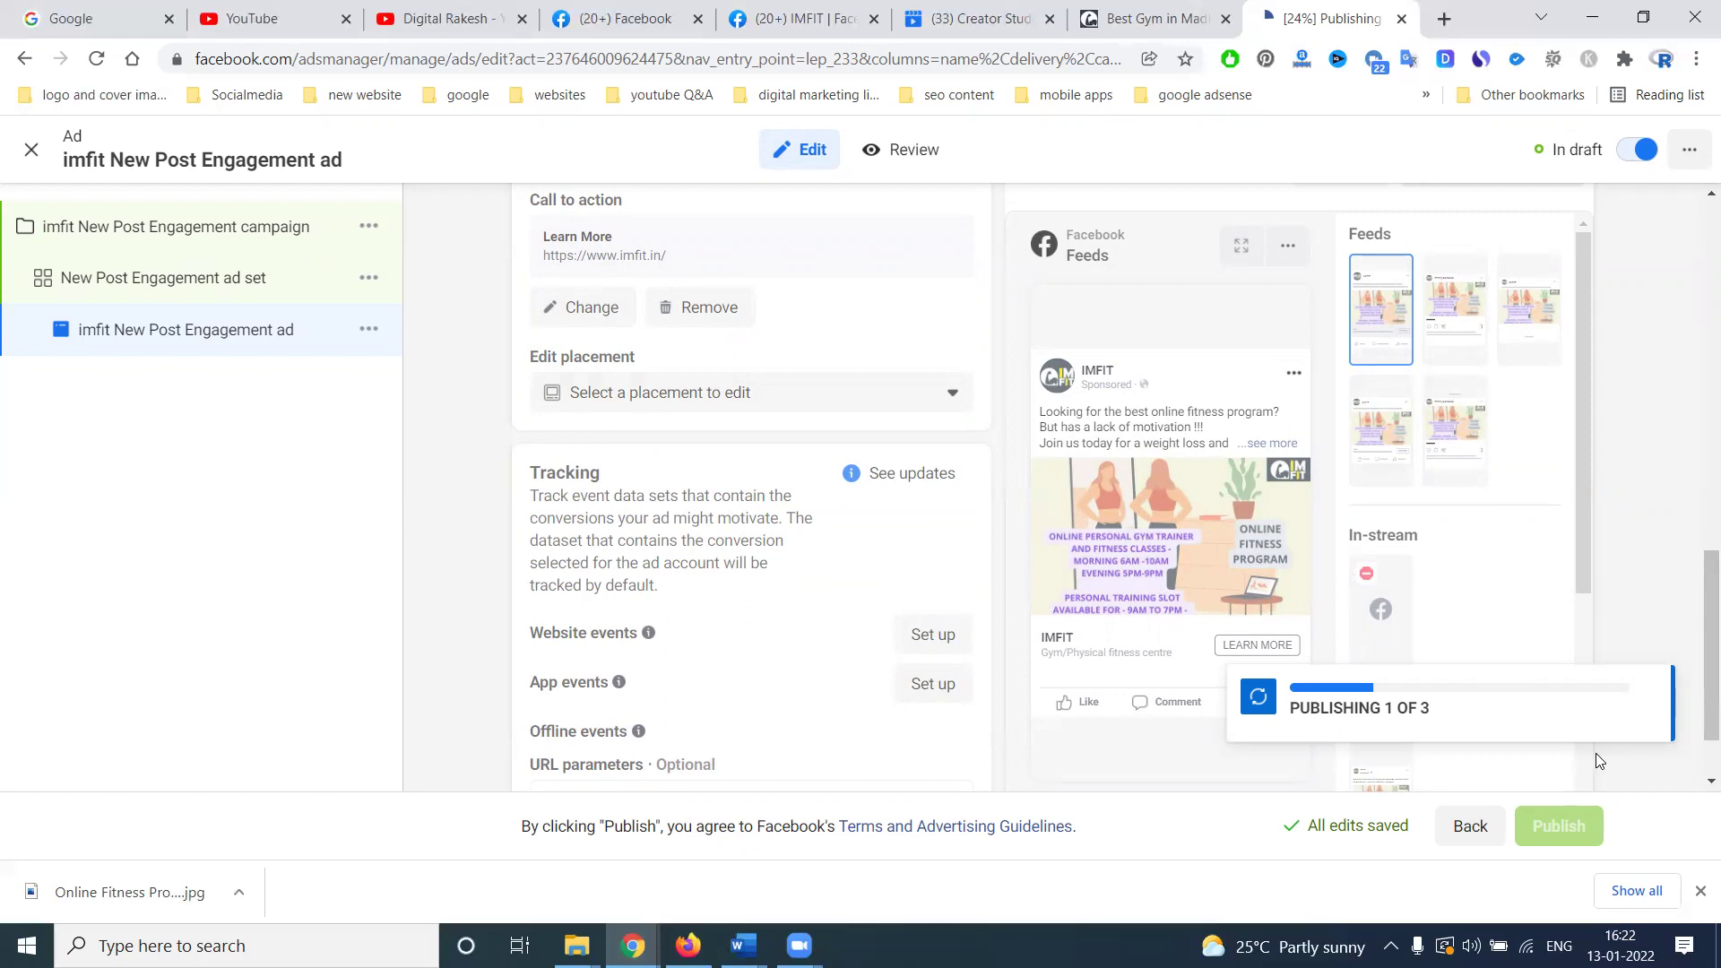
pyautogui.click(27, 152)
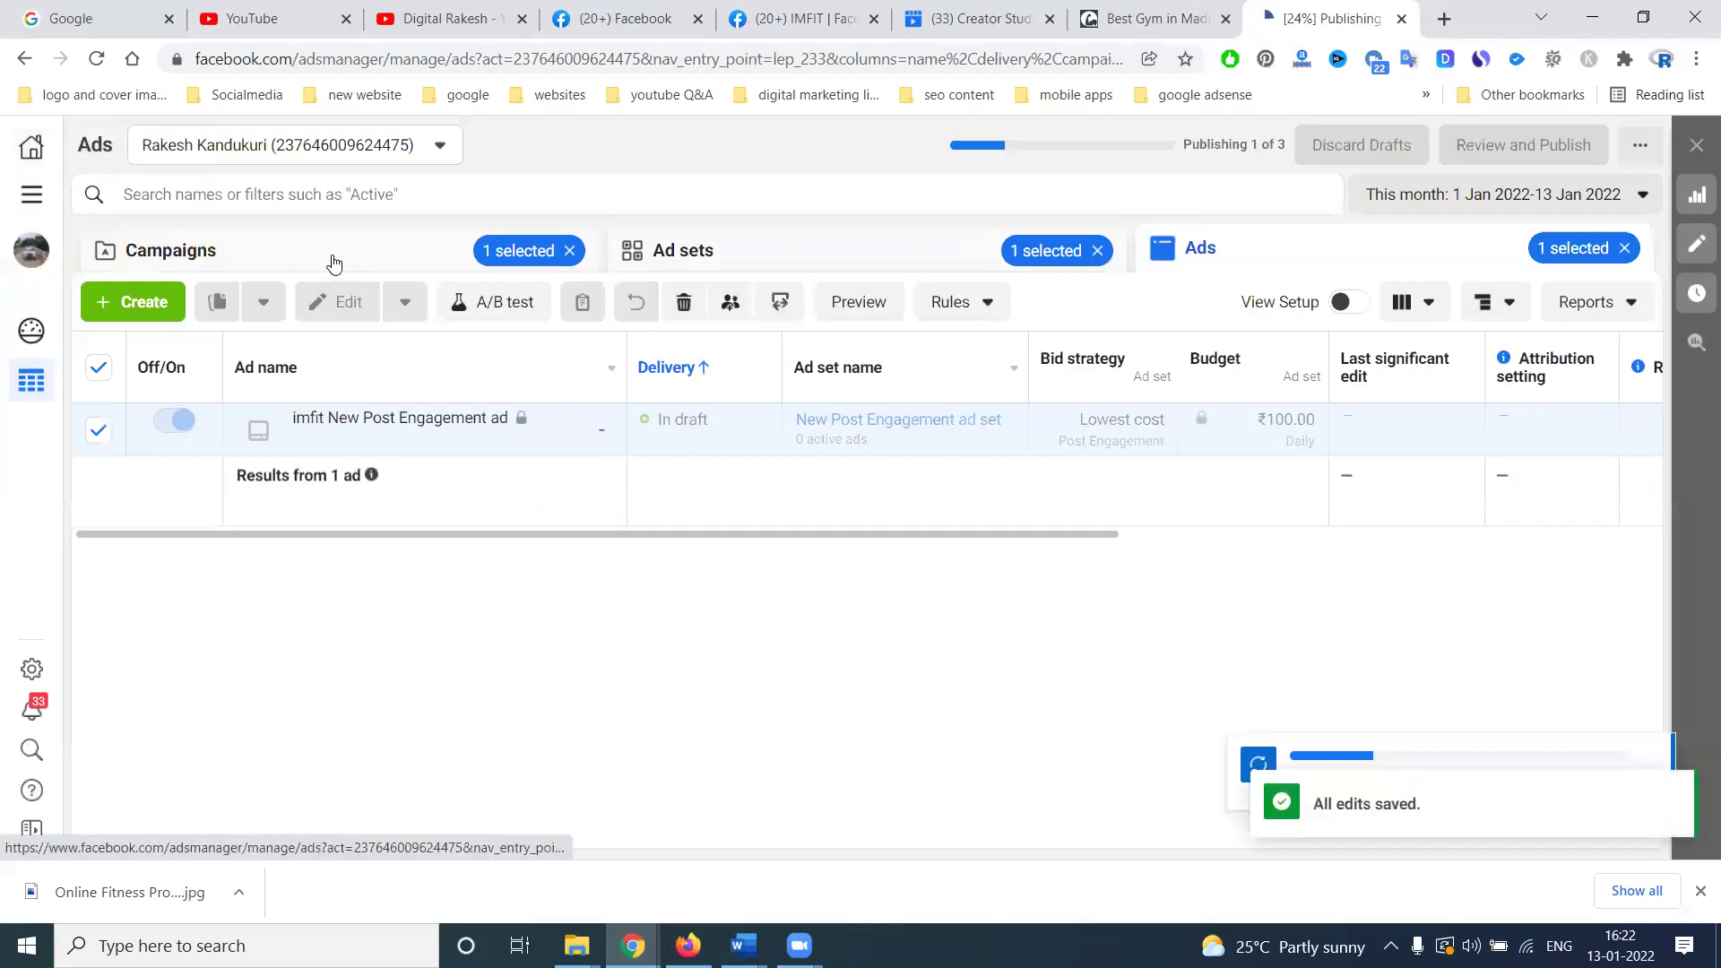
pyautogui.click(334, 266)
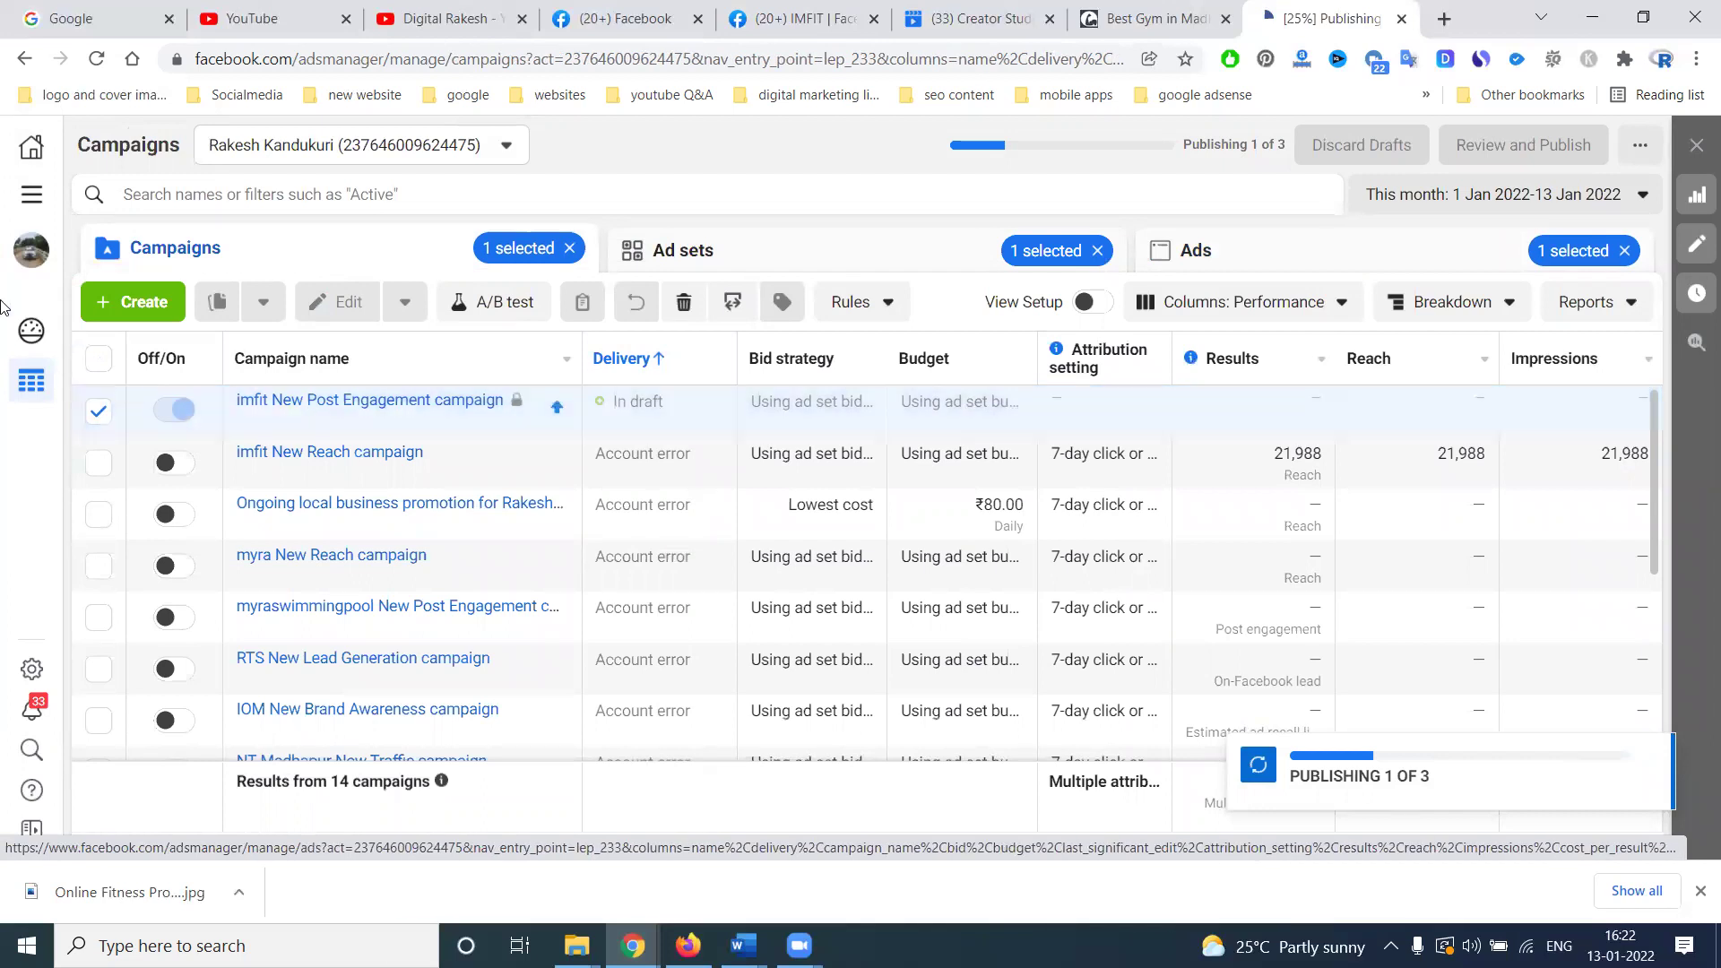
# Open the ad account's billing page, leaving Ads Manager, and view the payment methods for adding funds without adding any.
pyautogui.click(24, 191)
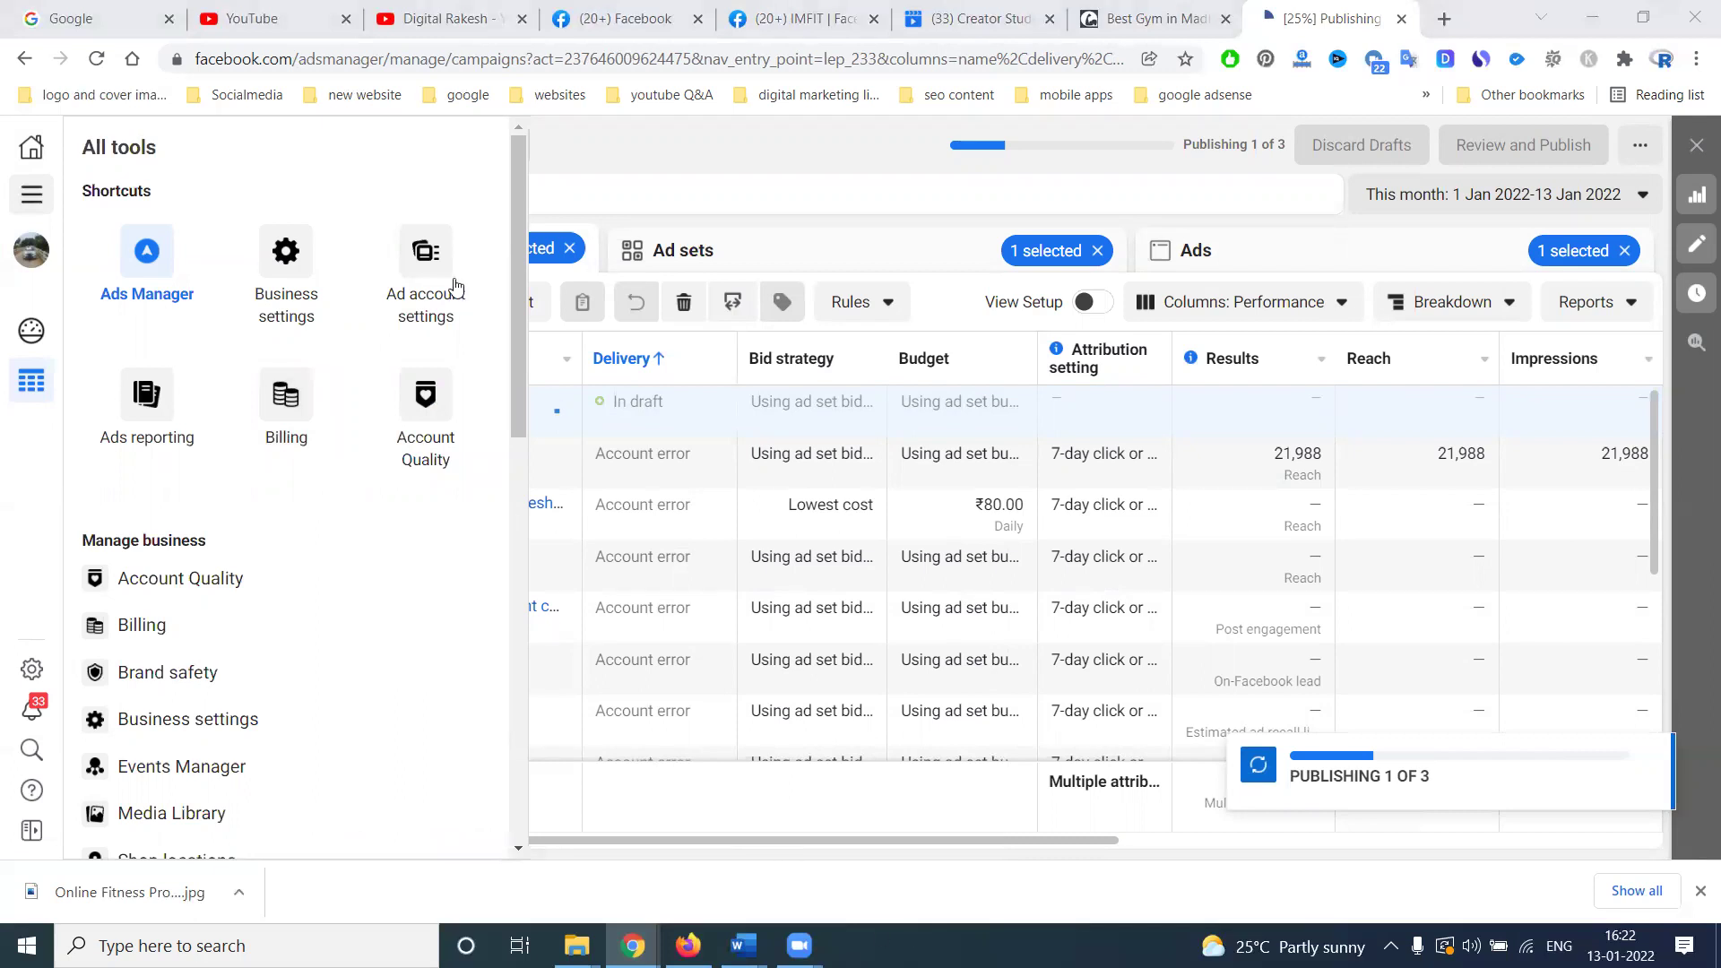
pyautogui.click(289, 402)
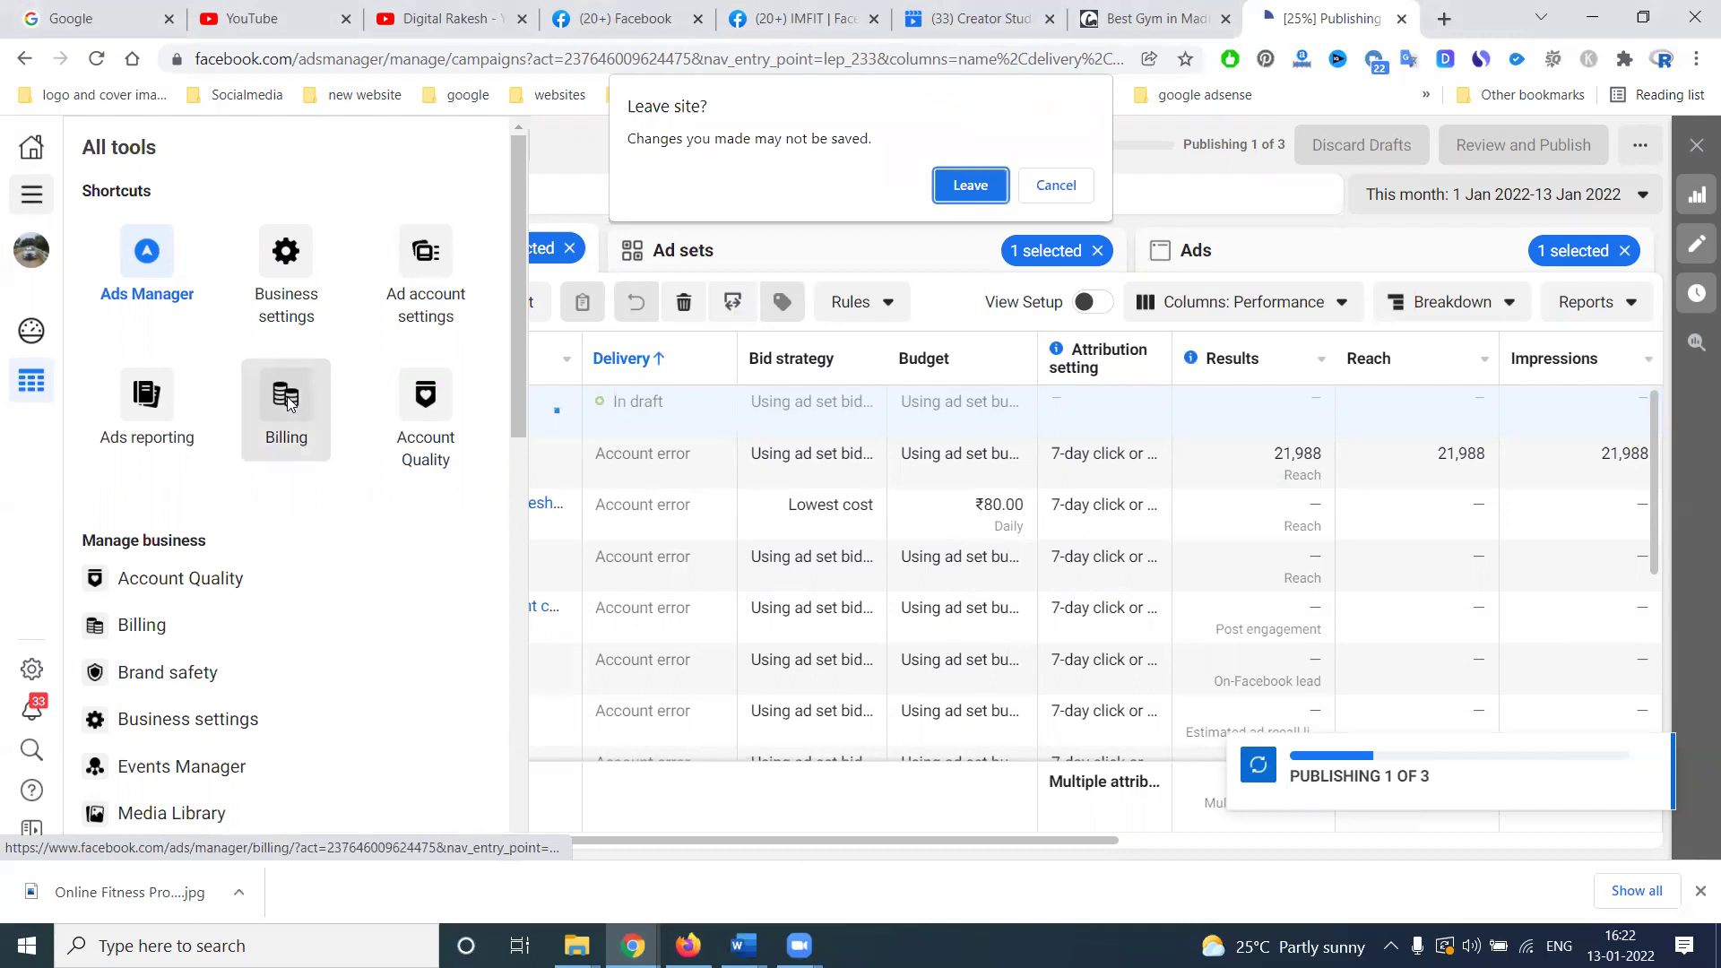
pyautogui.click(971, 185)
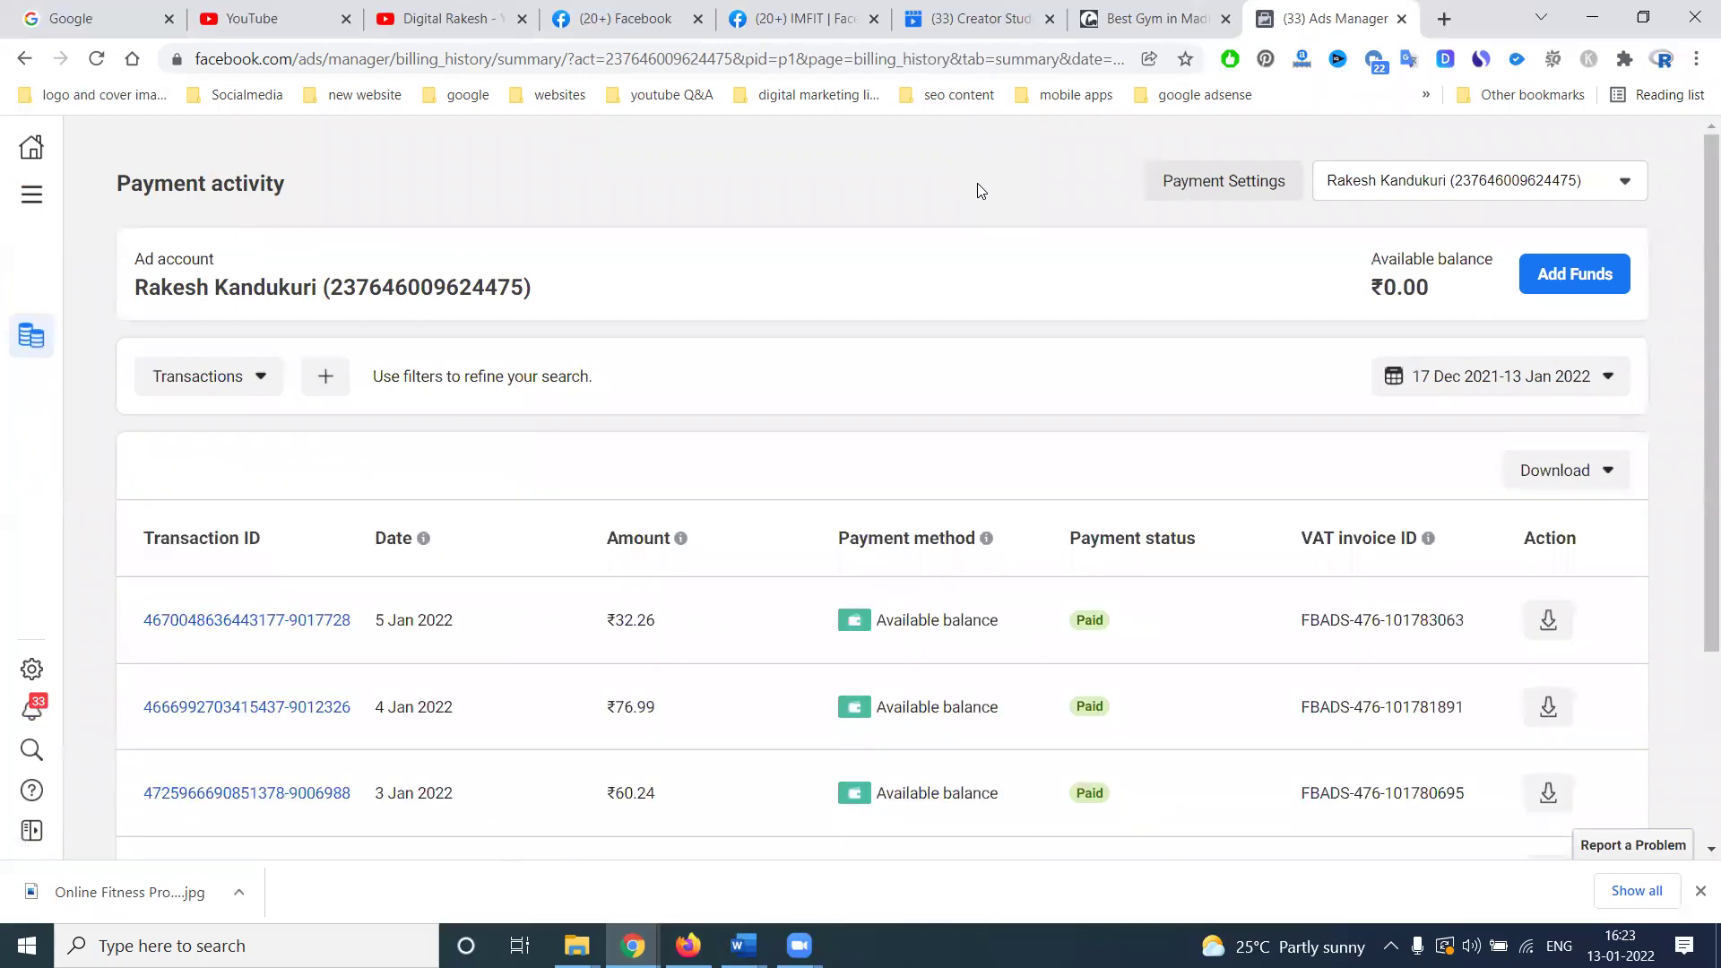
pyautogui.click(1577, 279)
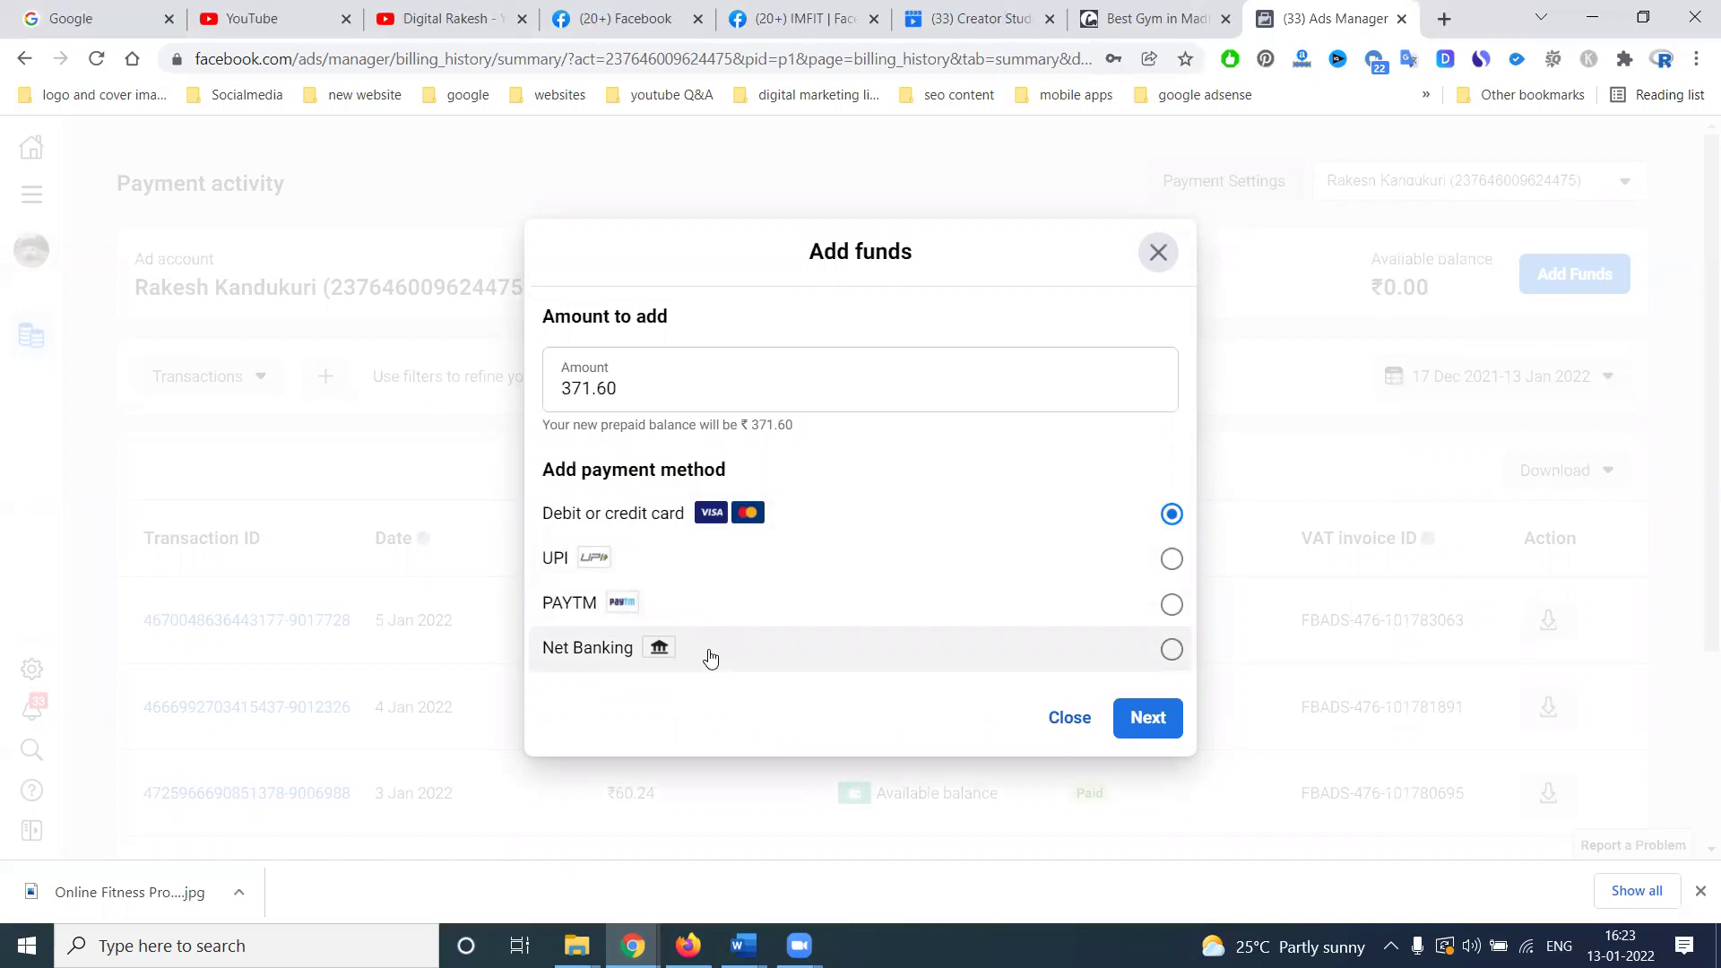
pyautogui.click(1067, 717)
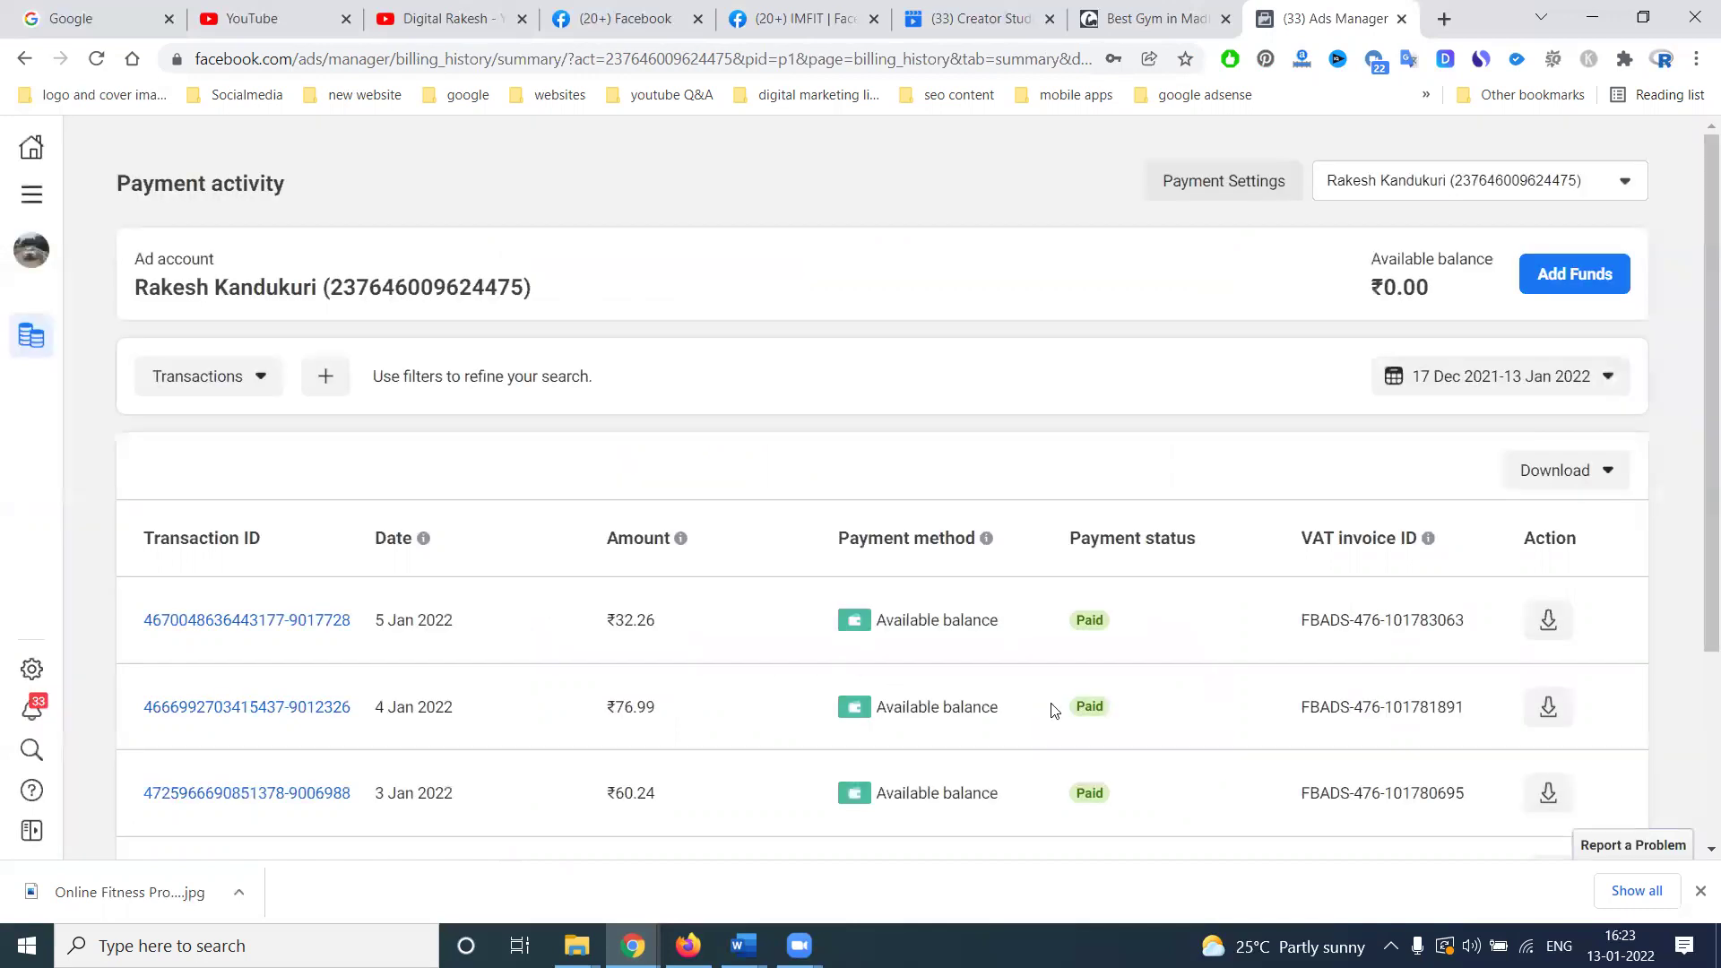
# Return to the Ads Manager campaigns list to check the campaign, and switch to the YouTube channel's videos page.
pyautogui.click(31, 194)
pyautogui.click(142, 260)
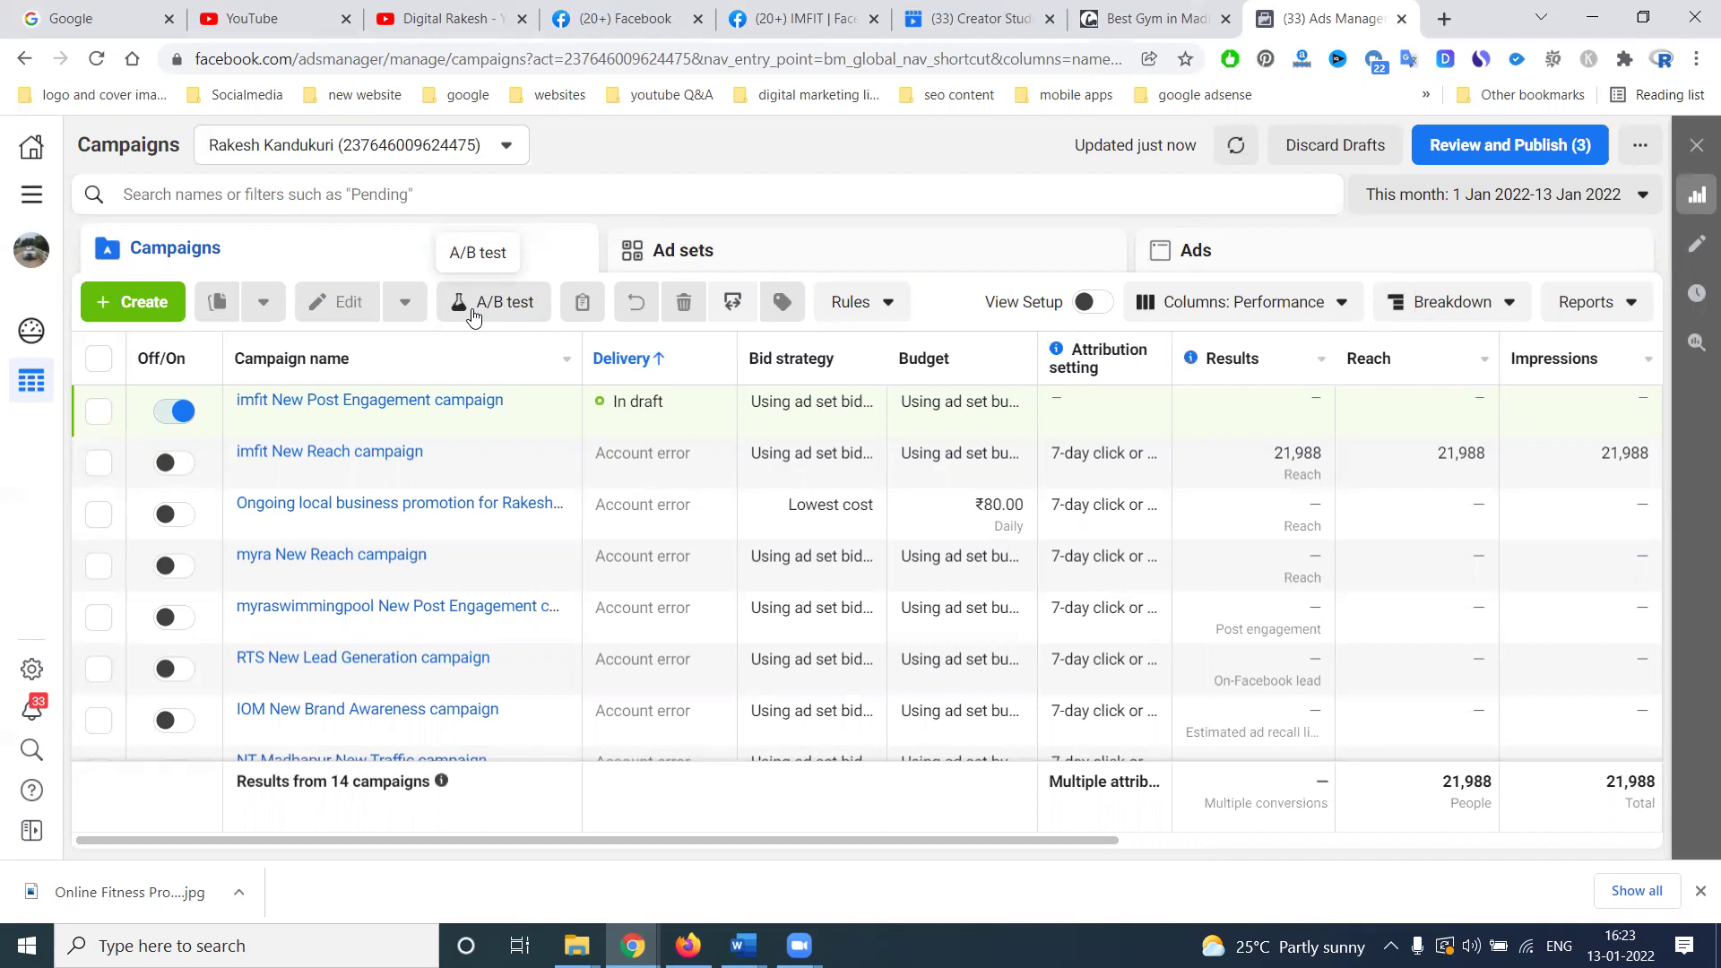
pyautogui.click(385, 11)
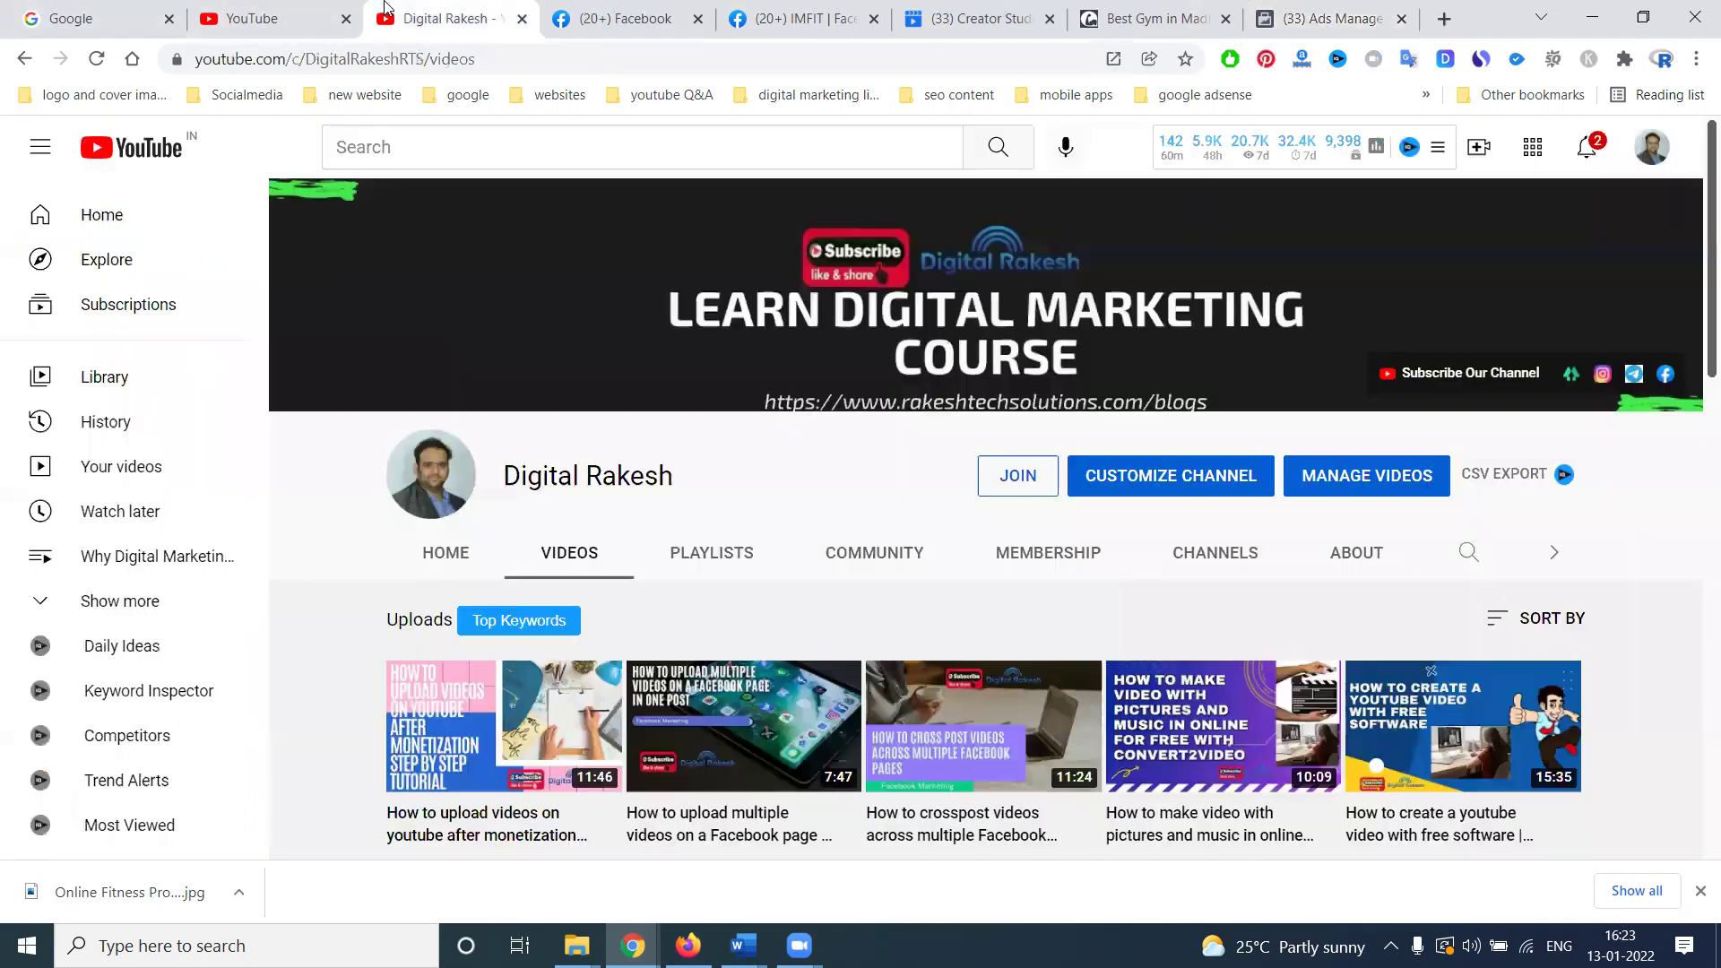